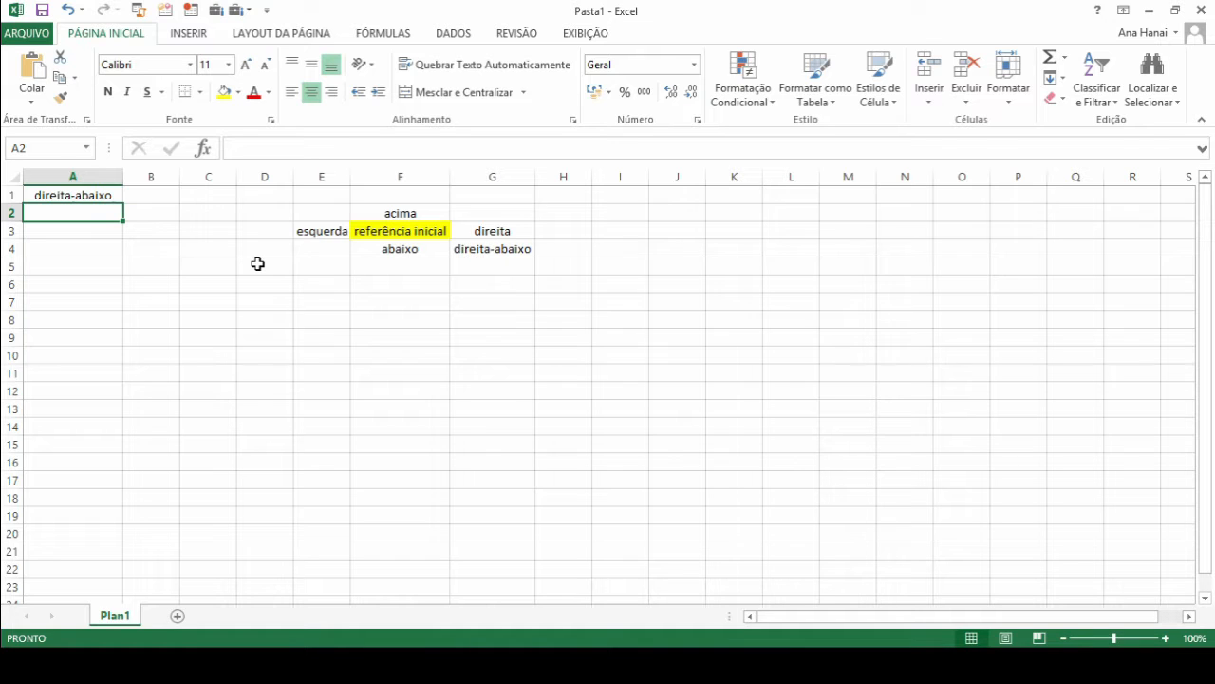
Open the DESLOC formula in cell A1 and examine its starting reference and offset arguments.
key(Up)
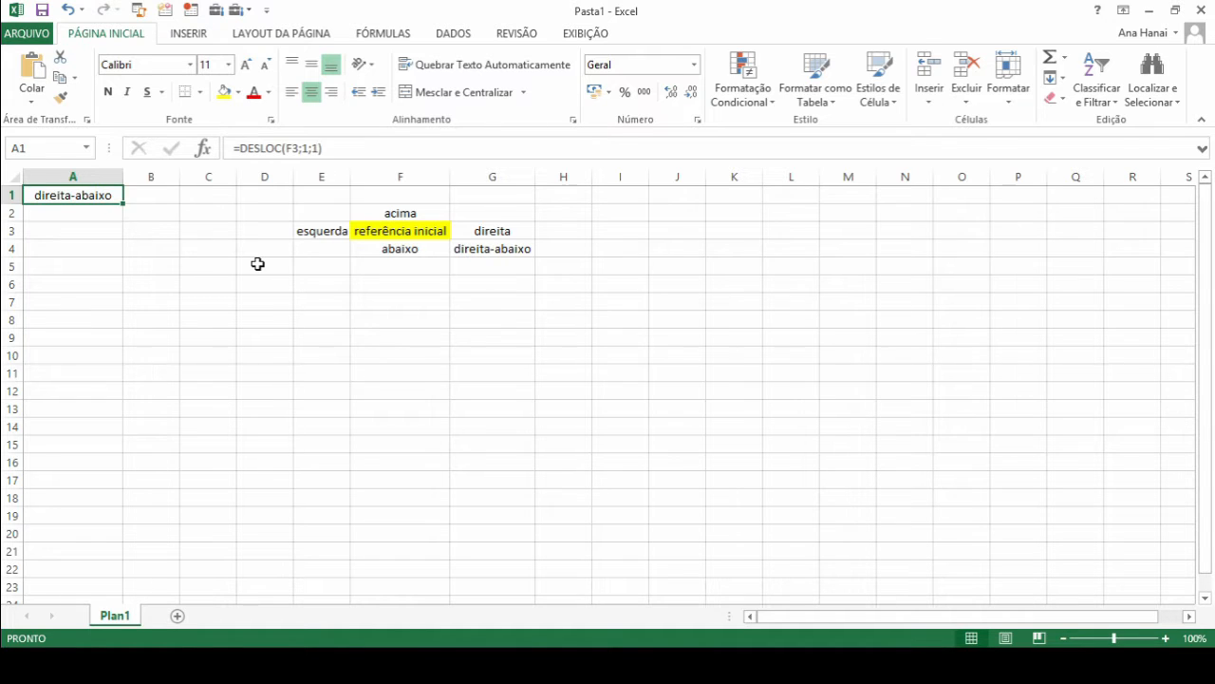
text(=)
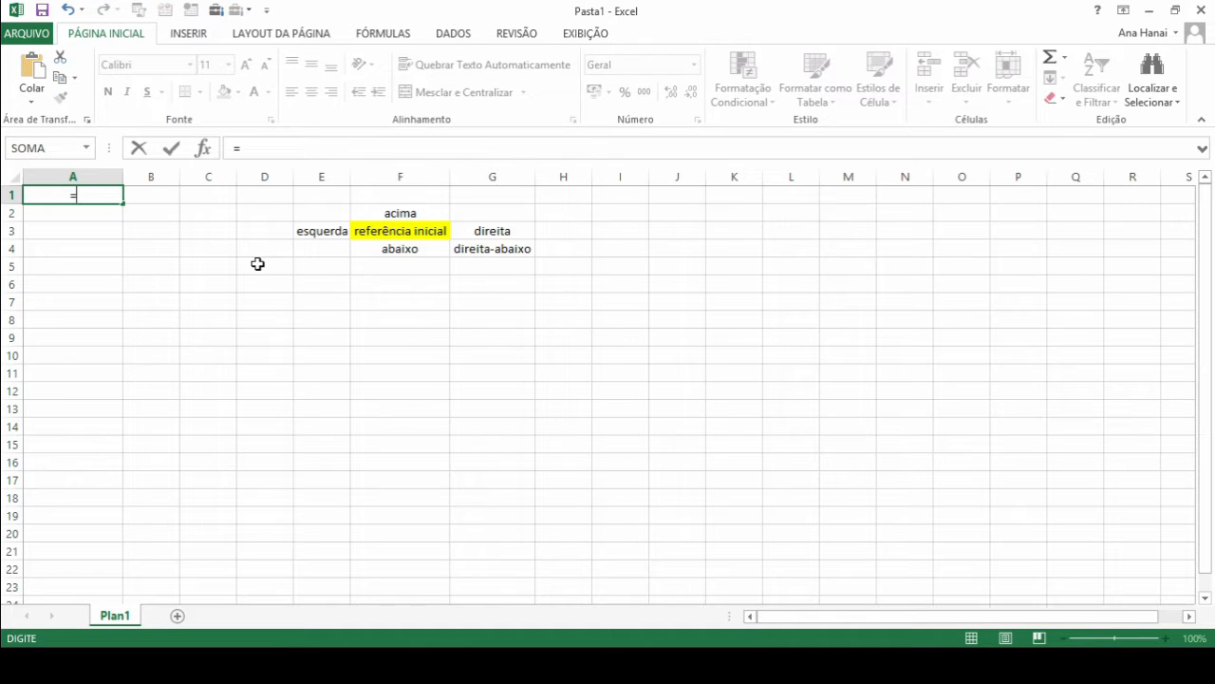
key(Escape)
click(330, 148)
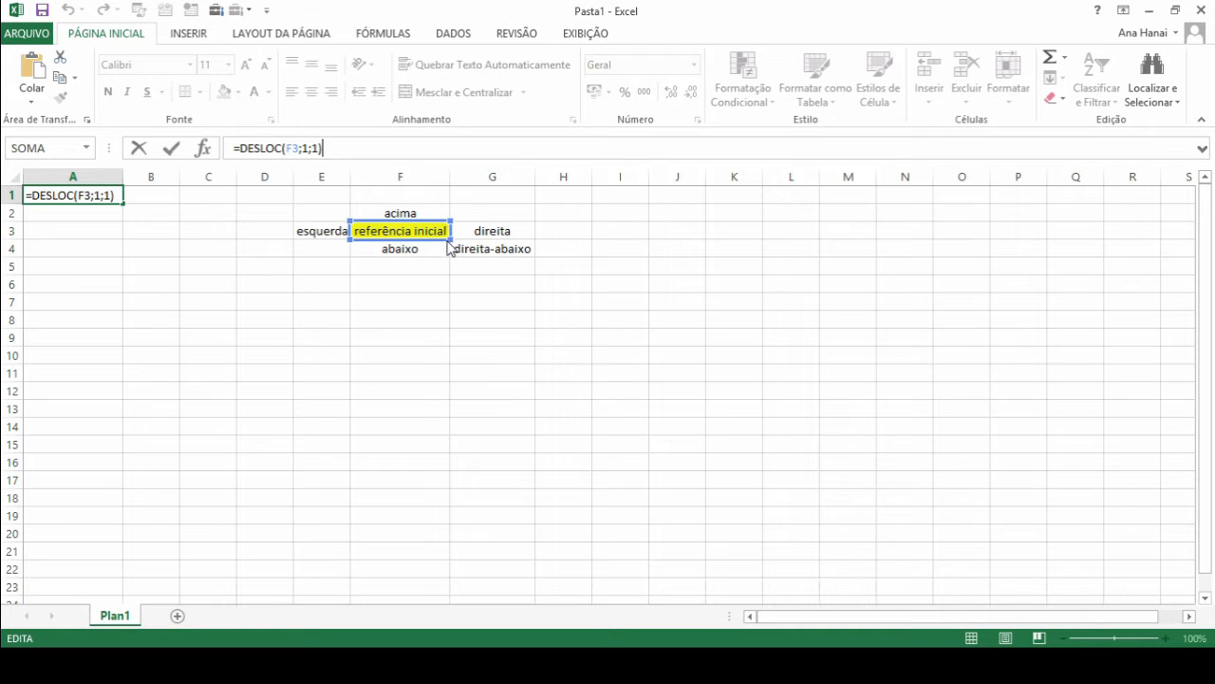
mouse_move(448, 243)
mouse_down()
mouse_move(434, 314)
mouse_move(432, 238)
mouse_move(656, 236)
mouse_move(326, 238)
mouse_move(434, 239)
mouse_up()
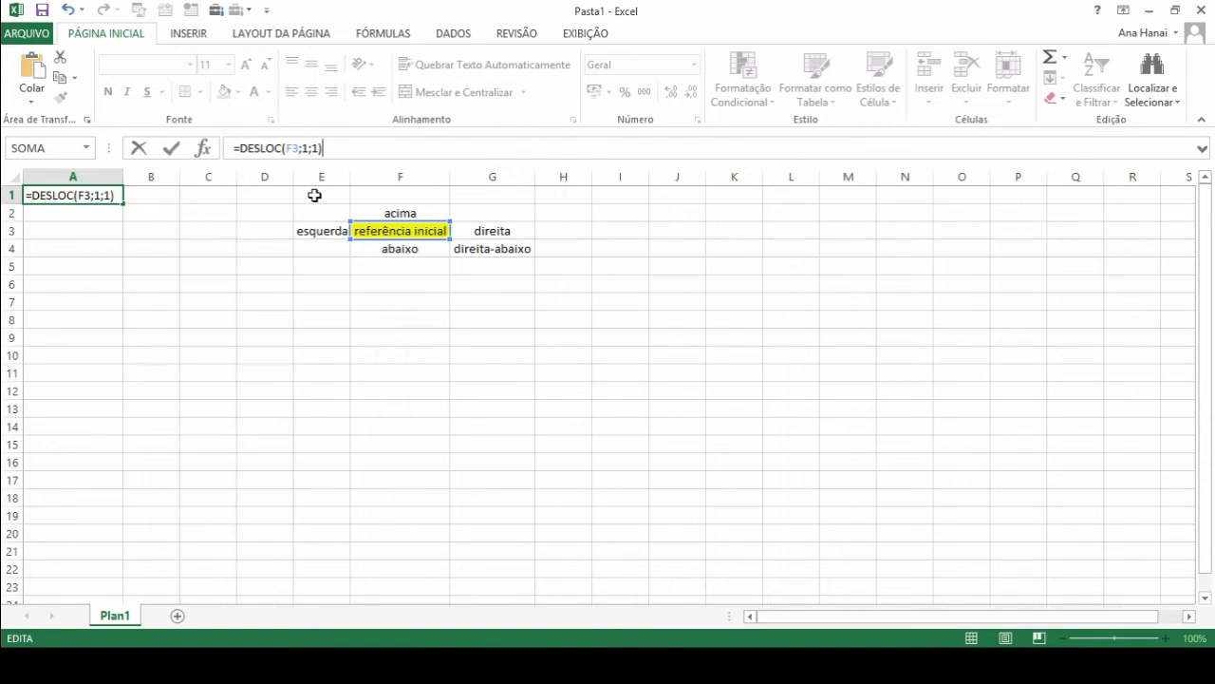
key(ctrl+Return)
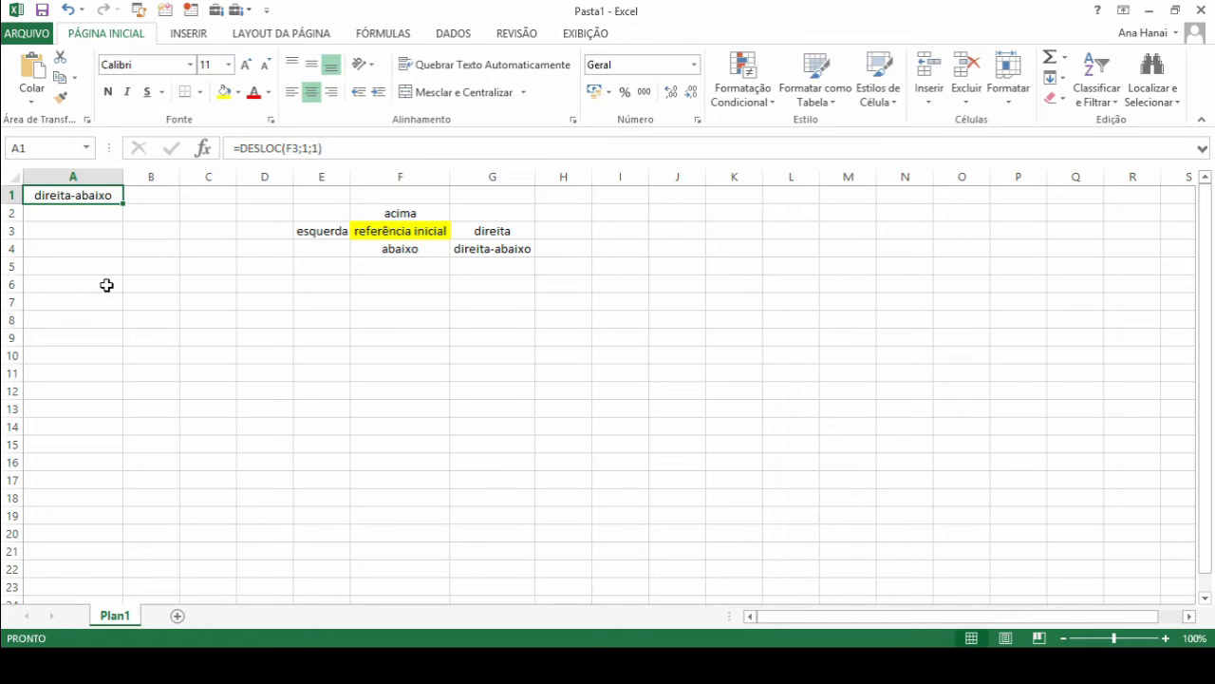
Add a thick top border to cells A6:K6 to separate the first example from the area below.
drag(57, 285, 724, 285)
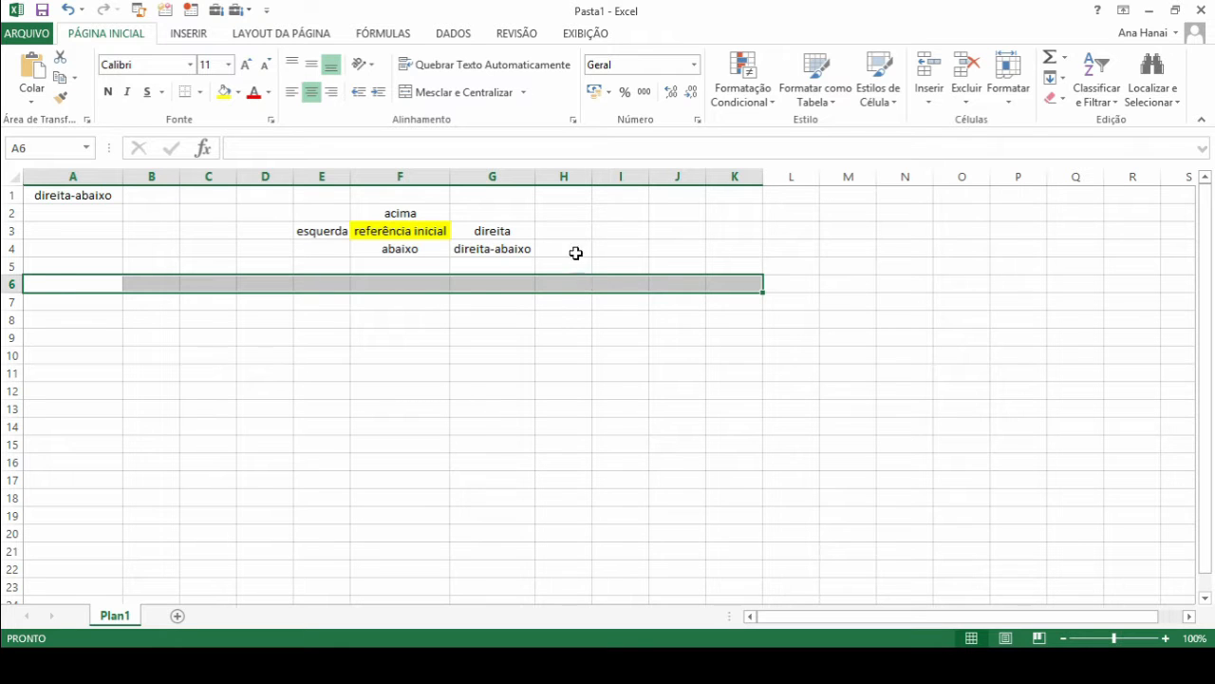
key(ctrl+1)
click(566, 149)
click(532, 267)
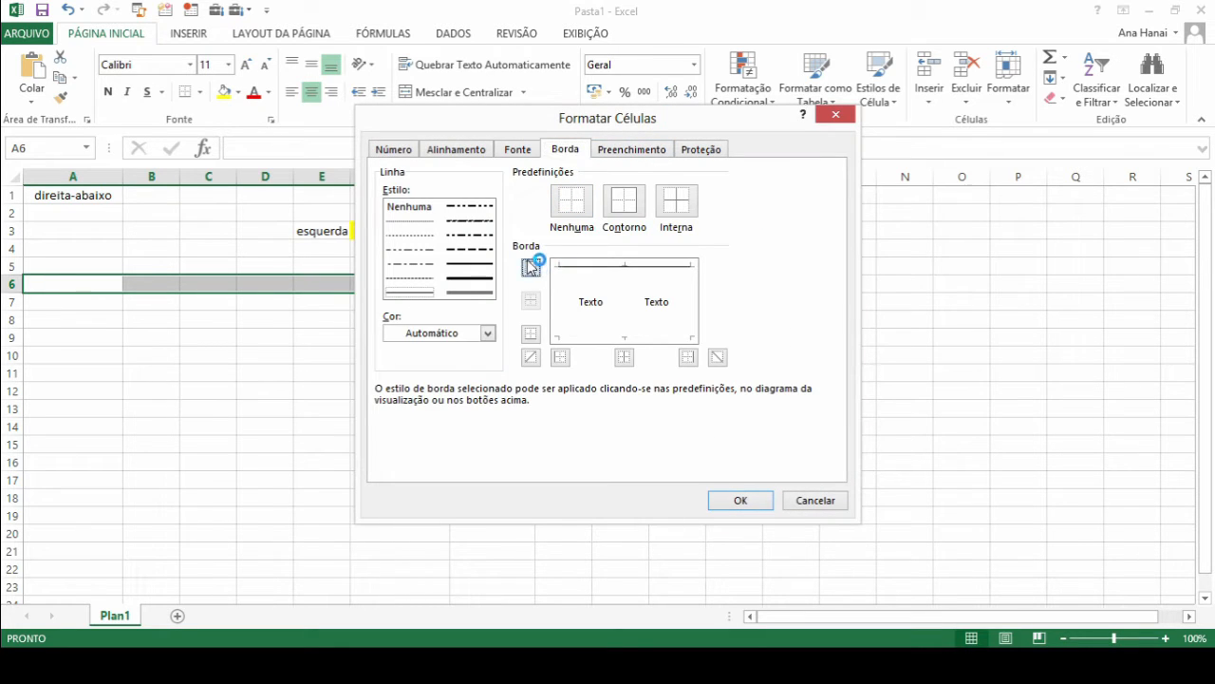
click(469, 278)
click(532, 266)
click(732, 502)
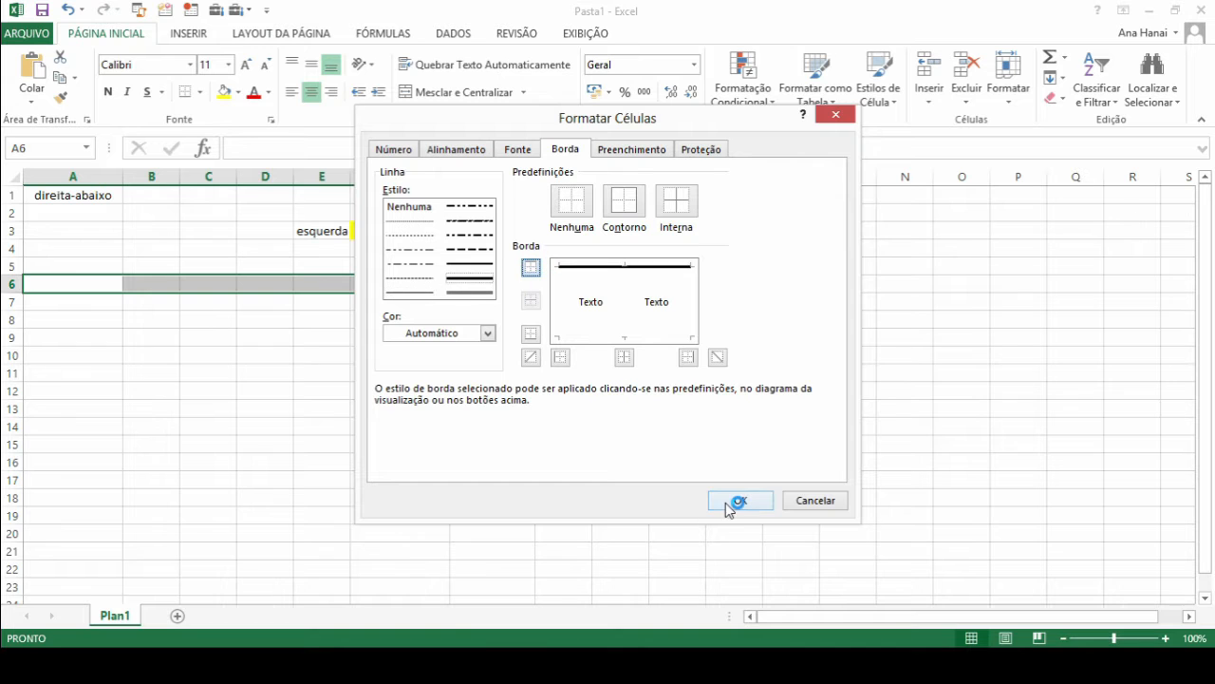
click(262, 356)
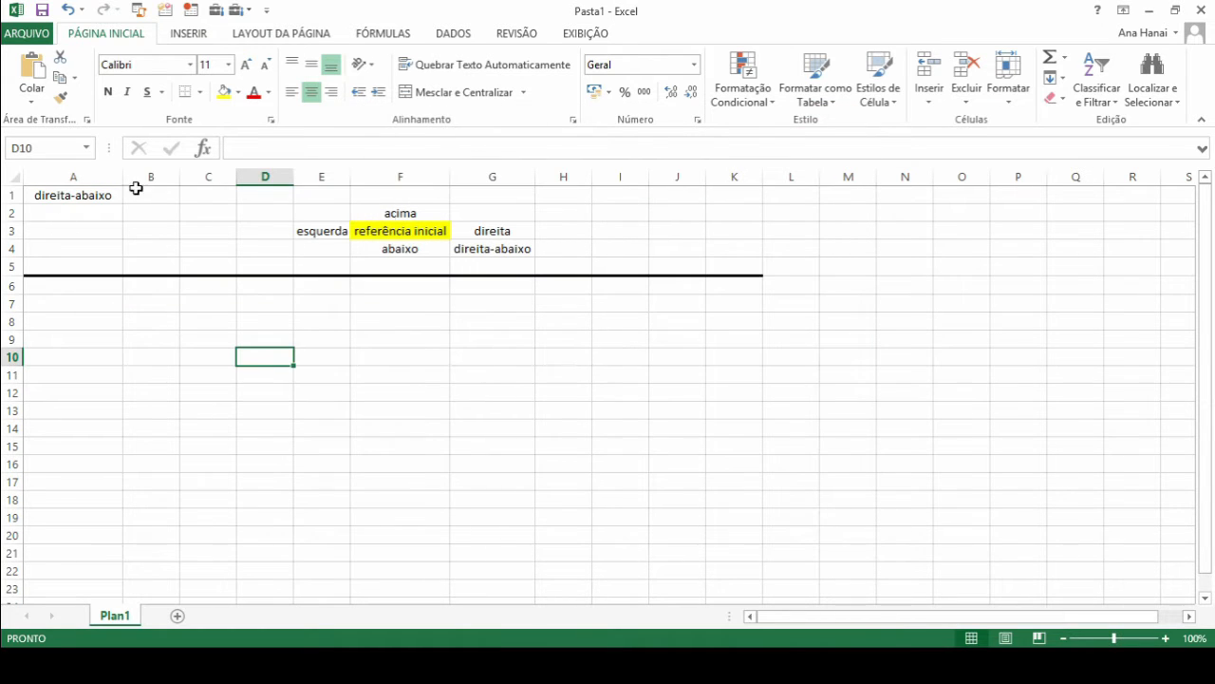
click(99, 306)
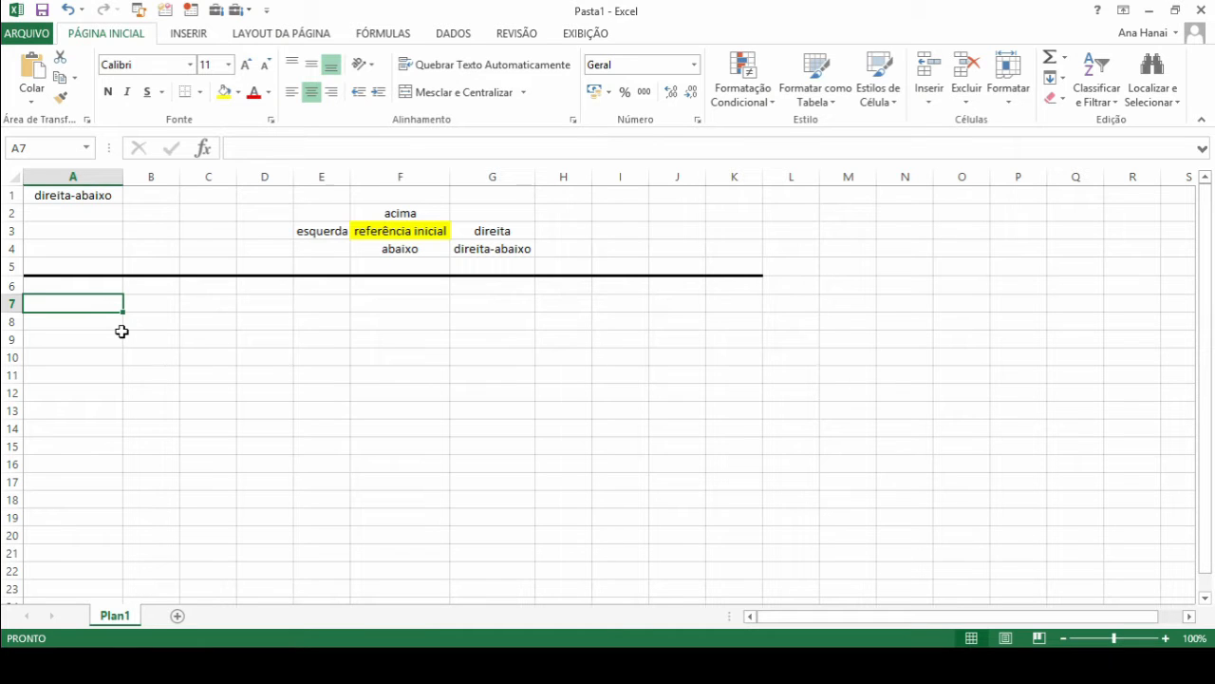
text(=)
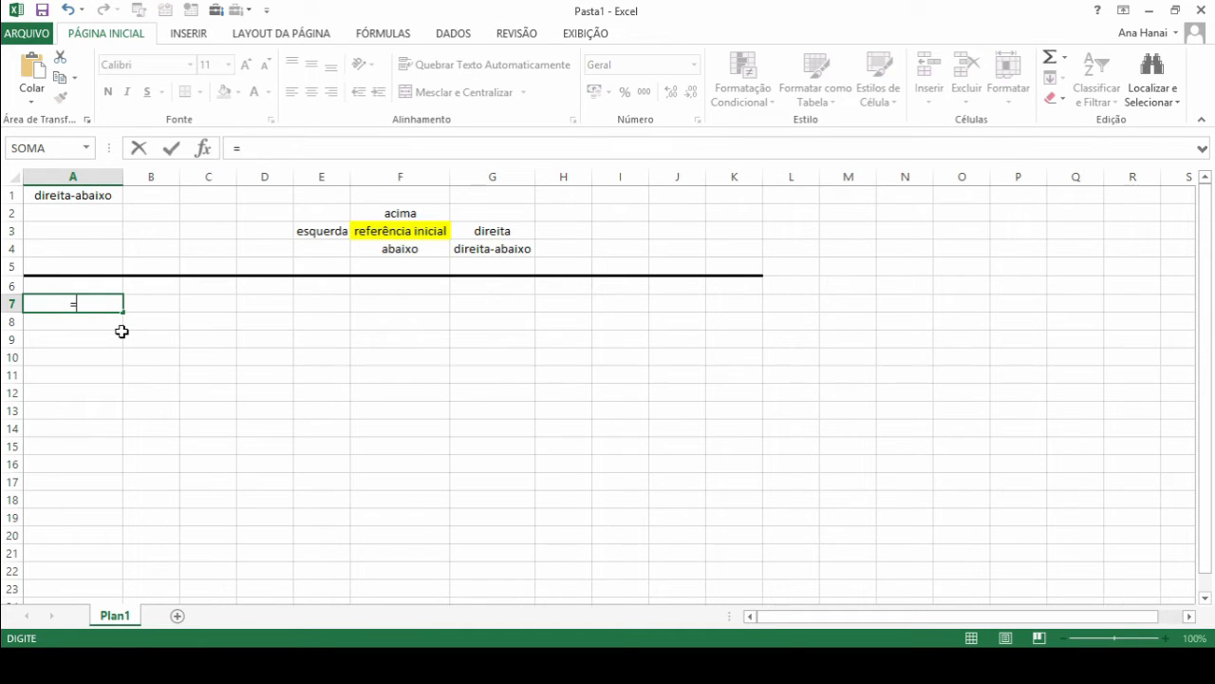
click(397, 308)
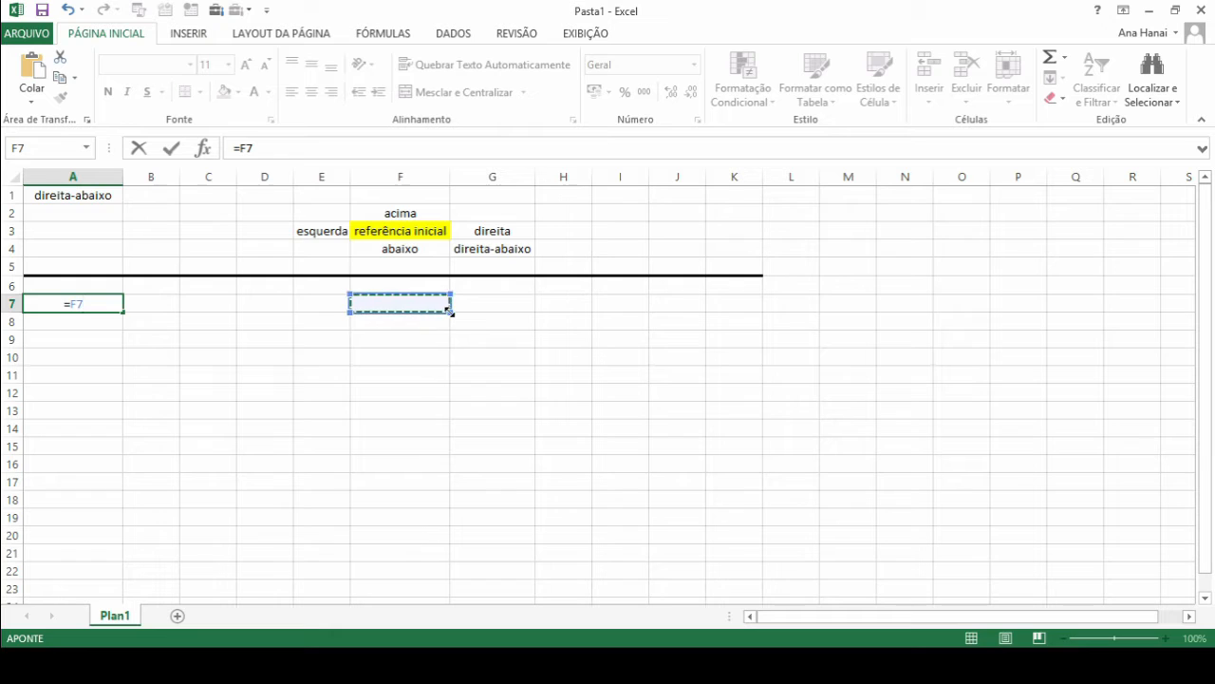
drag(450, 311, 452, 327)
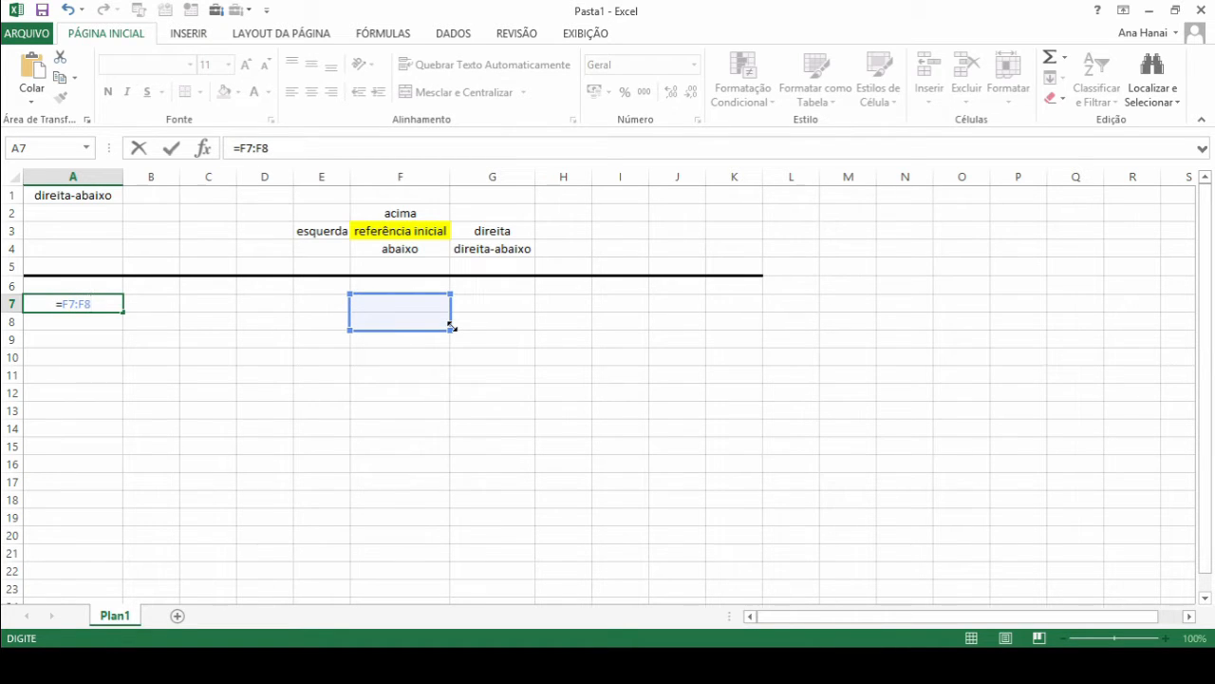
drag(452, 326, 522, 383)
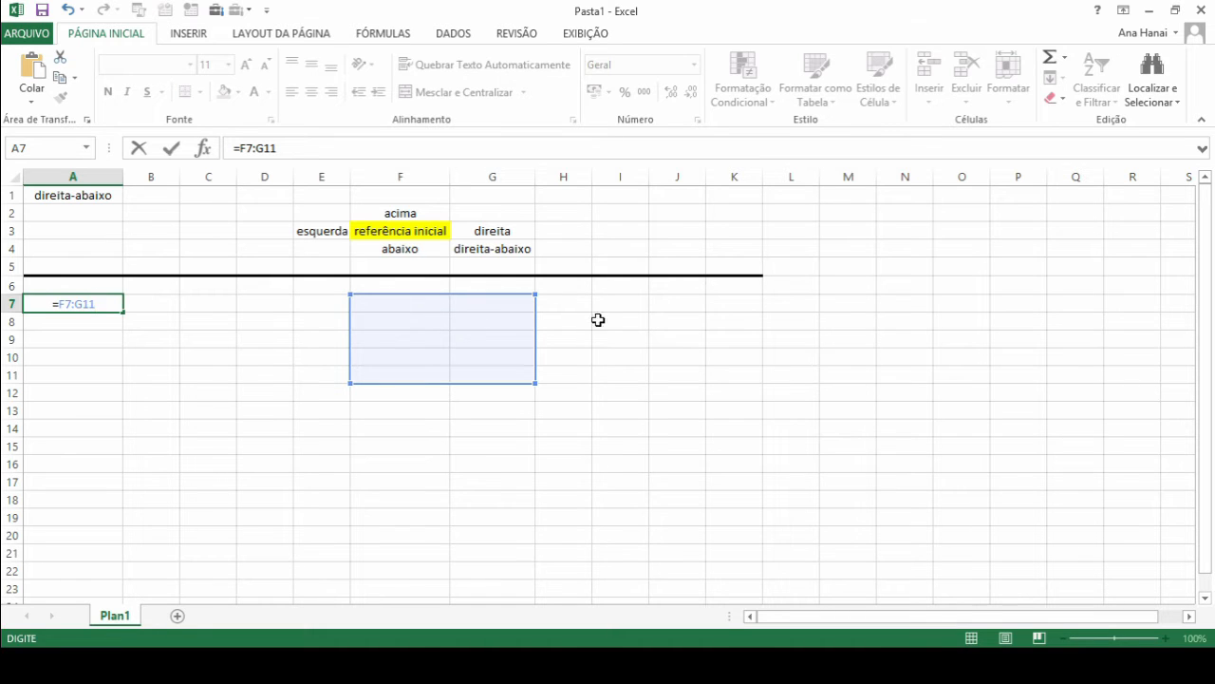
drag(497, 369, 446, 390)
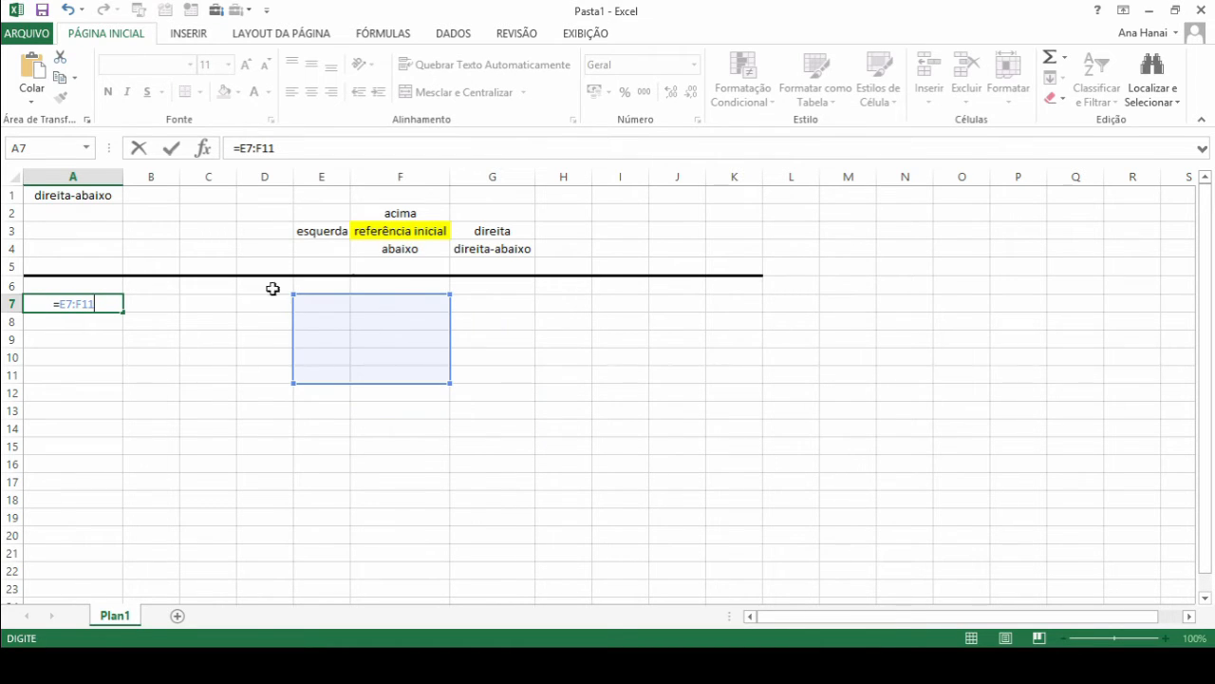
key(Escape)
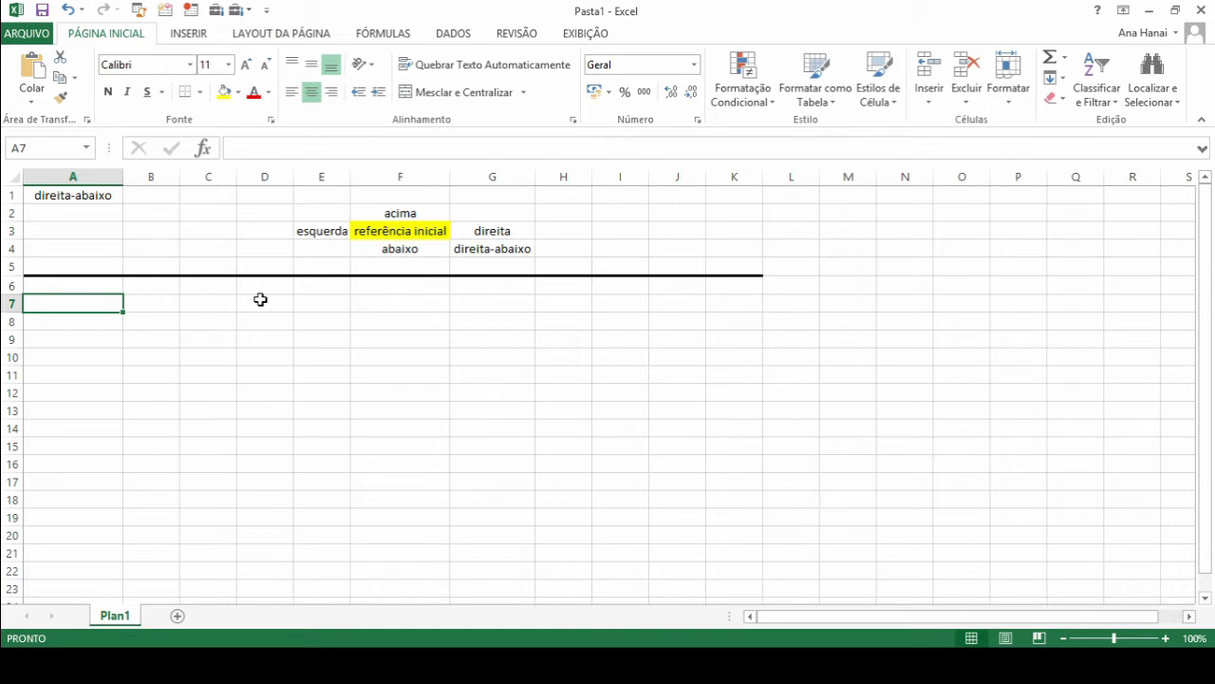
Enter the value 1 in each of the cells F7 through F11.
click(320, 301)
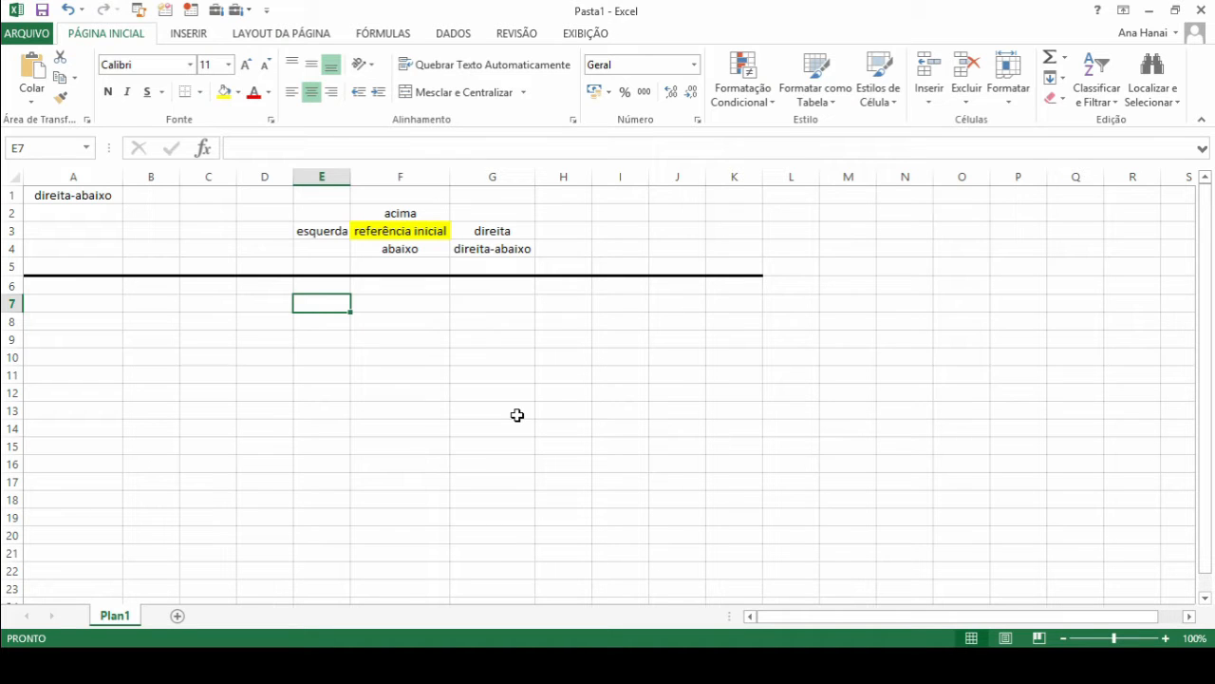
key(Right)
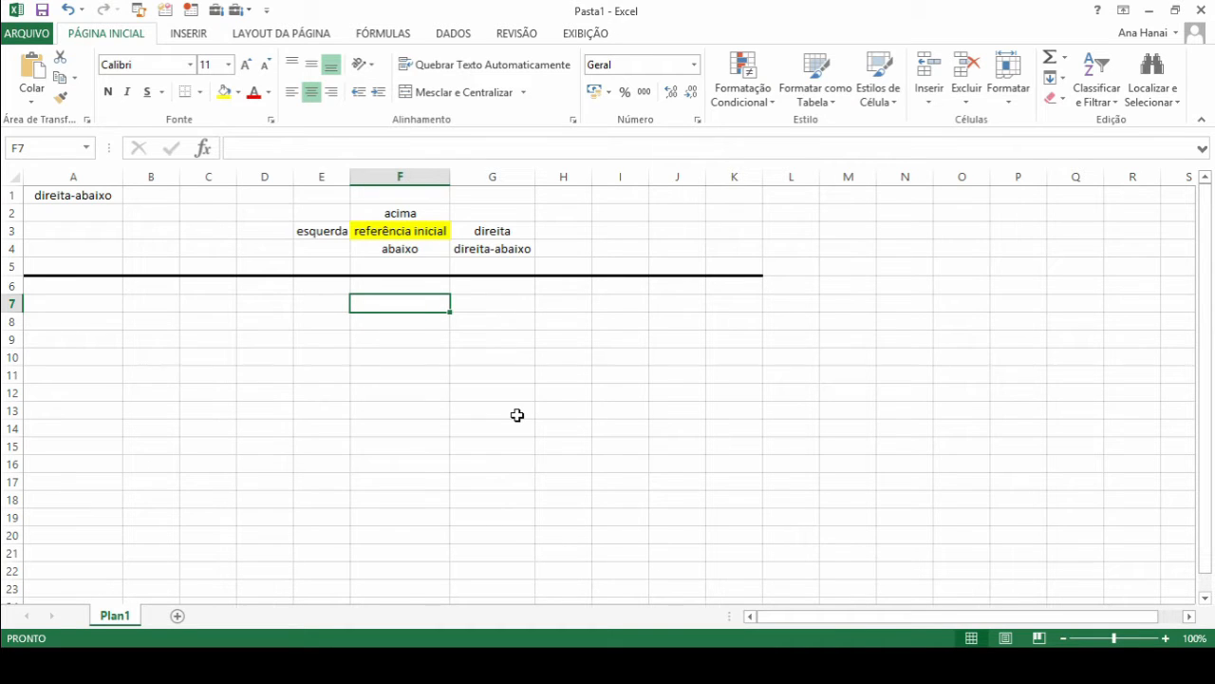
text(1)
key(Return)
text(1)
key(Return)
text(1)
key(Return)
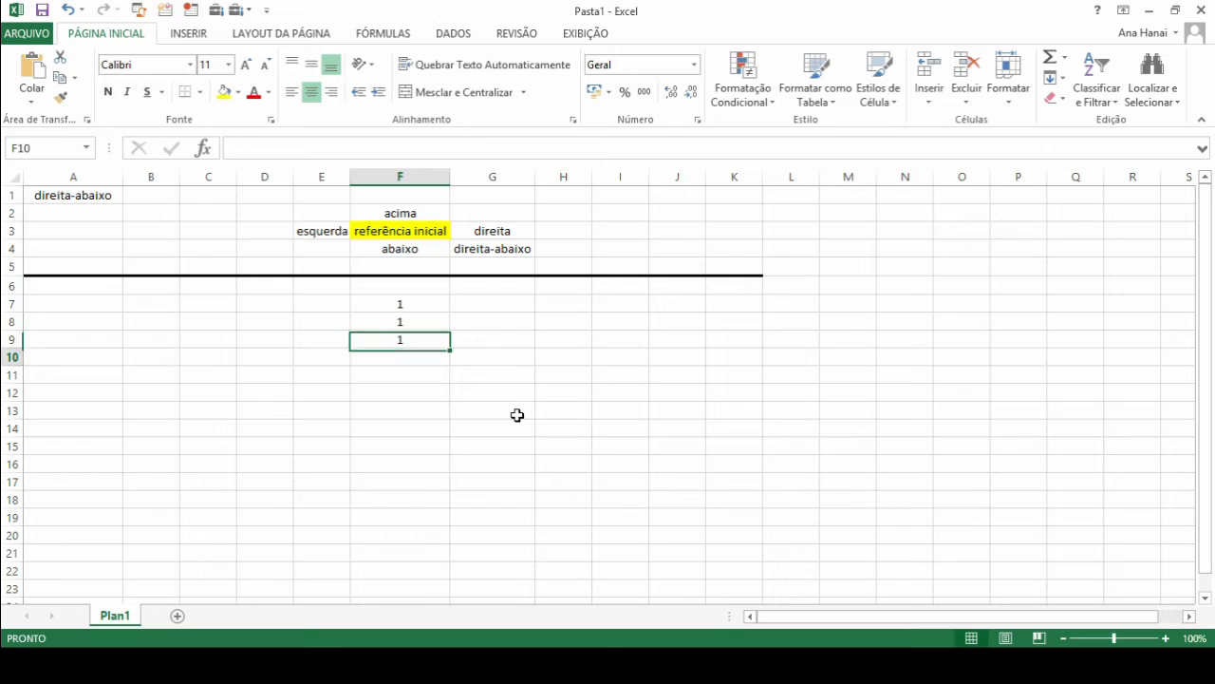
text(1)
key(Return)
text(1)
key(Return)
Start a SOMA formula in cell A7 with the range F7:F11 as its argument.
key(Up)
key(Up)
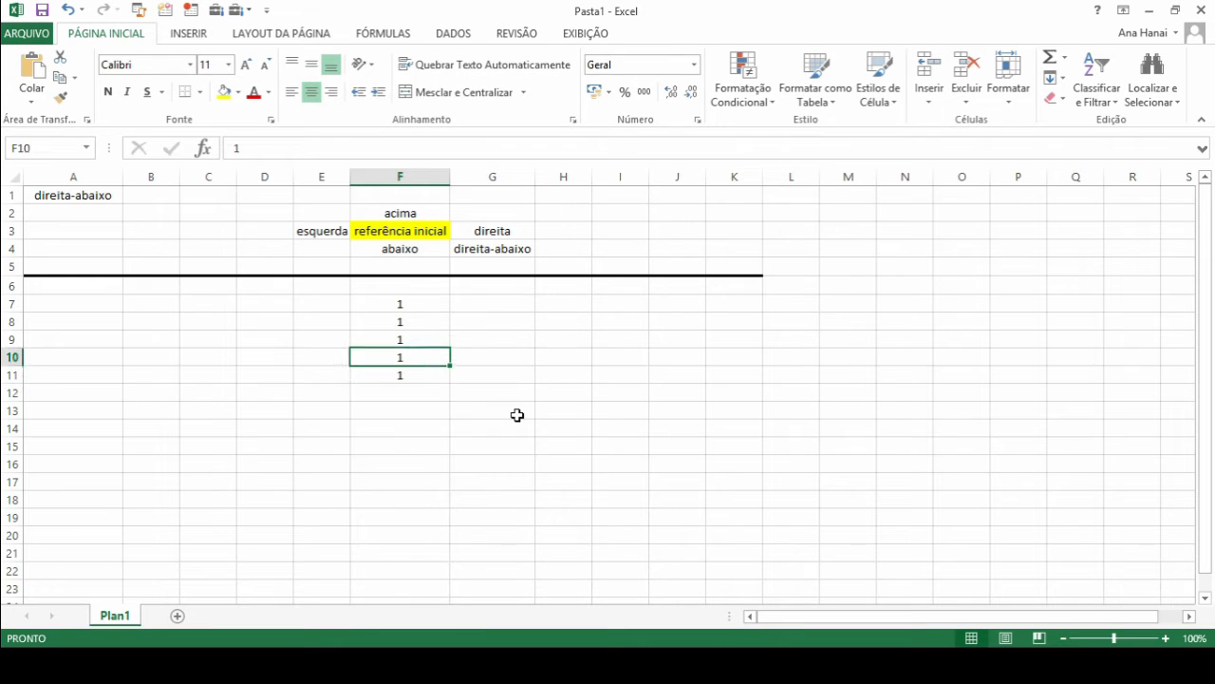
key(Up)
key(Up)
key(Up)
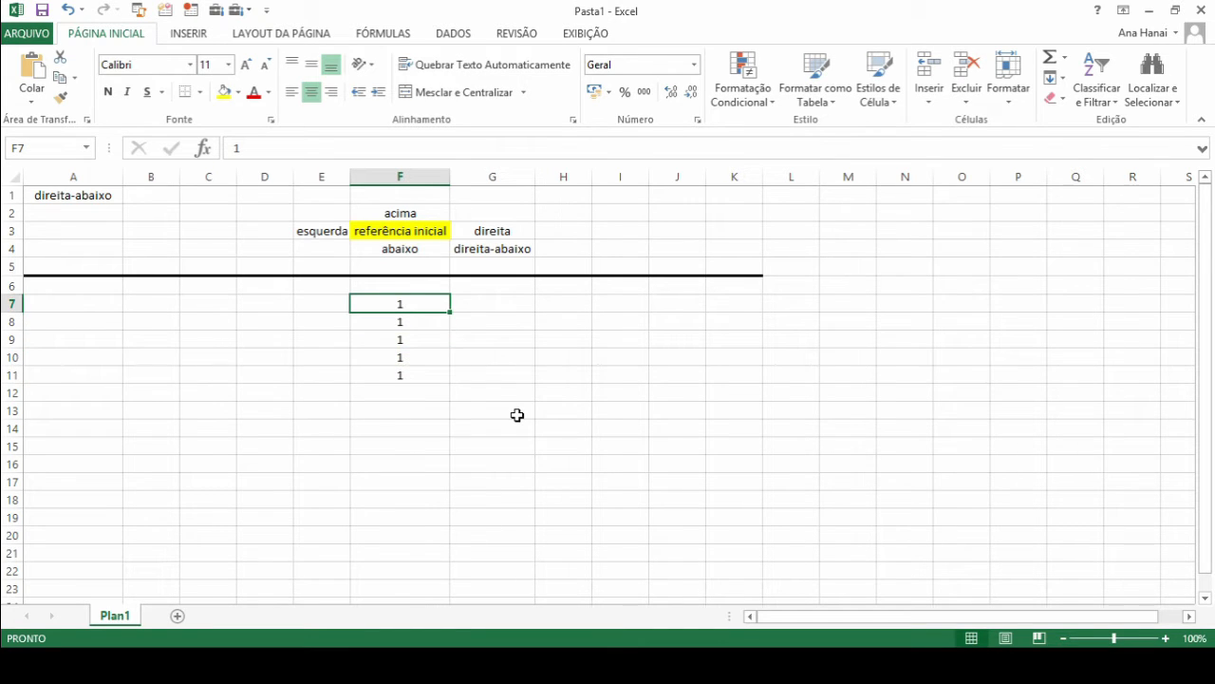
key(Home)
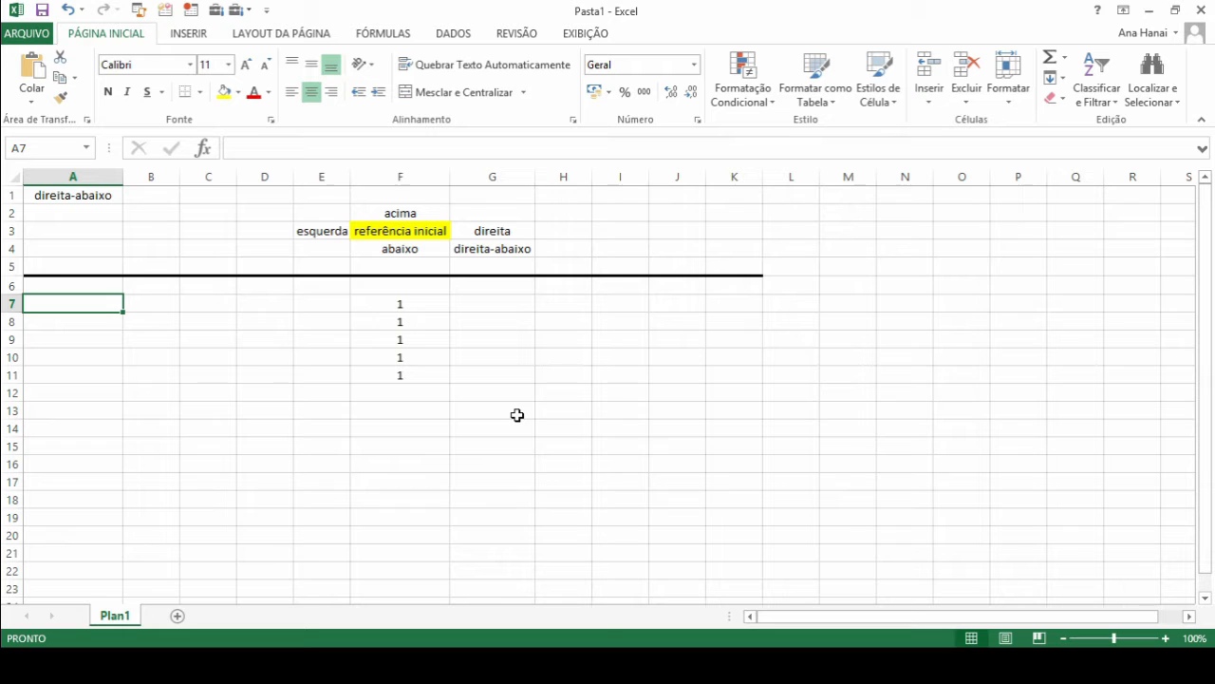
text(=som)
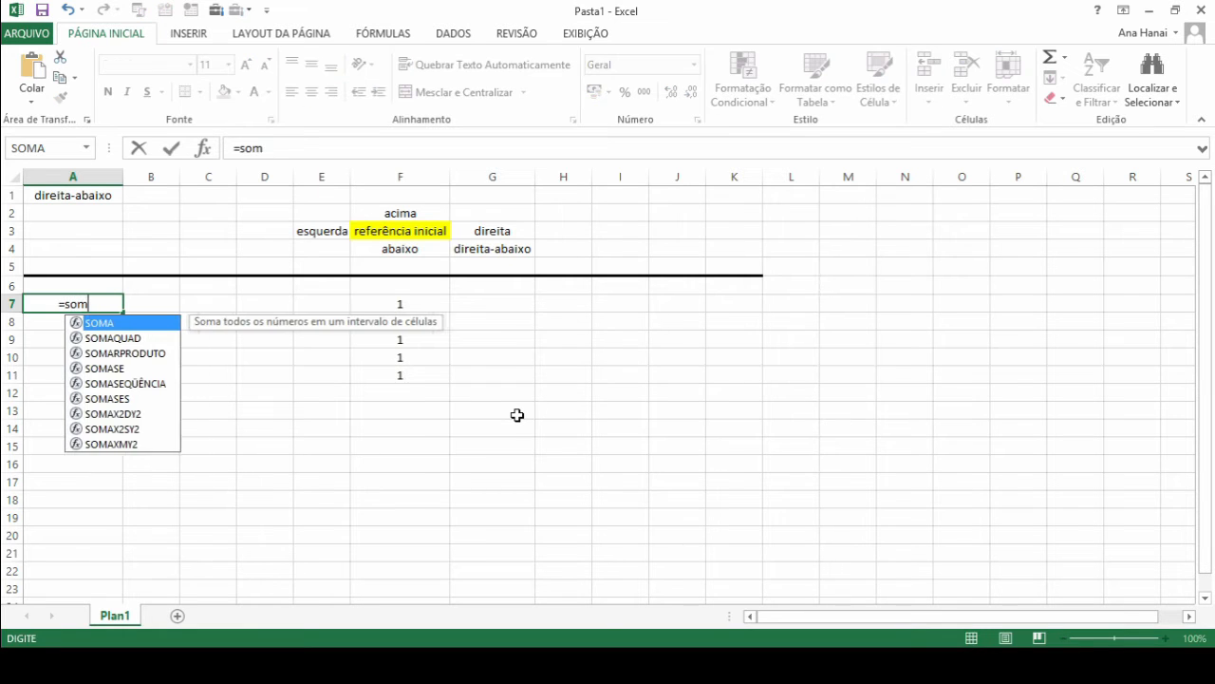
text(a()
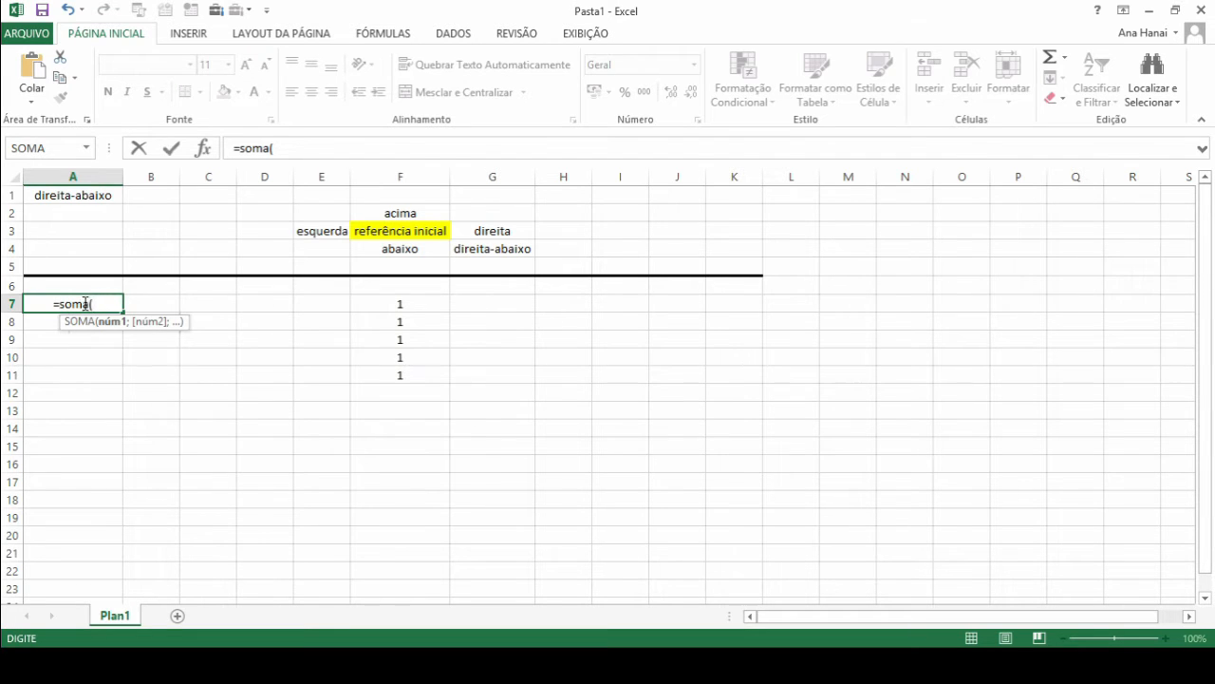
click(406, 305)
drag(406, 304, 409, 373)
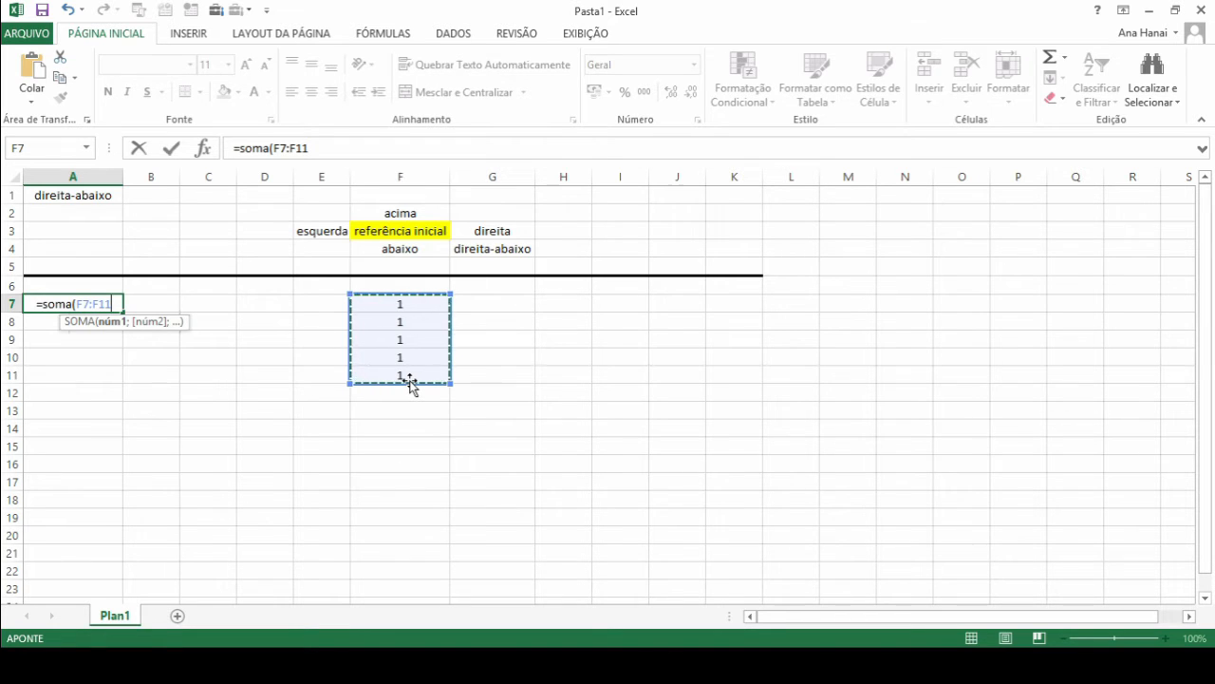
Reselect the SOMA argument as F7:F8, extend it to F7:F9, and shift it to F9:F11.
click(399, 305)
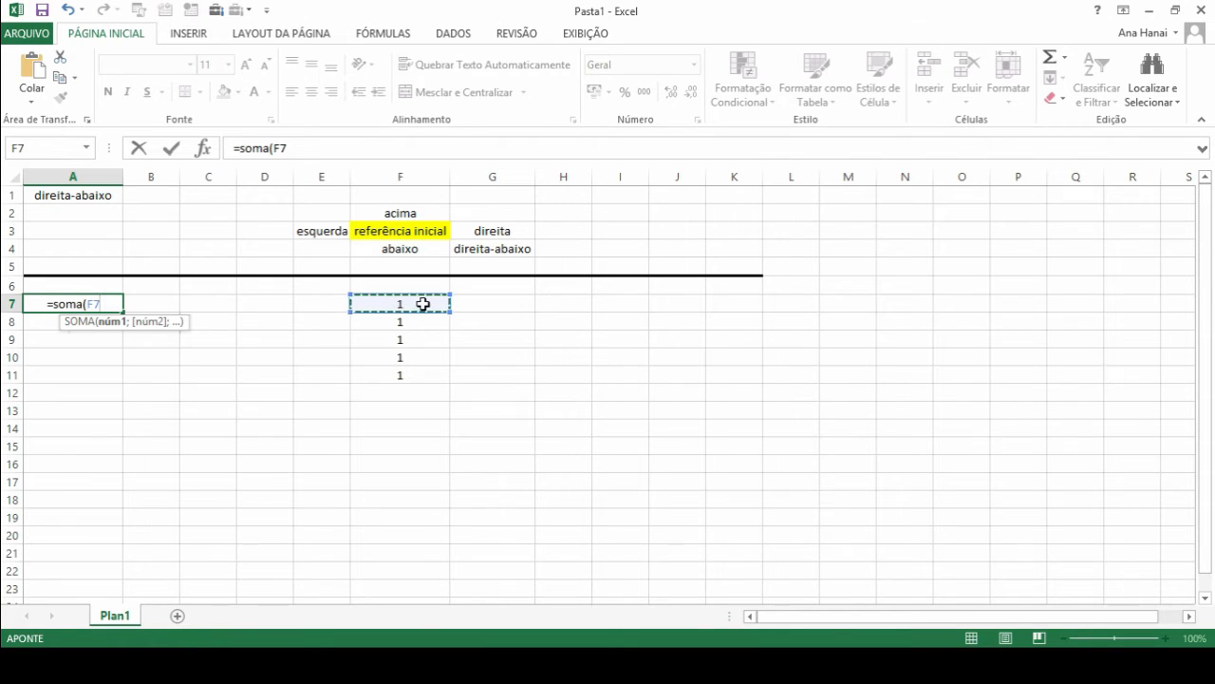
drag(422, 312, 423, 324)
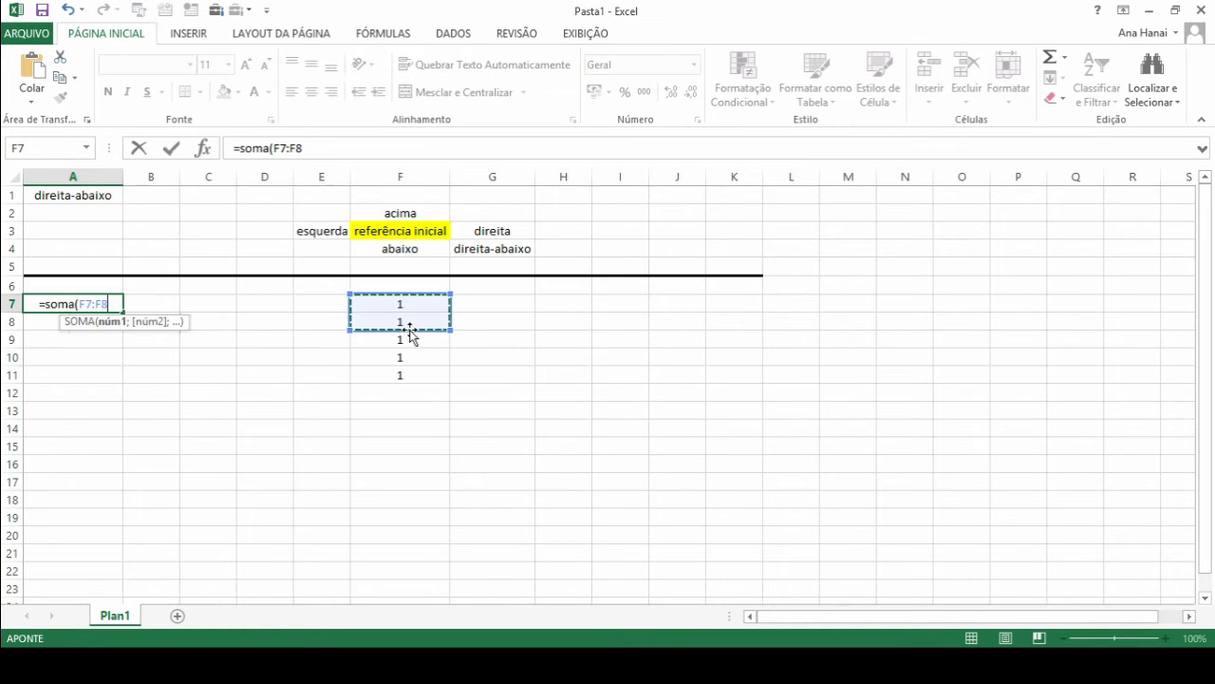
drag(414, 313, 418, 348)
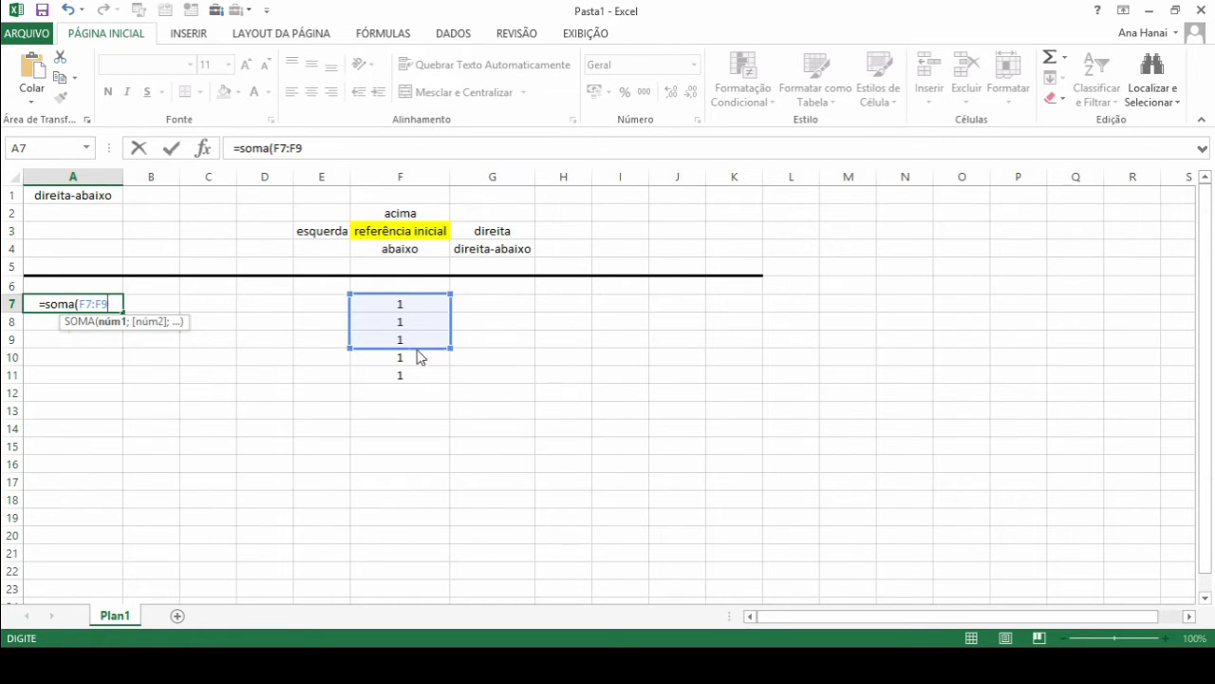
drag(418, 350, 416, 377)
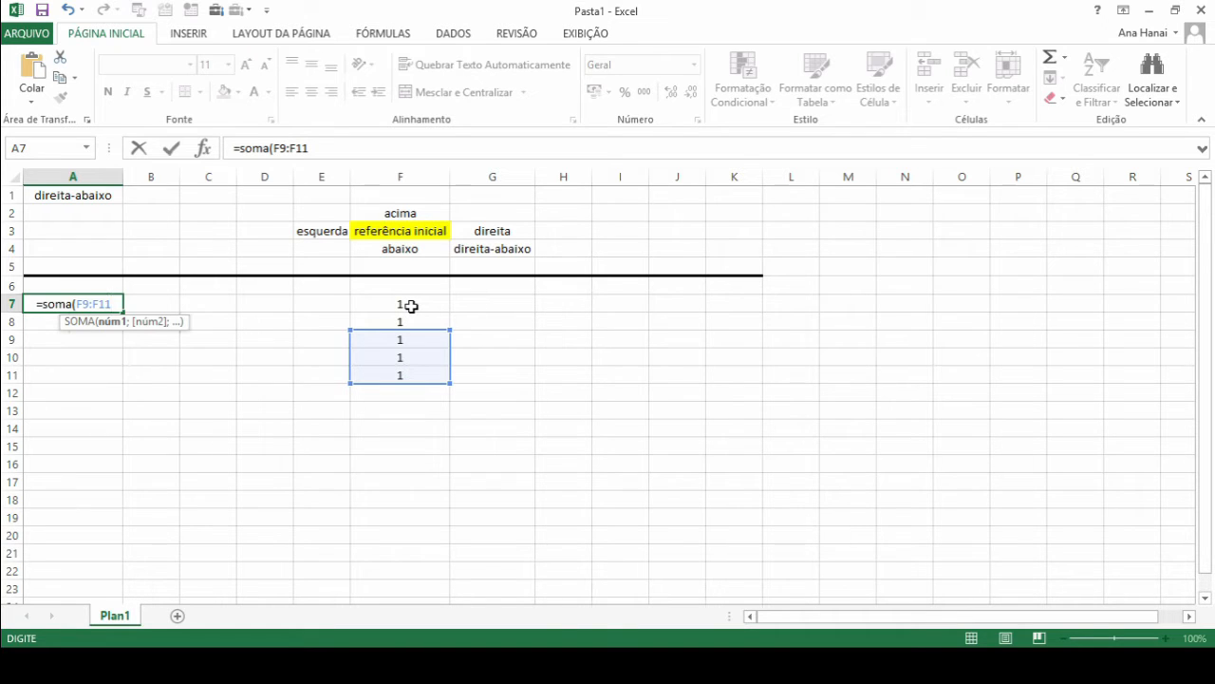
Select F7:F11 and a shorter range starting at F7 to compare the extent of both ranges.
drag(410, 305, 421, 374)
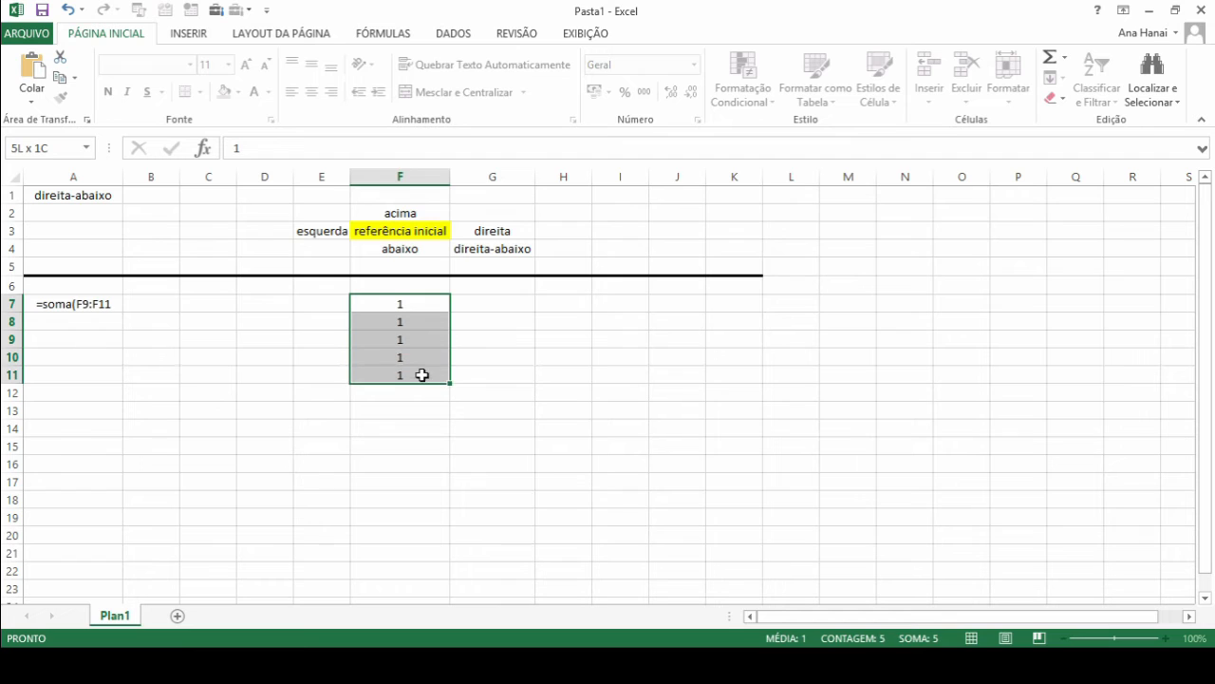
click(428, 308)
drag(428, 308, 428, 339)
click(423, 301)
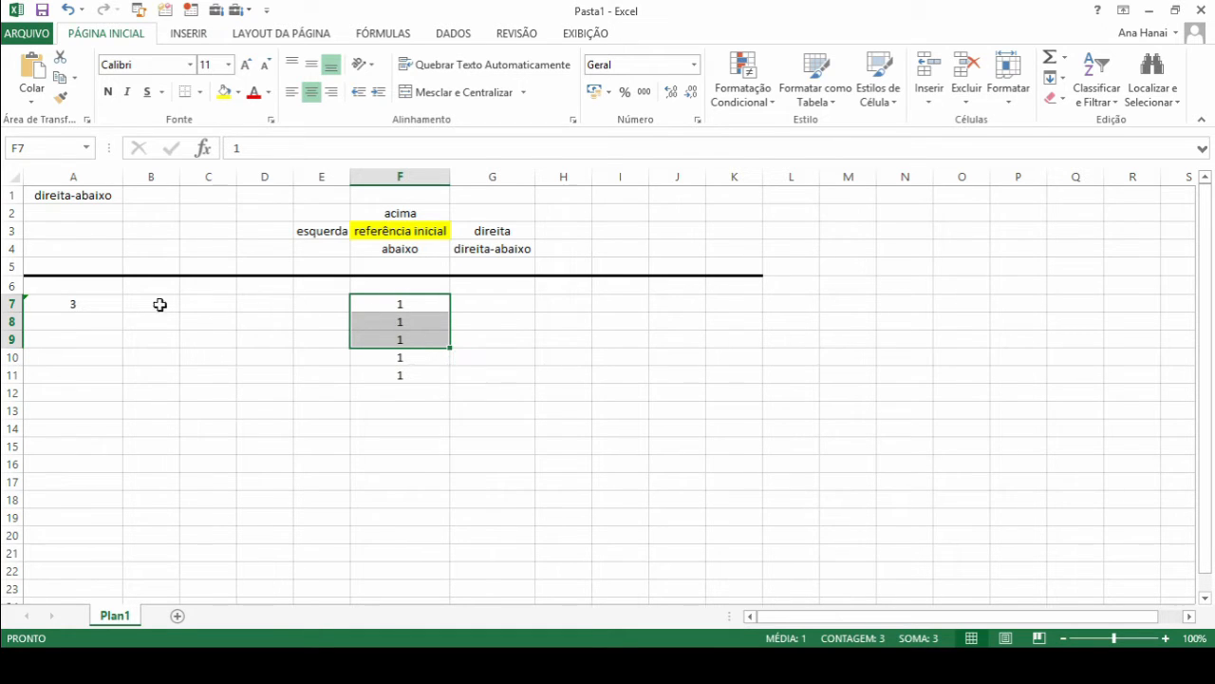
Start a new SOMA formula in cell A7 and nest the DESLOC function inside it as the argument.
click(101, 304)
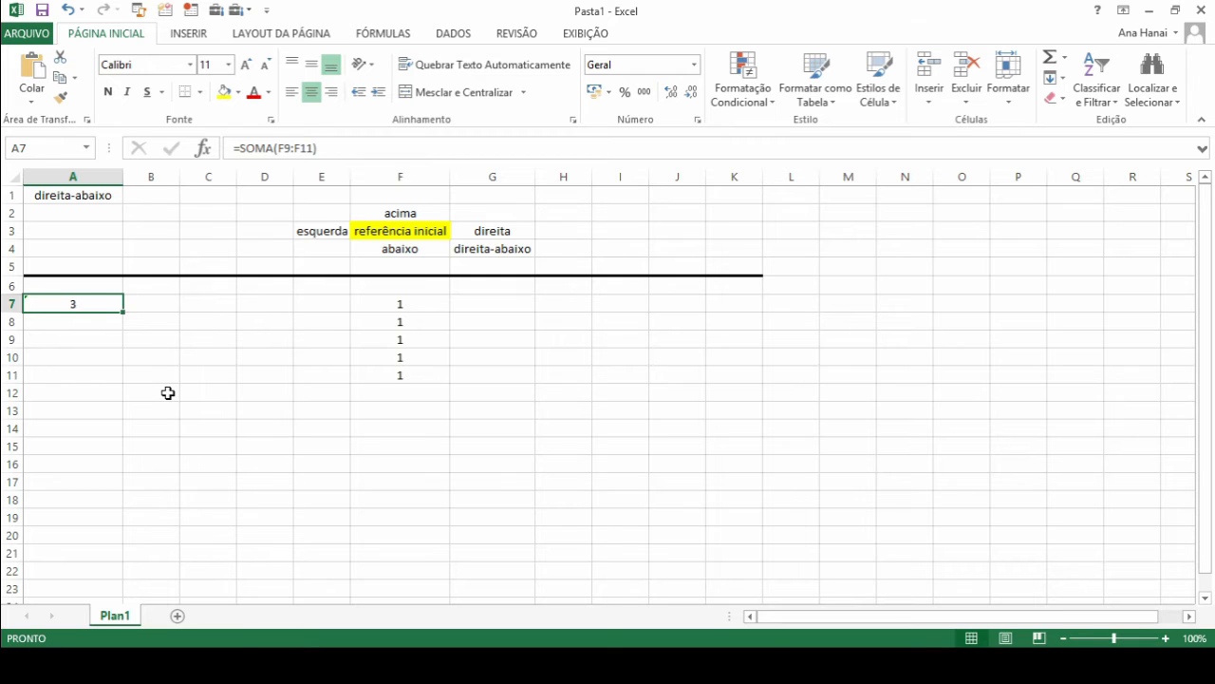
text(=soma()
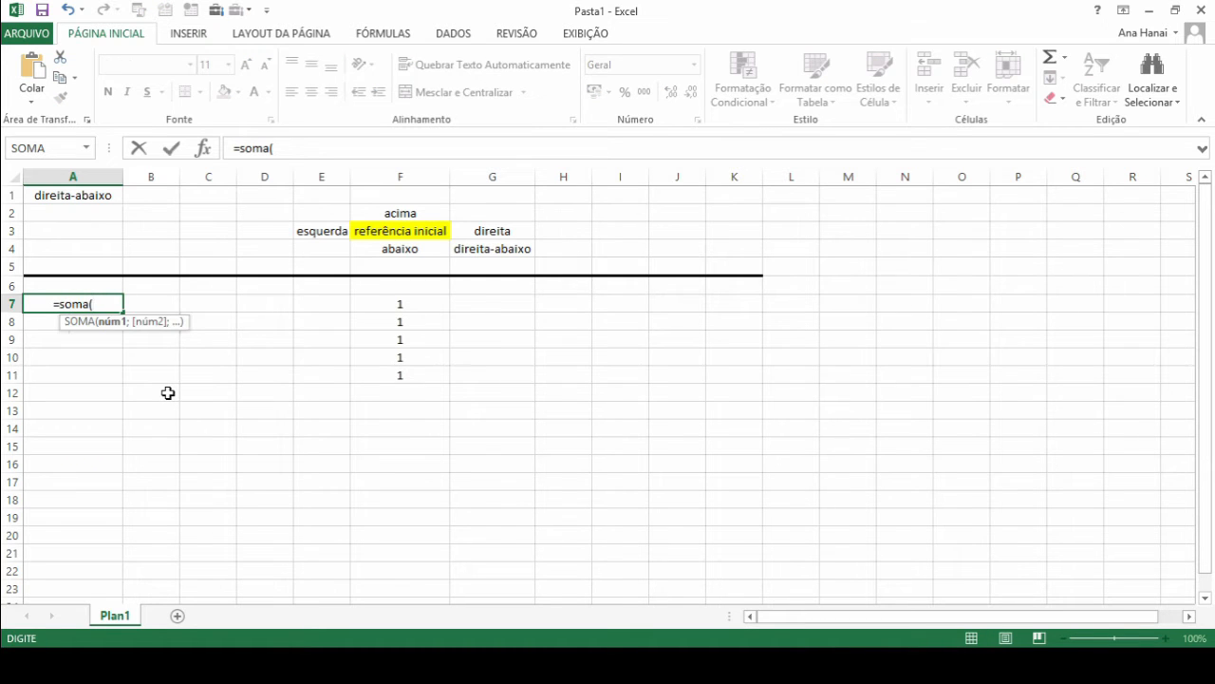
drag(398, 302, 401, 370)
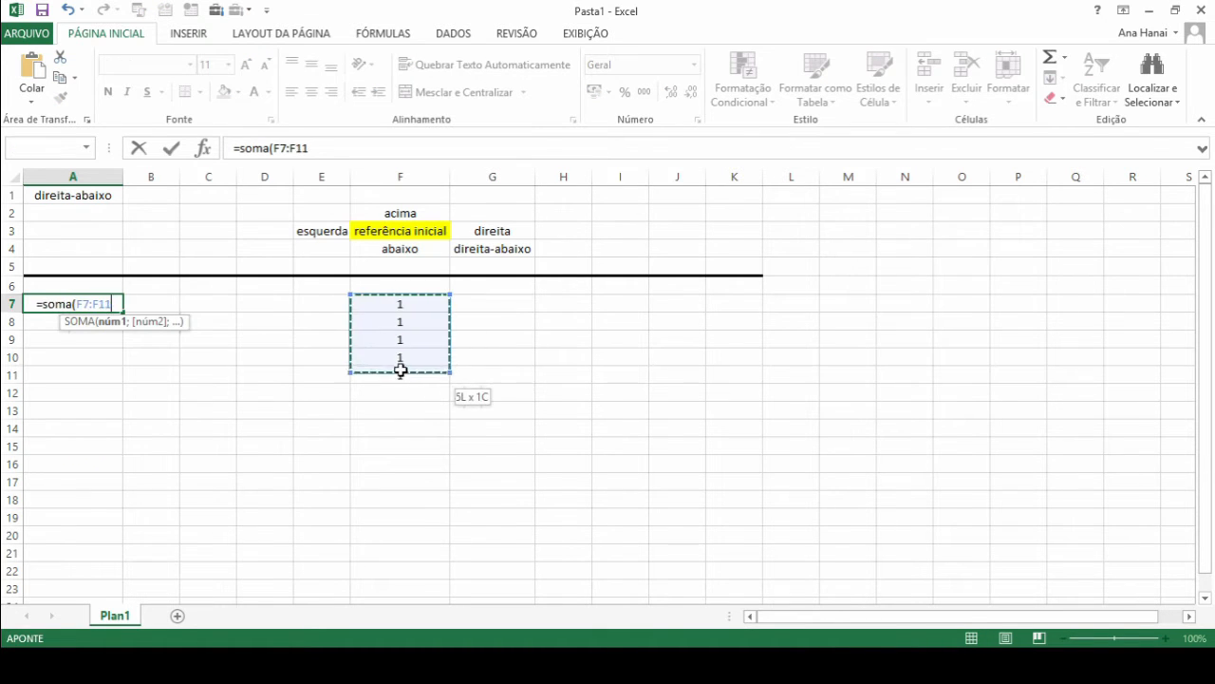
drag(310, 148, 275, 149)
key(BackSpace)
text(desloc()
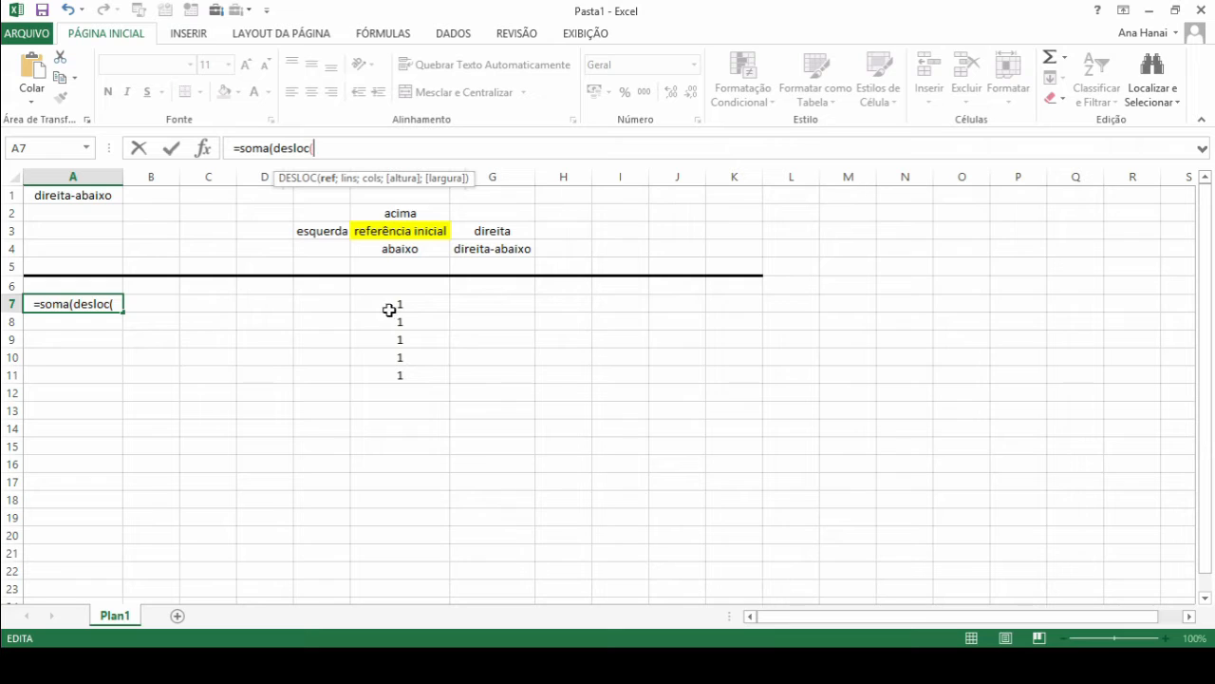
Set the range F7:F11 as the reference argument of DESLOC.
drag(418, 304, 417, 377)
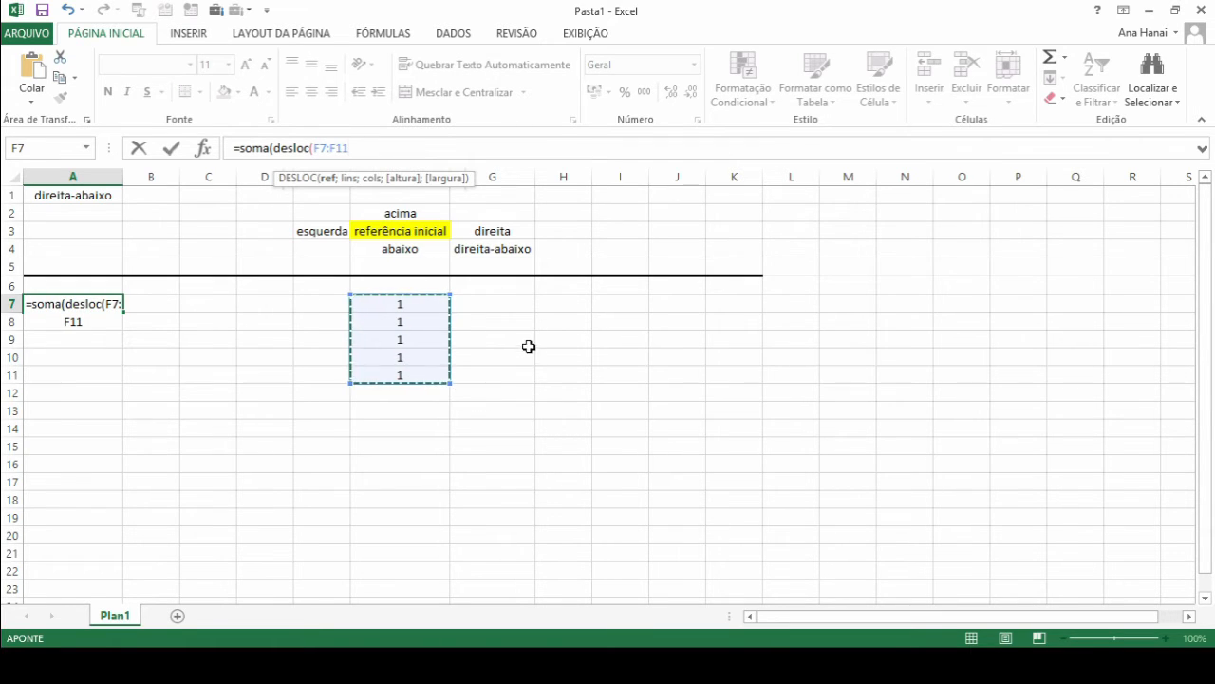
click(407, 306)
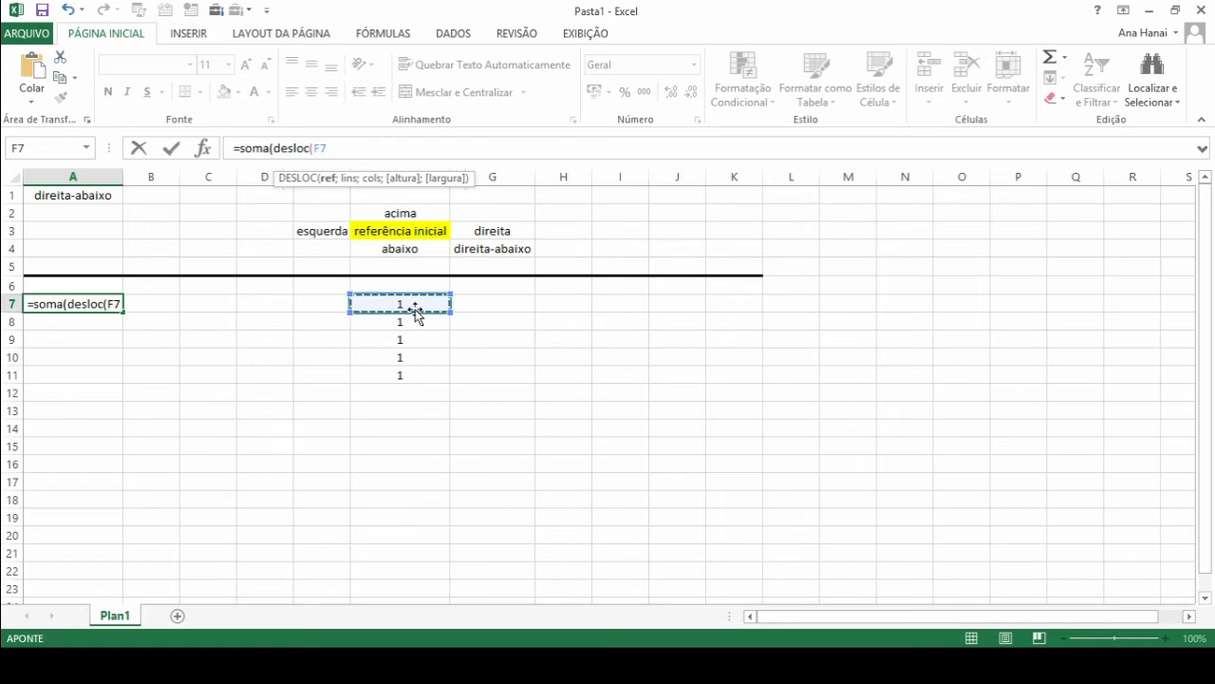
drag(408, 304, 418, 371)
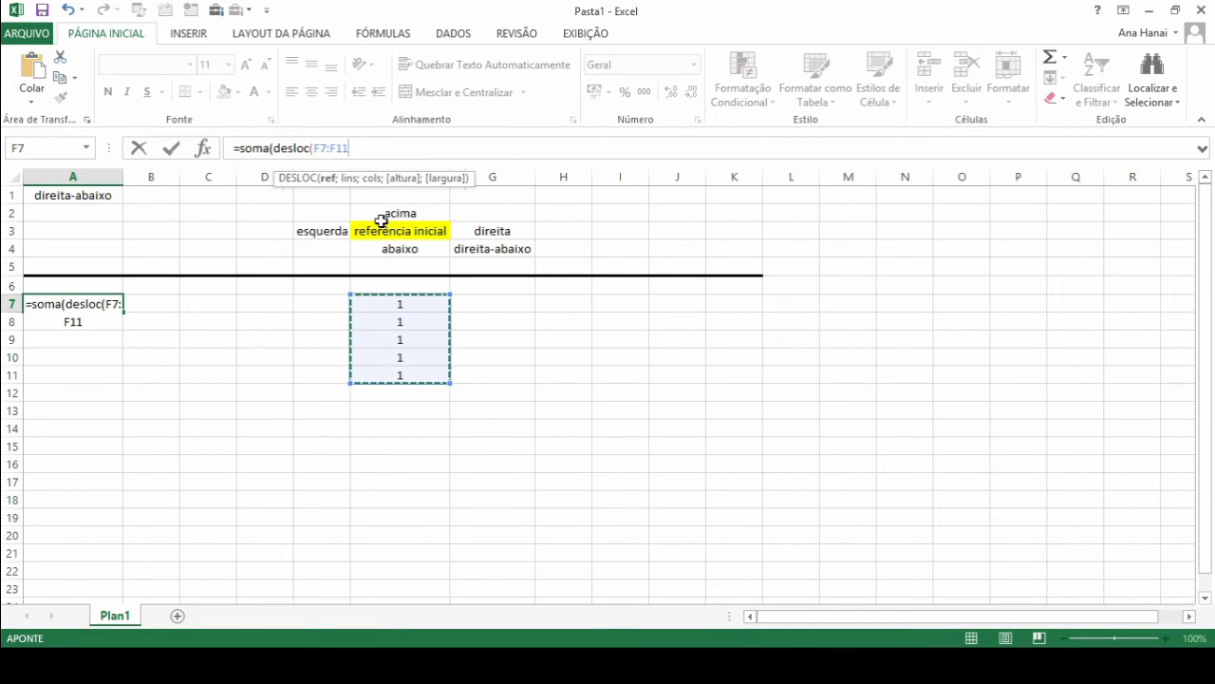
click(373, 150)
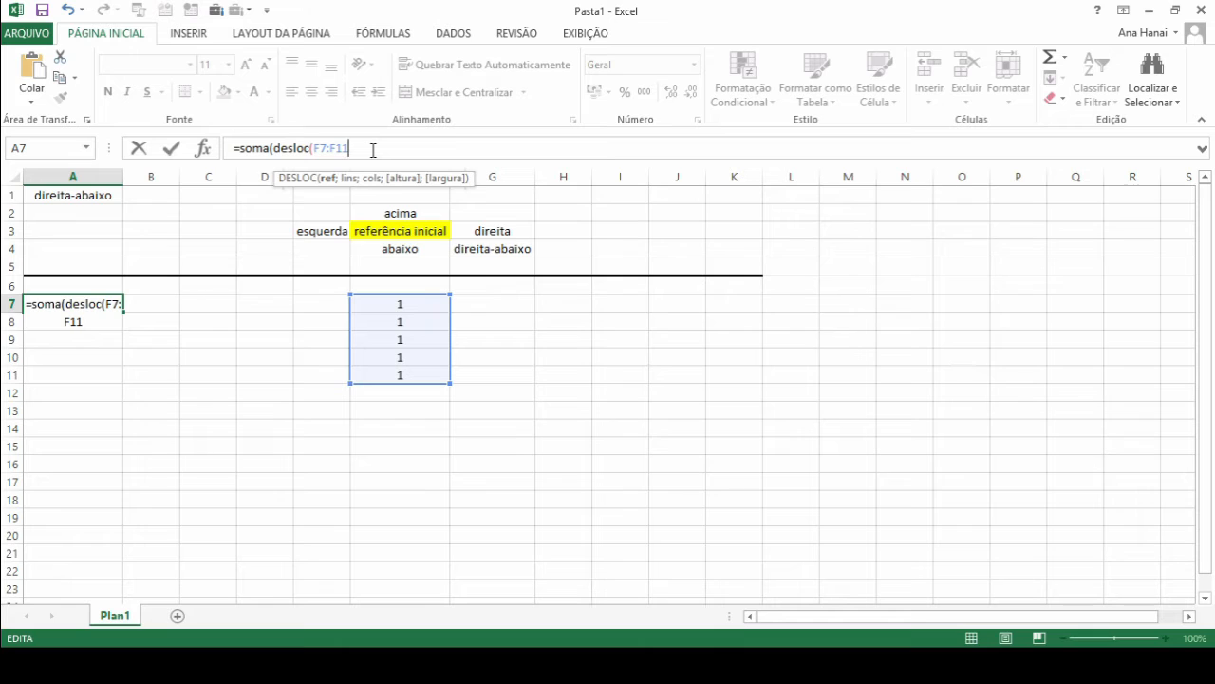
text(;)
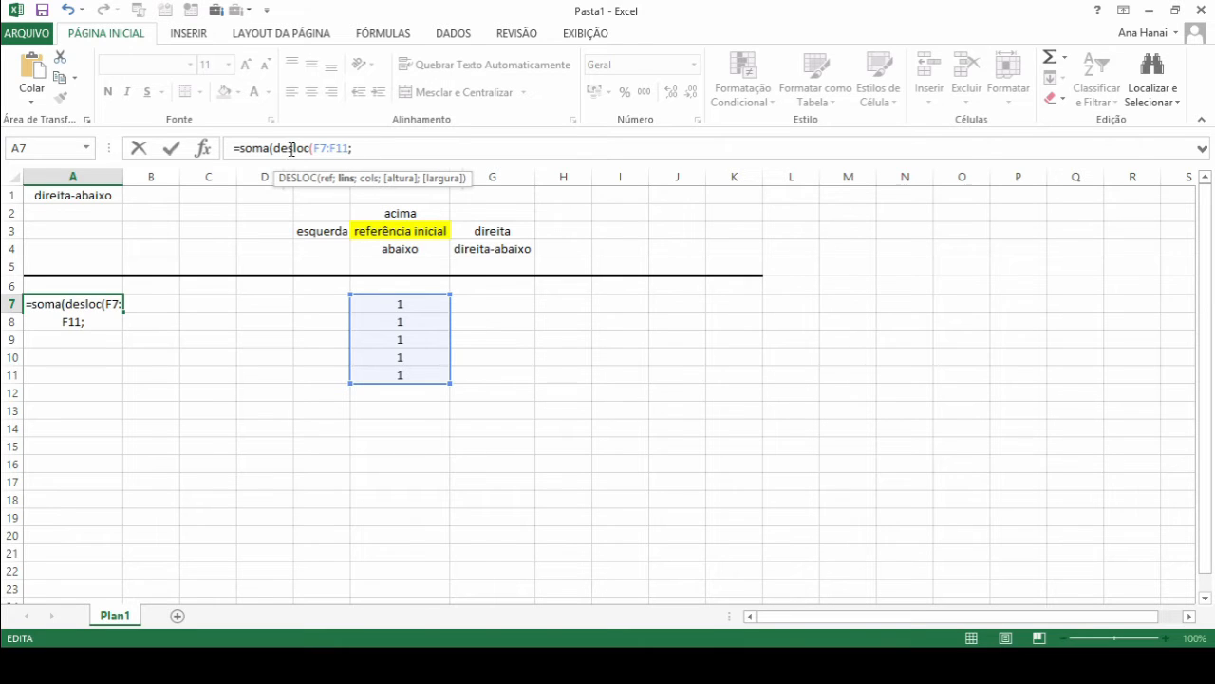
Highlight the DESLOC part of the formula, then shift its reference range to F9:F13 and back to F7:F11.
drag(274, 149, 348, 149)
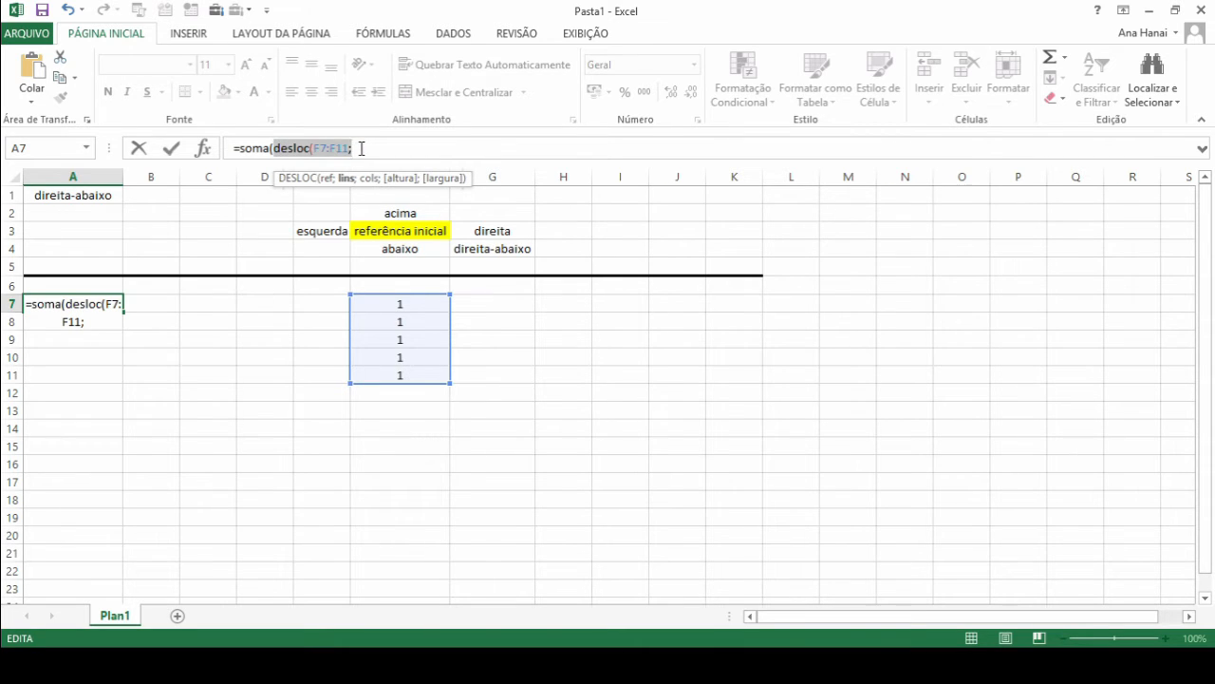
click(361, 149)
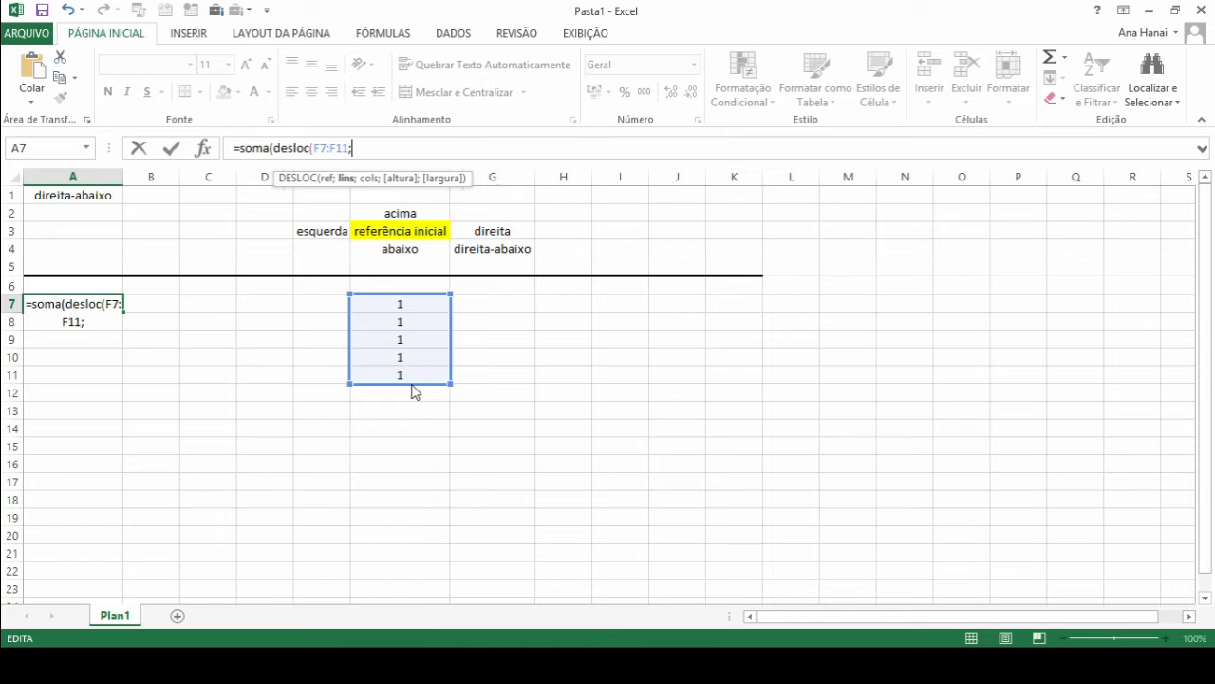
drag(412, 384, 412, 412)
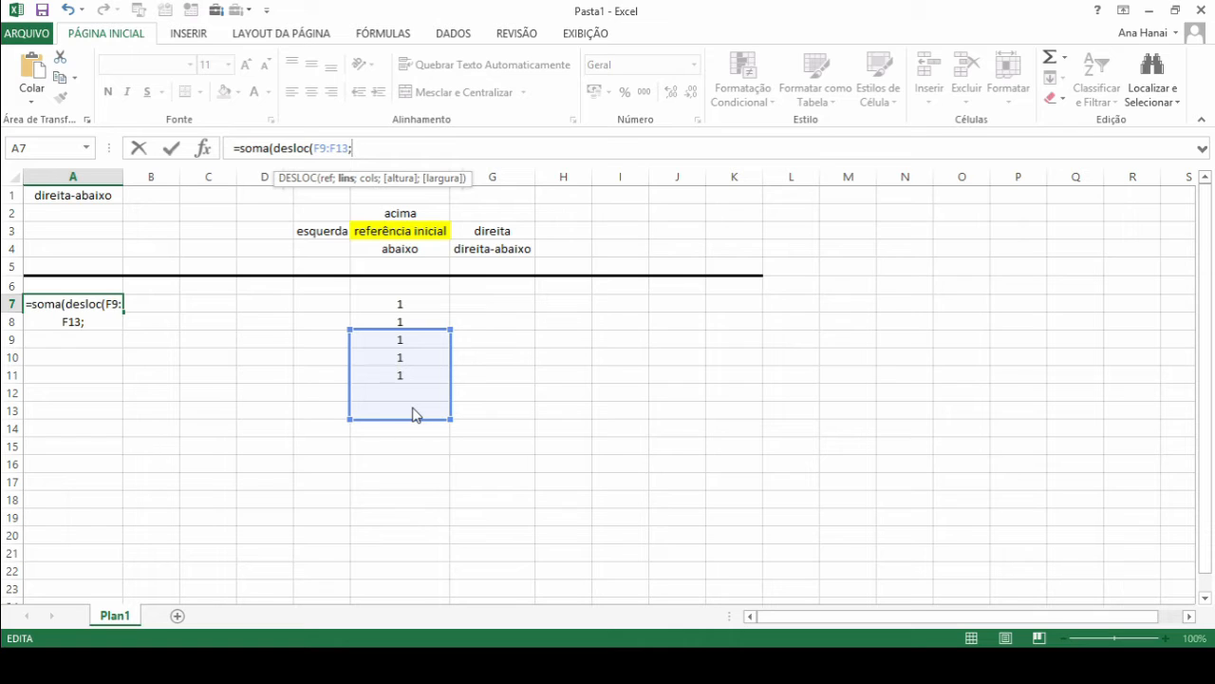
drag(413, 414, 413, 378)
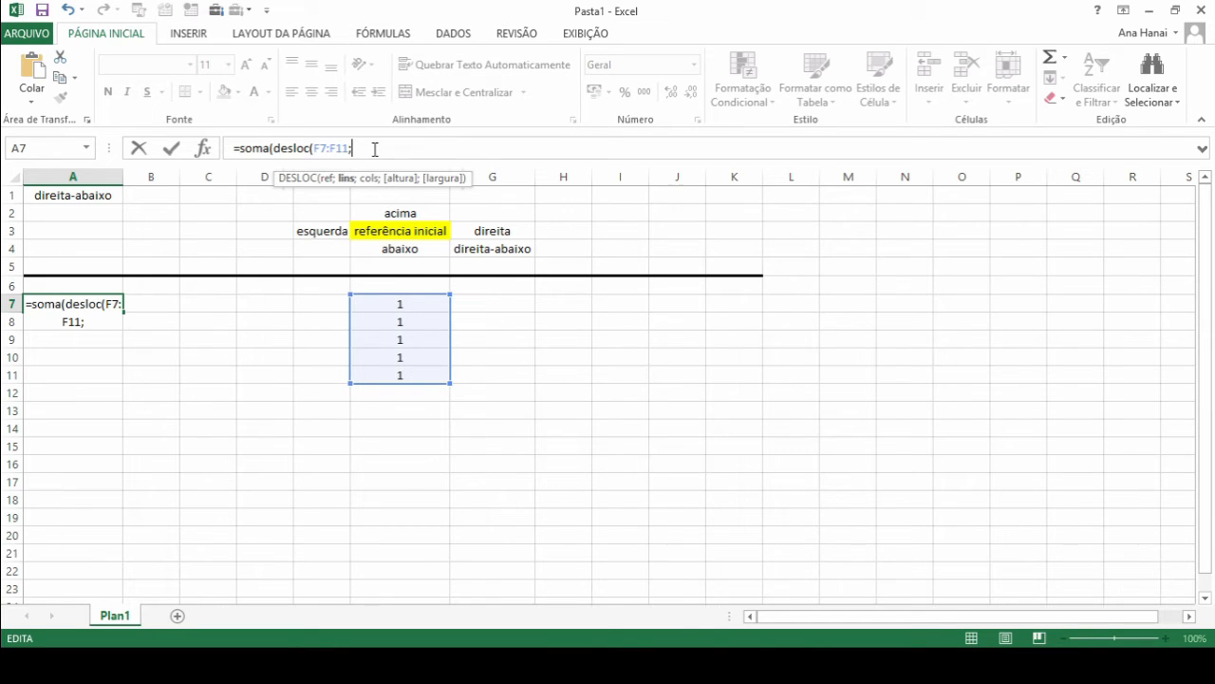
Complete the formula with row and column offsets of 0, omitting height and width, and enter it in A7.
text(0;)
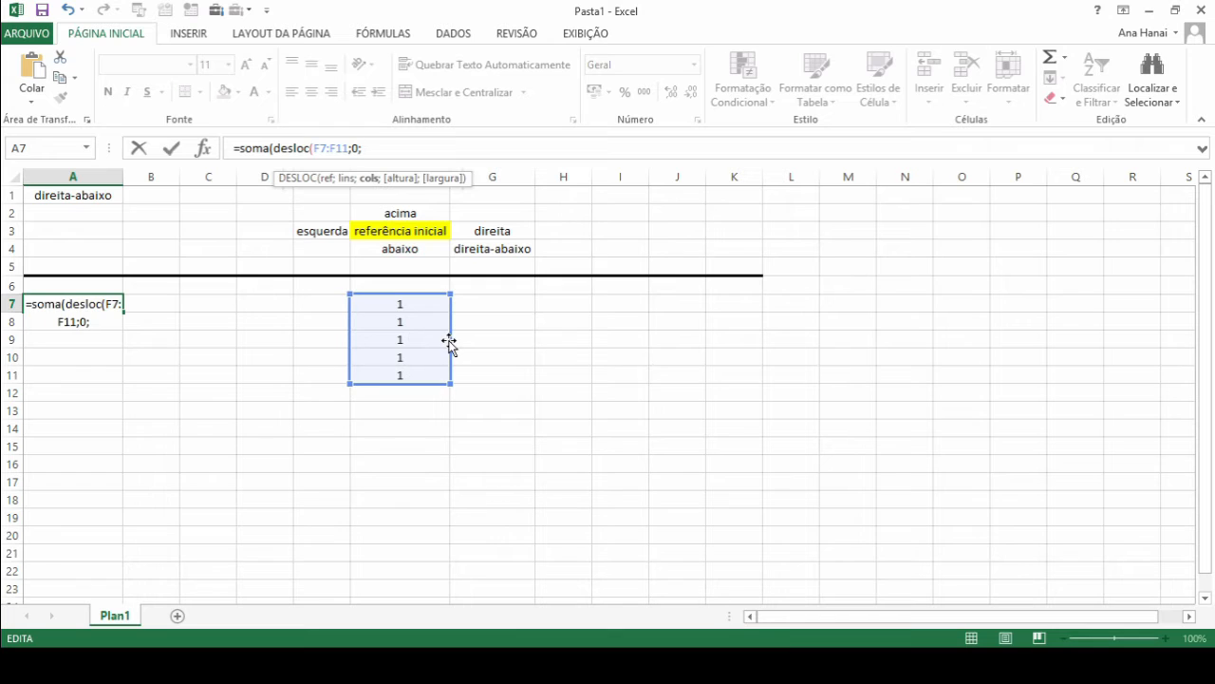
drag(449, 344, 375, 326)
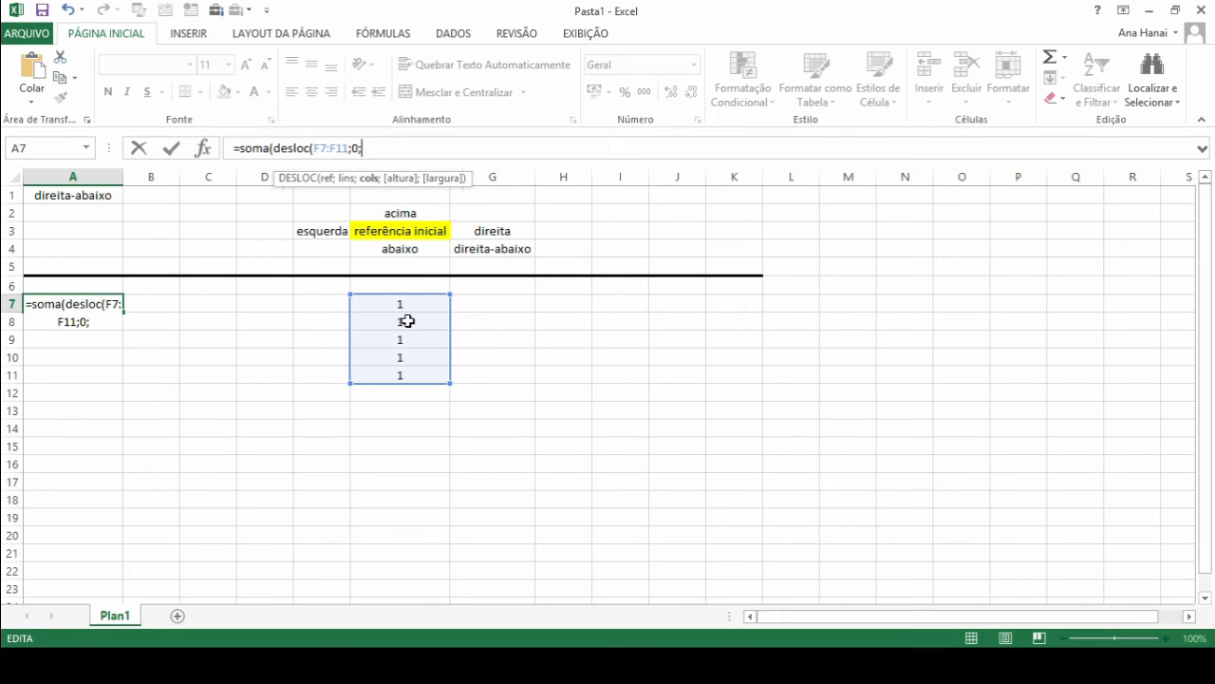
text(0;)
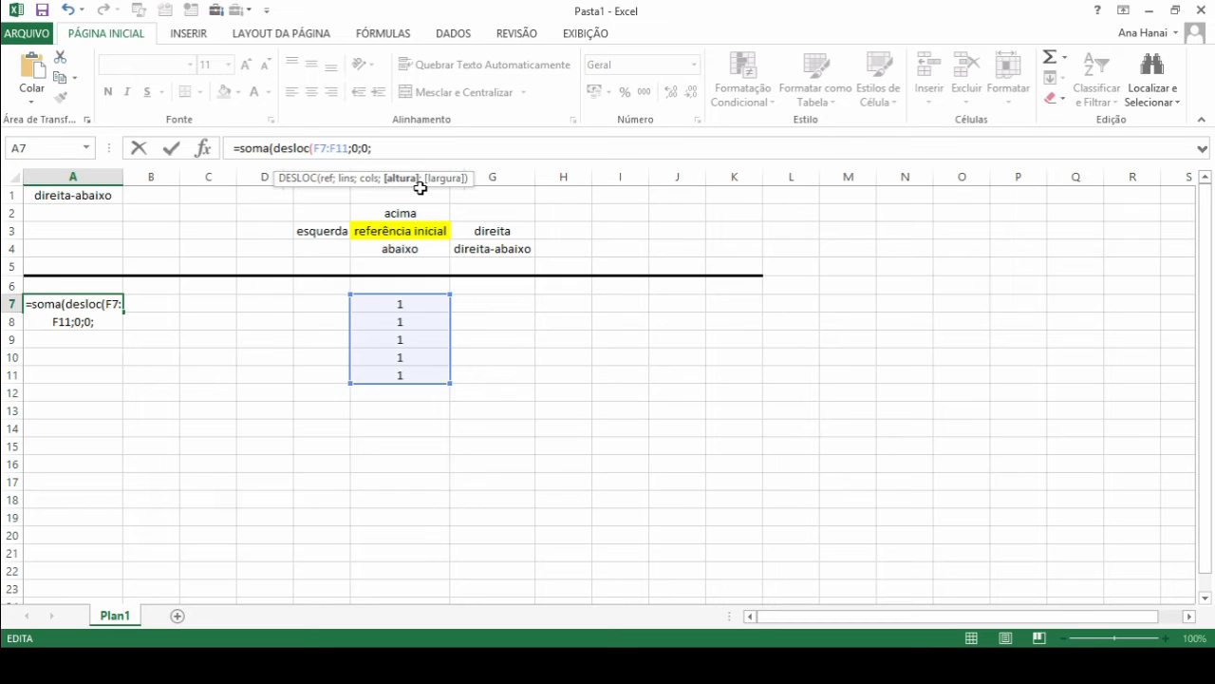
key(BackSpace)
text())
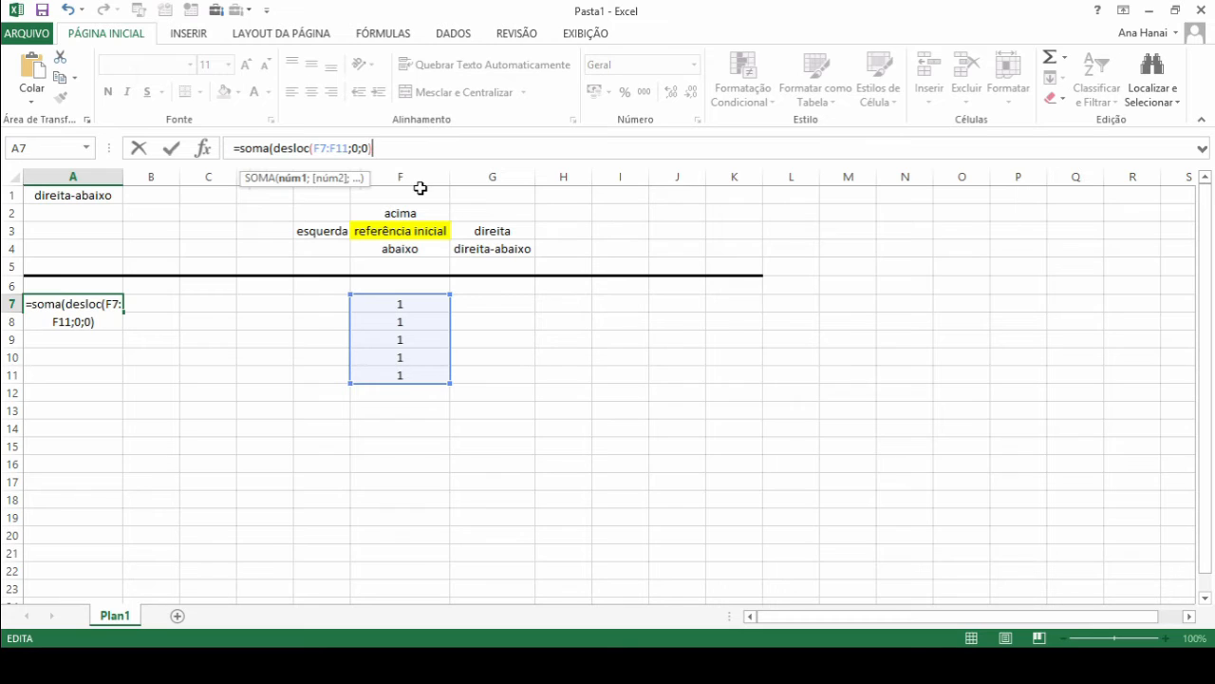
text())
key(Return)
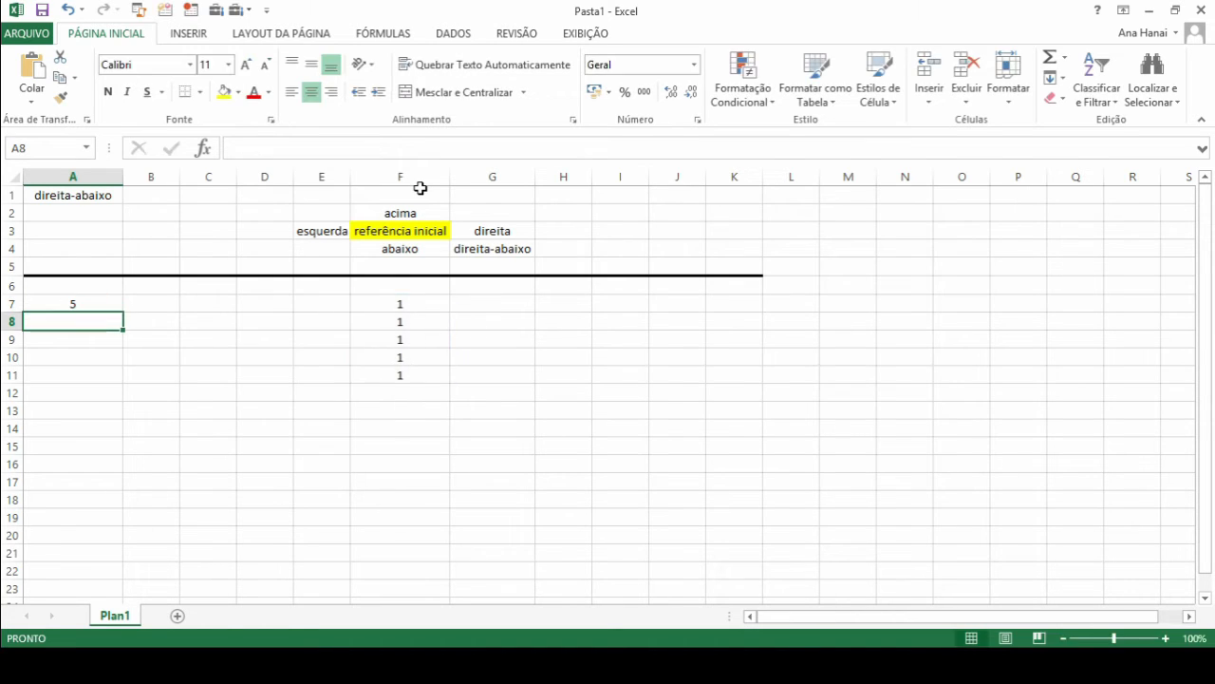
Examine the nested DESLOC in A7's formula, including its row and column offset arguments.
key(Up)
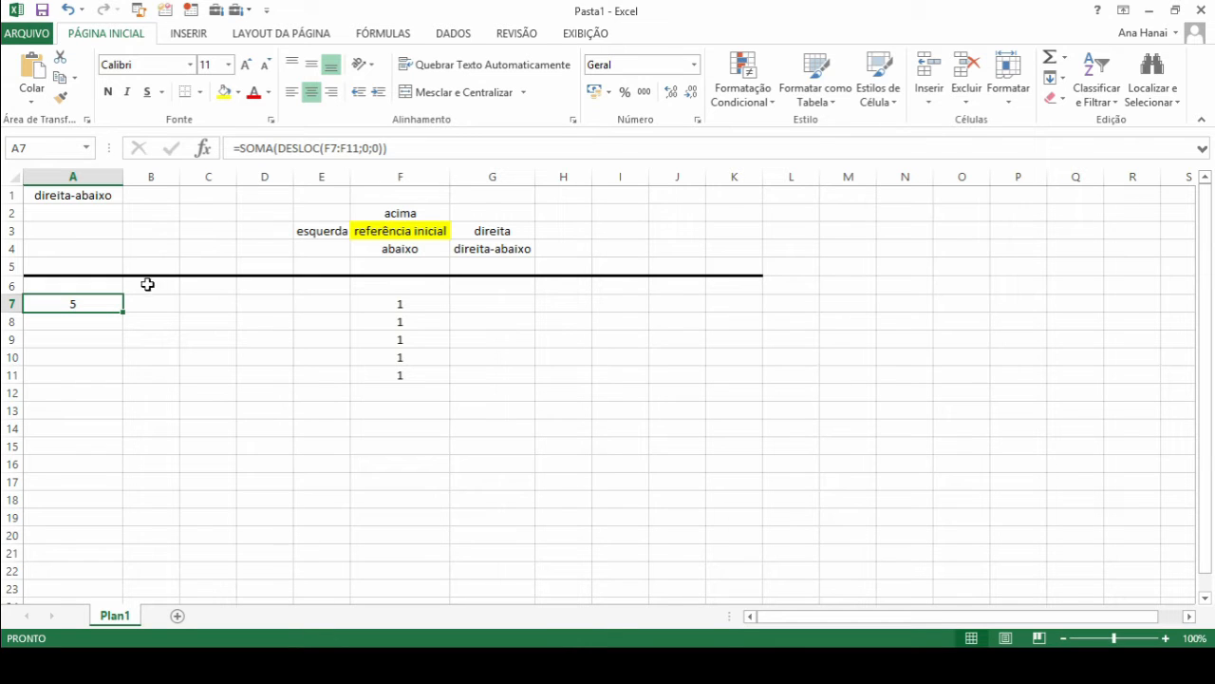
click(300, 148)
click(276, 148)
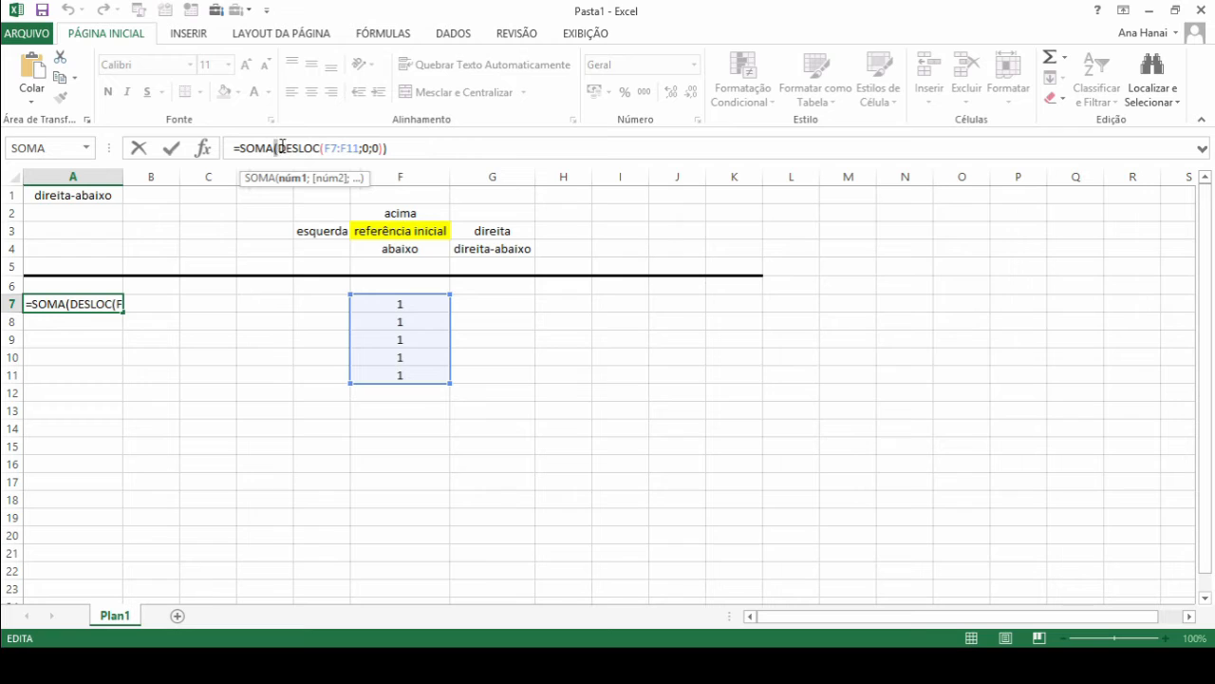
drag(282, 146, 381, 147)
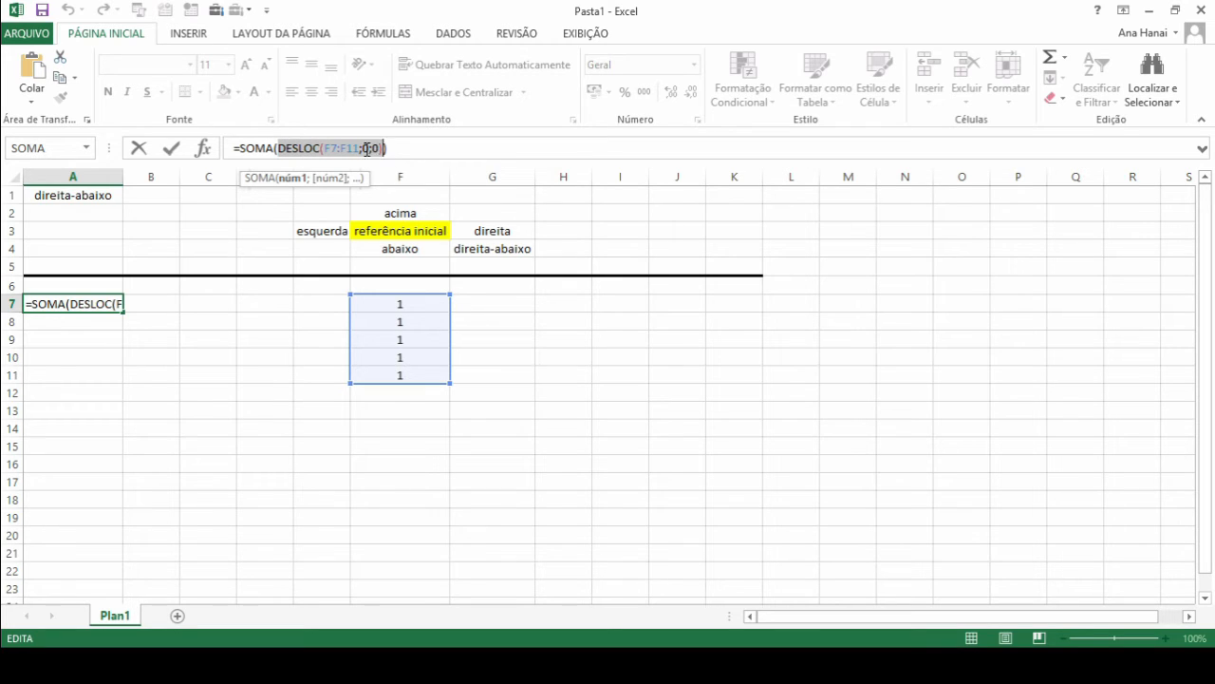
click(324, 147)
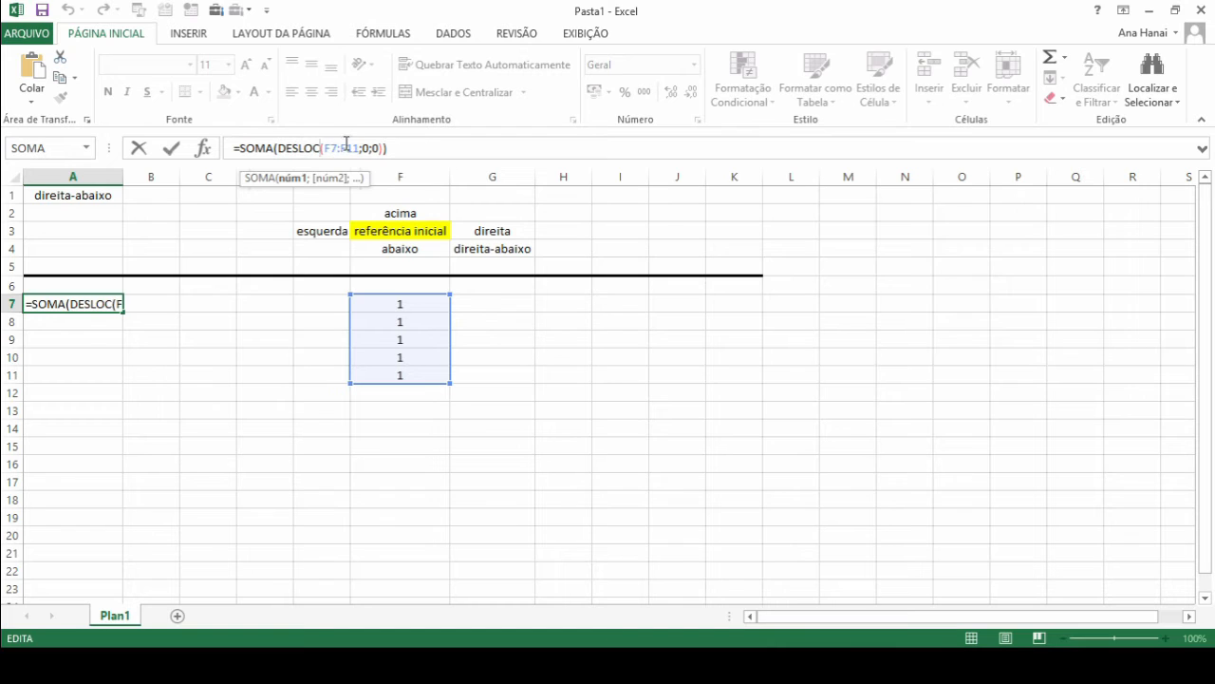
key(BackSpace)
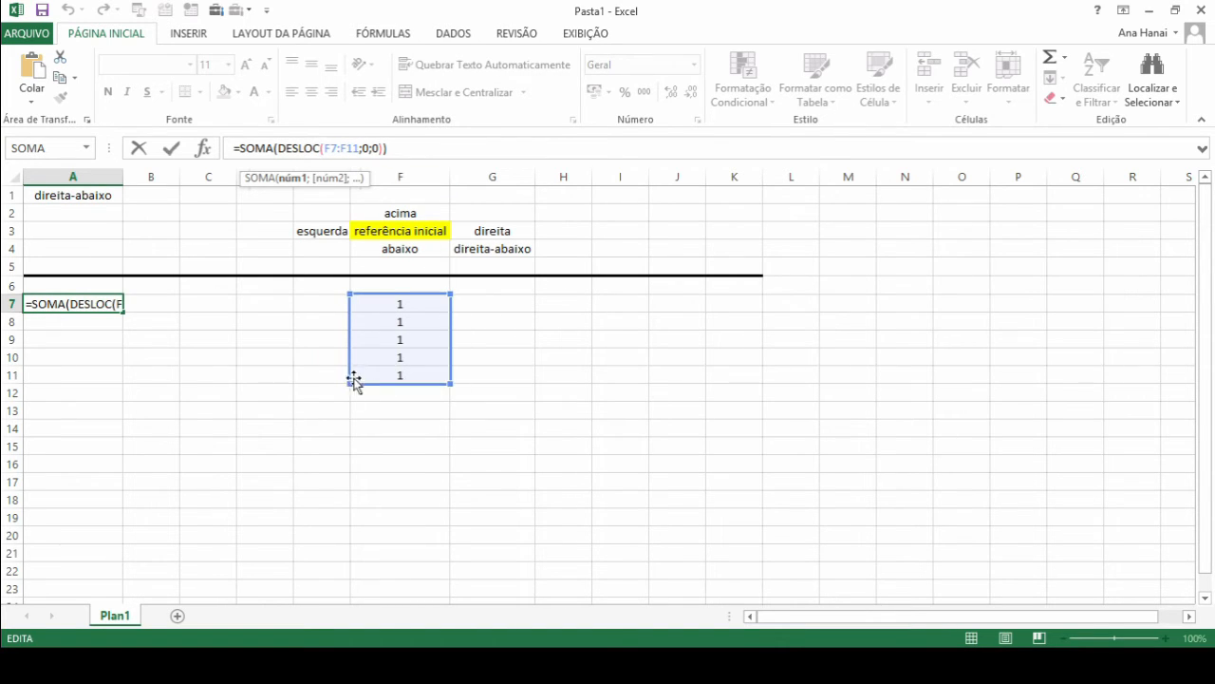
double_click(366, 148)
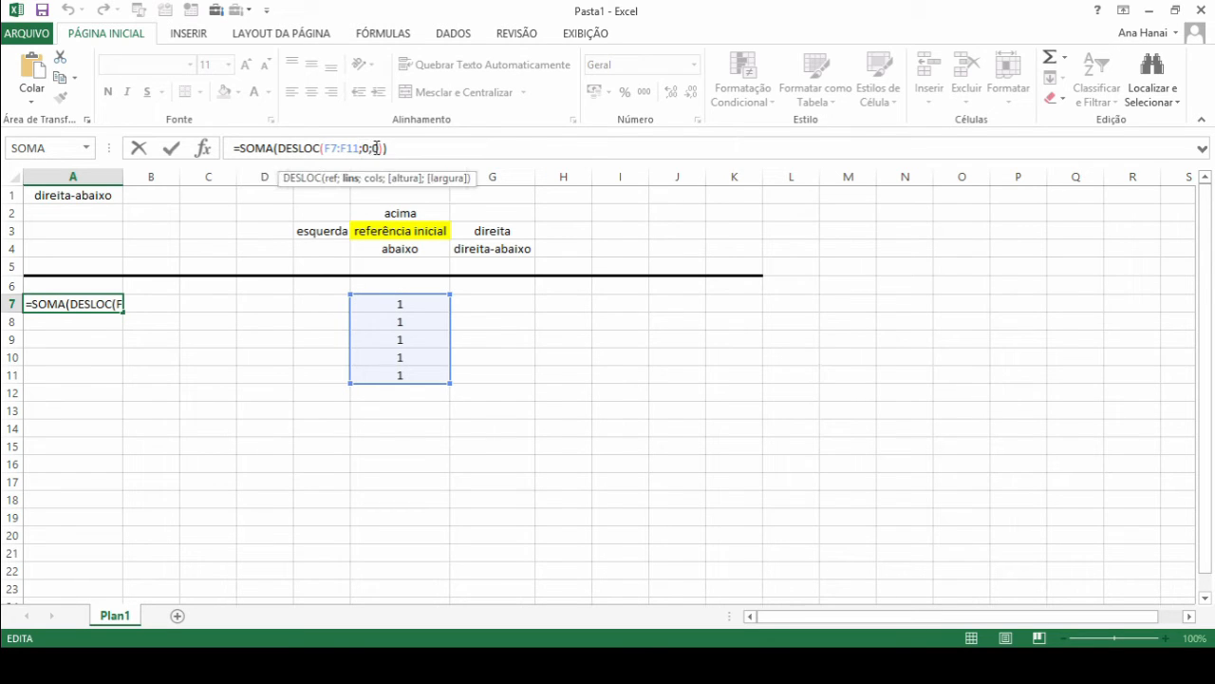
double_click(375, 148)
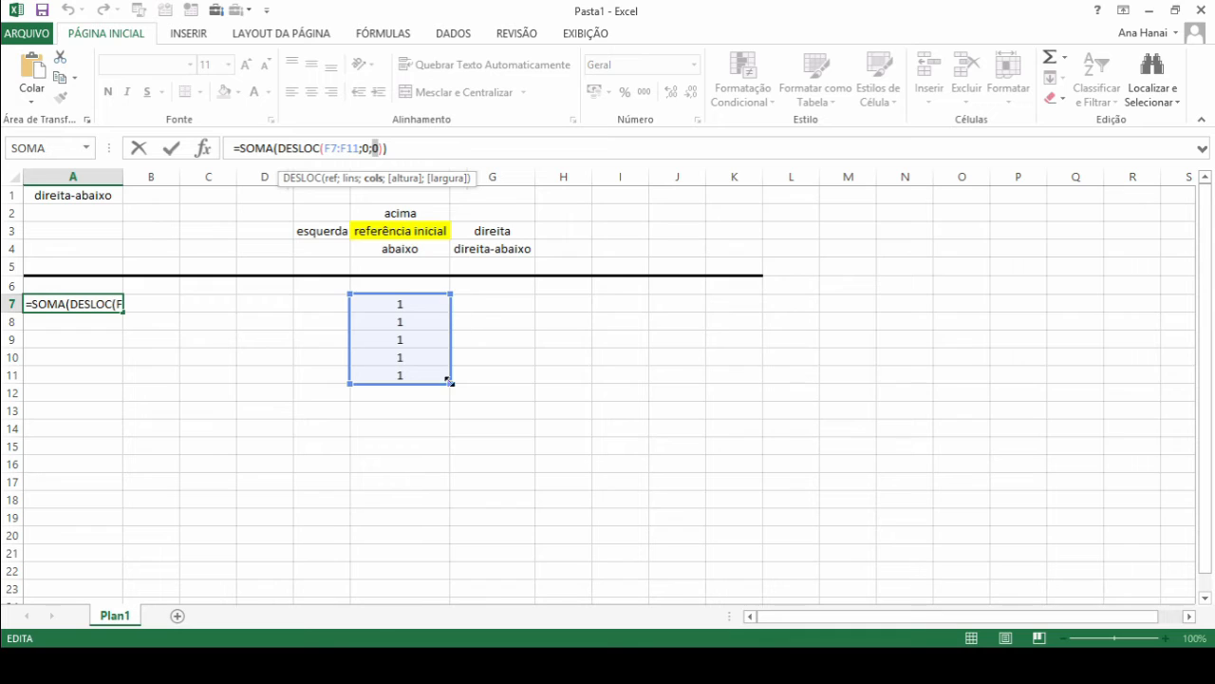
click(403, 149)
text())
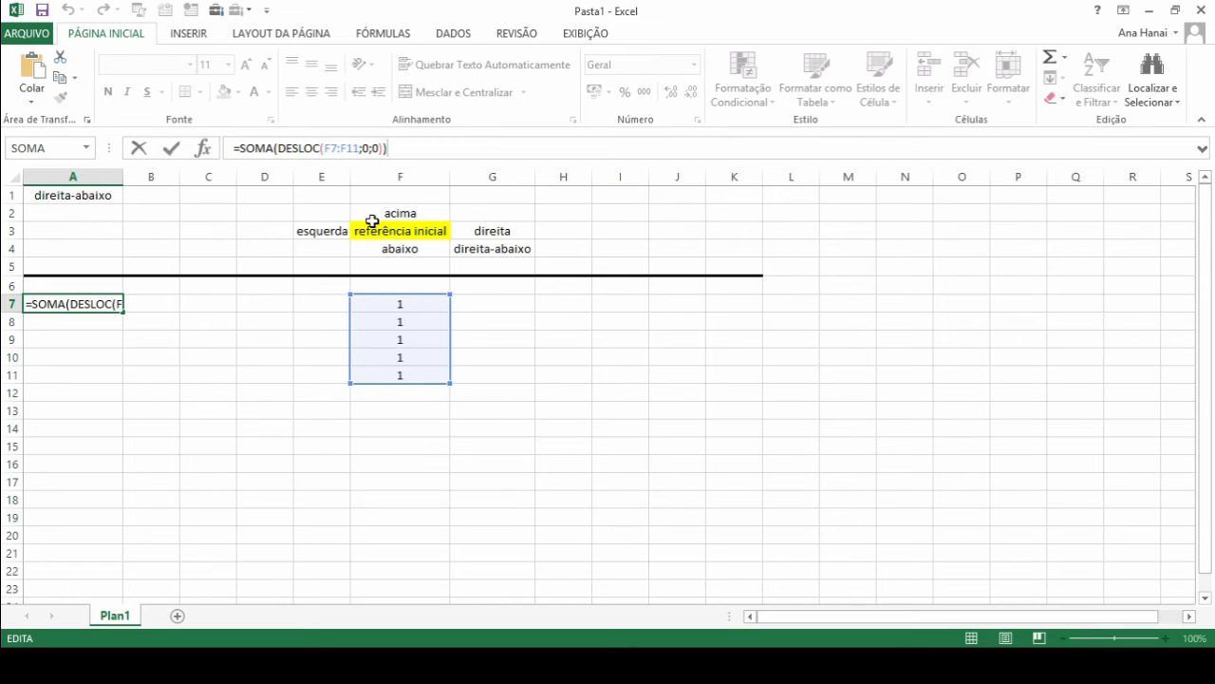
key(Left)
key(Left)
key(Left)
key(Left)
key(Left)
key(Left)
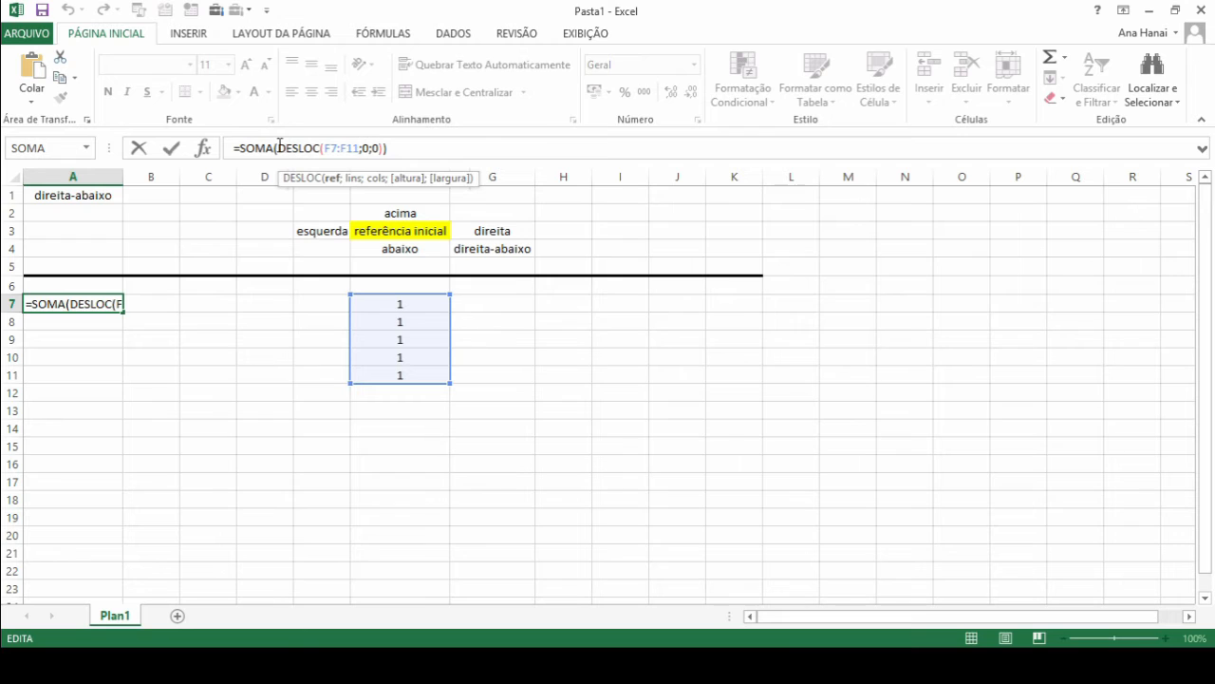
Replace the nested DESLOC in A7's formula with one that references only F7 and uses row and column offsets of 0.
drag(277, 149, 407, 154)
key(Delete)
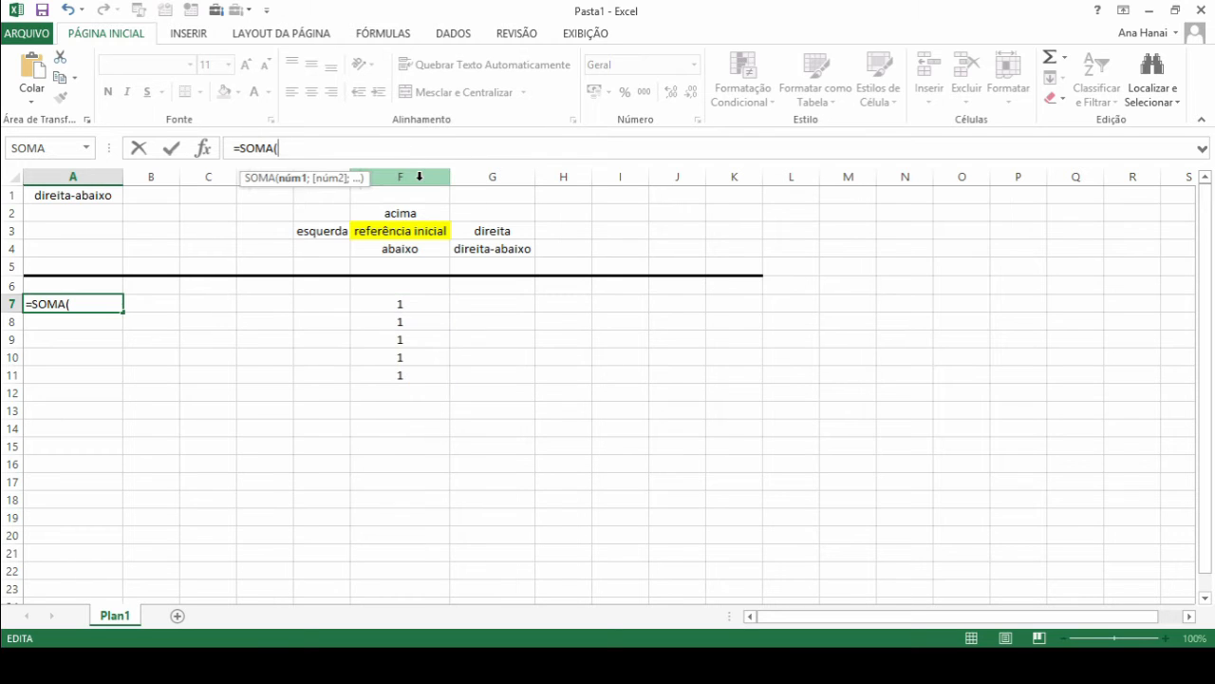
text(desloc()
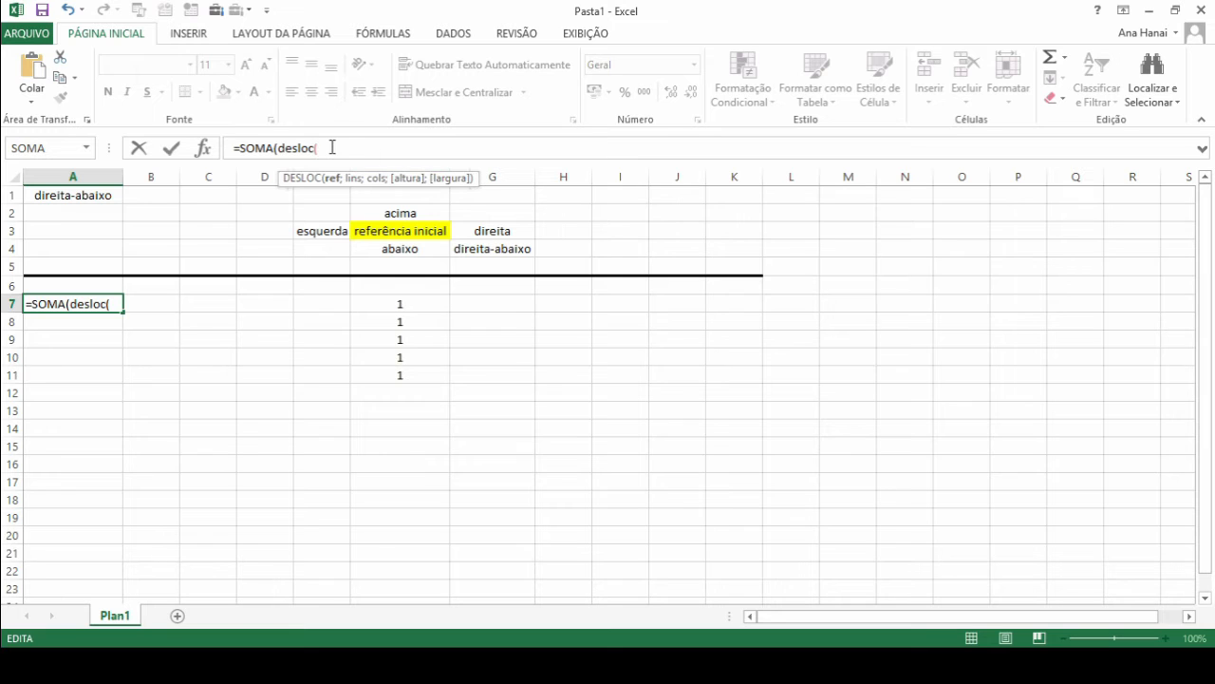
click(418, 307)
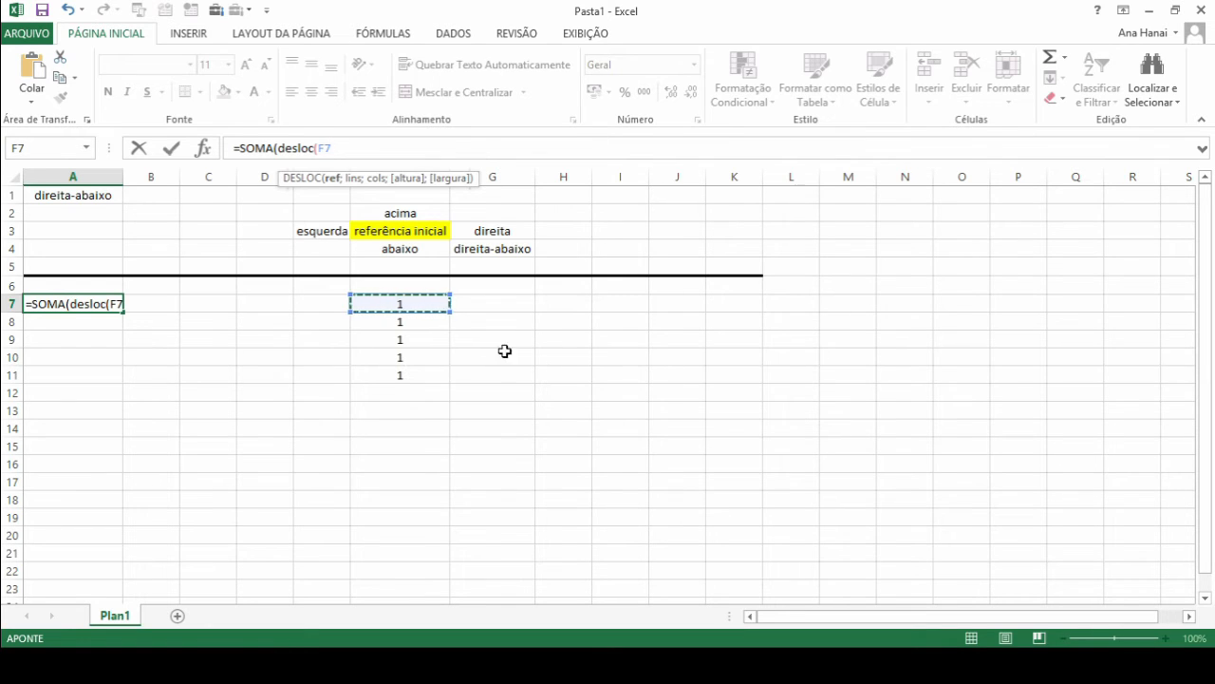
text(;)
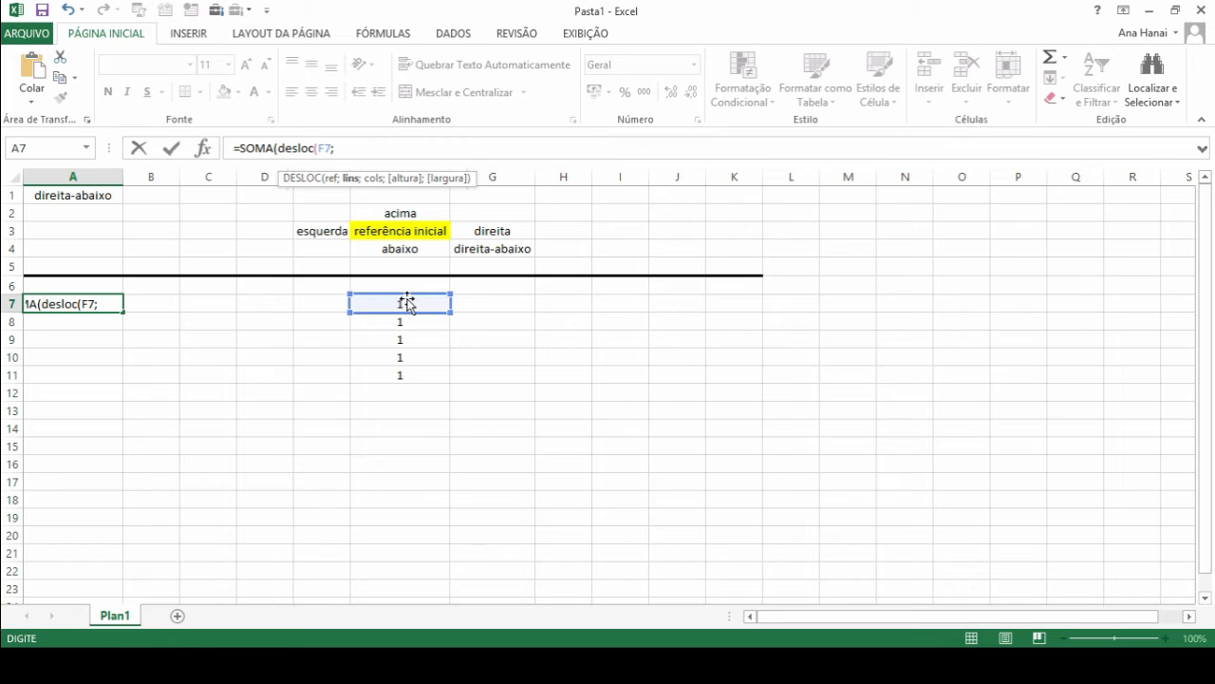
text(0;0)
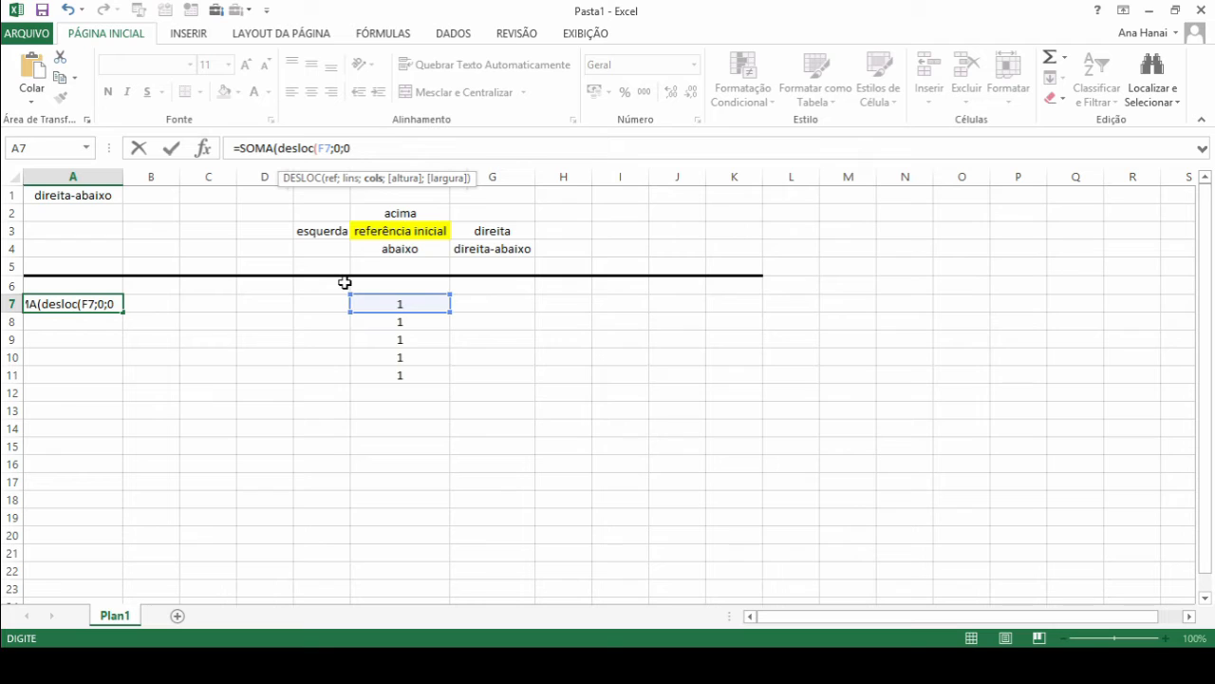
Give the DESLOC in A7's formula a height of 5 and a width of 1, and close both functions.
text(;)
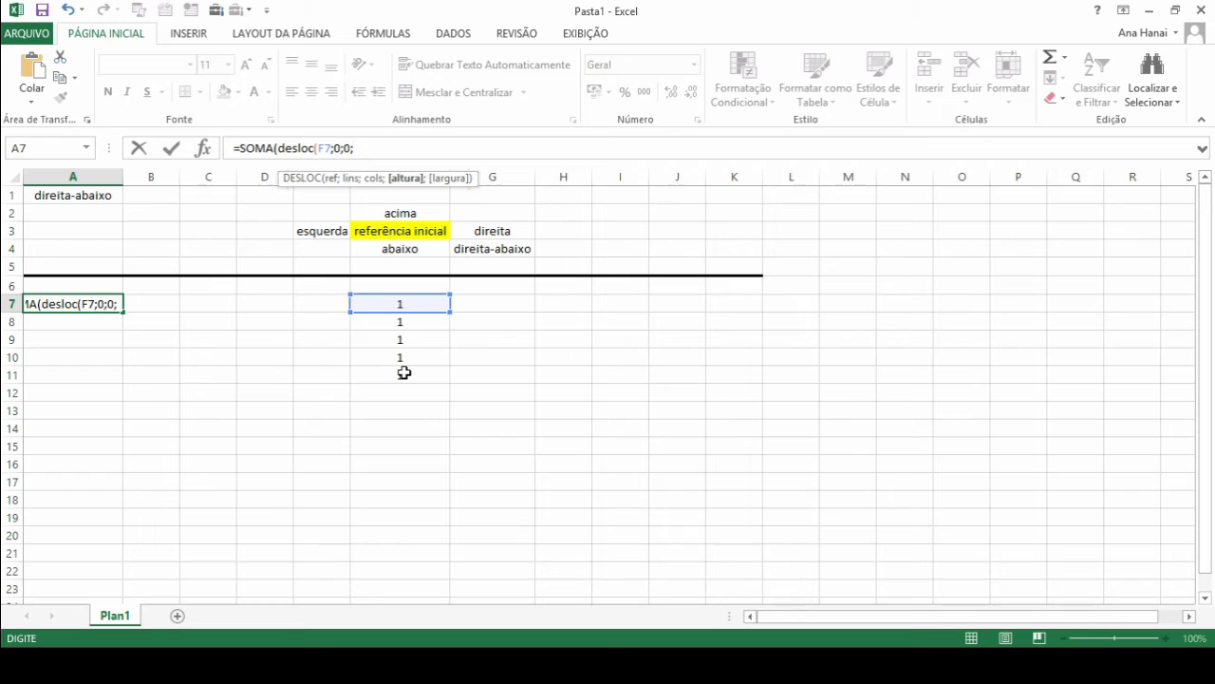
text(5)
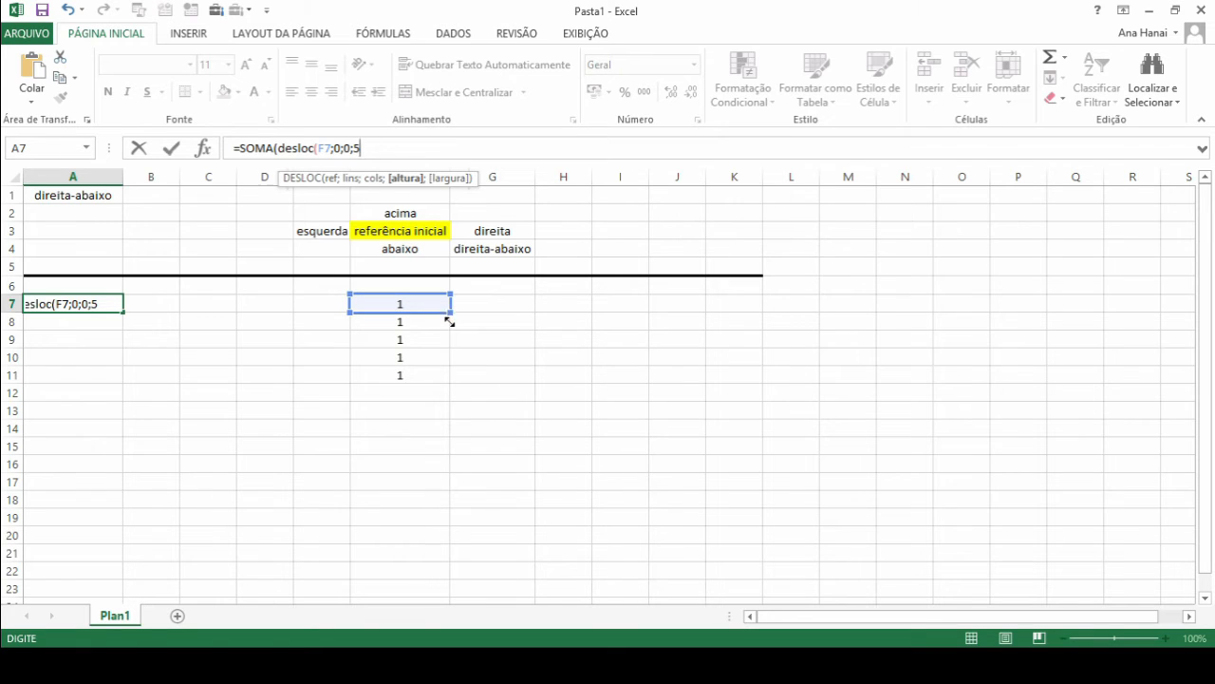
mouse_move(450, 322)
mouse_down()
mouse_move(445, 379)
mouse_move(442, 314)
mouse_up()
text(;)
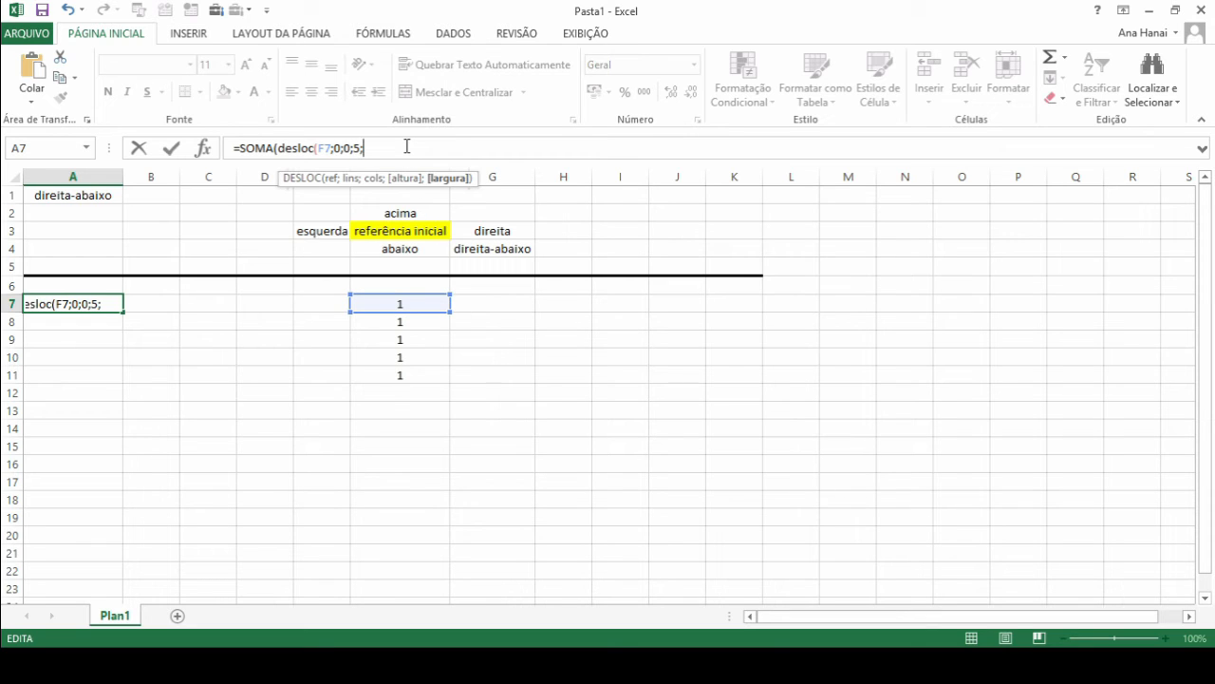
text(1)
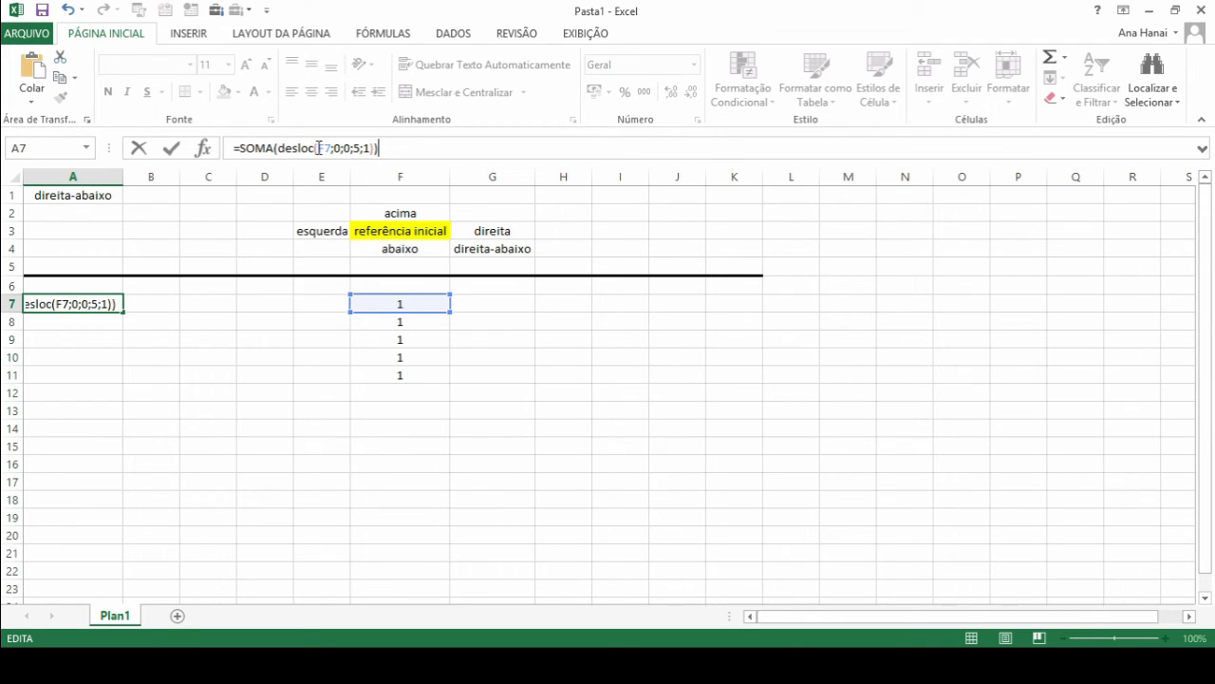
Review the DESLOC reference, offset, height and width arguments, then enter the formula in A7.
double_click(324, 148)
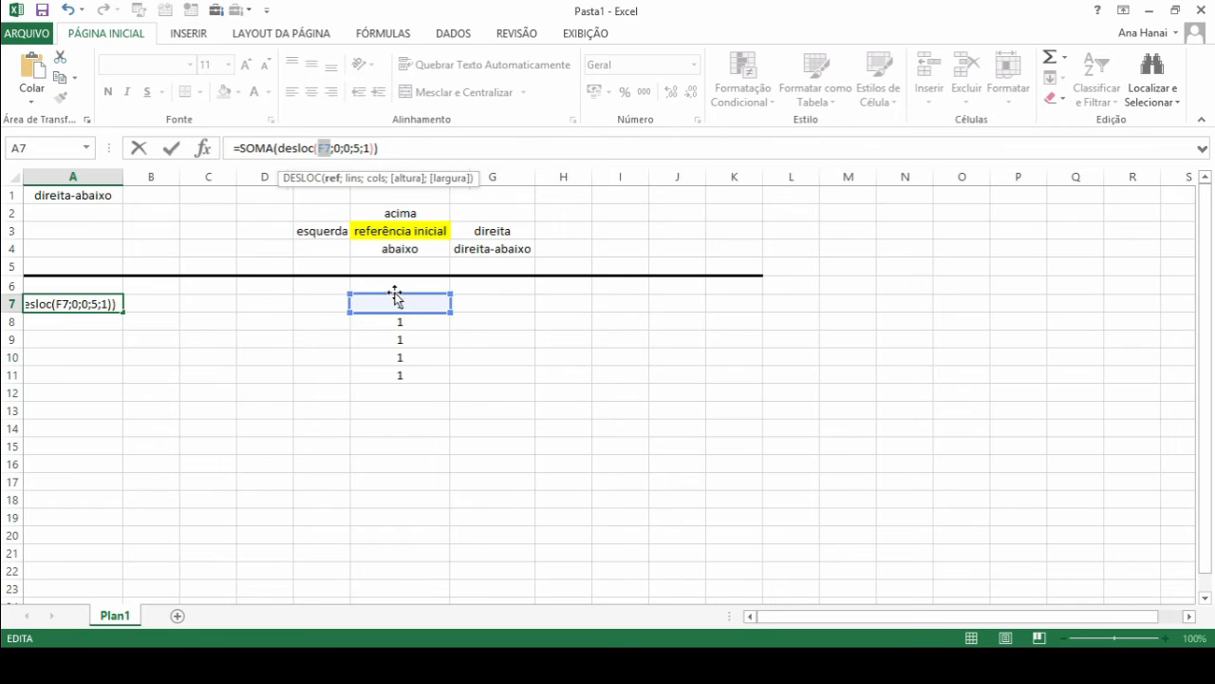
click(335, 149)
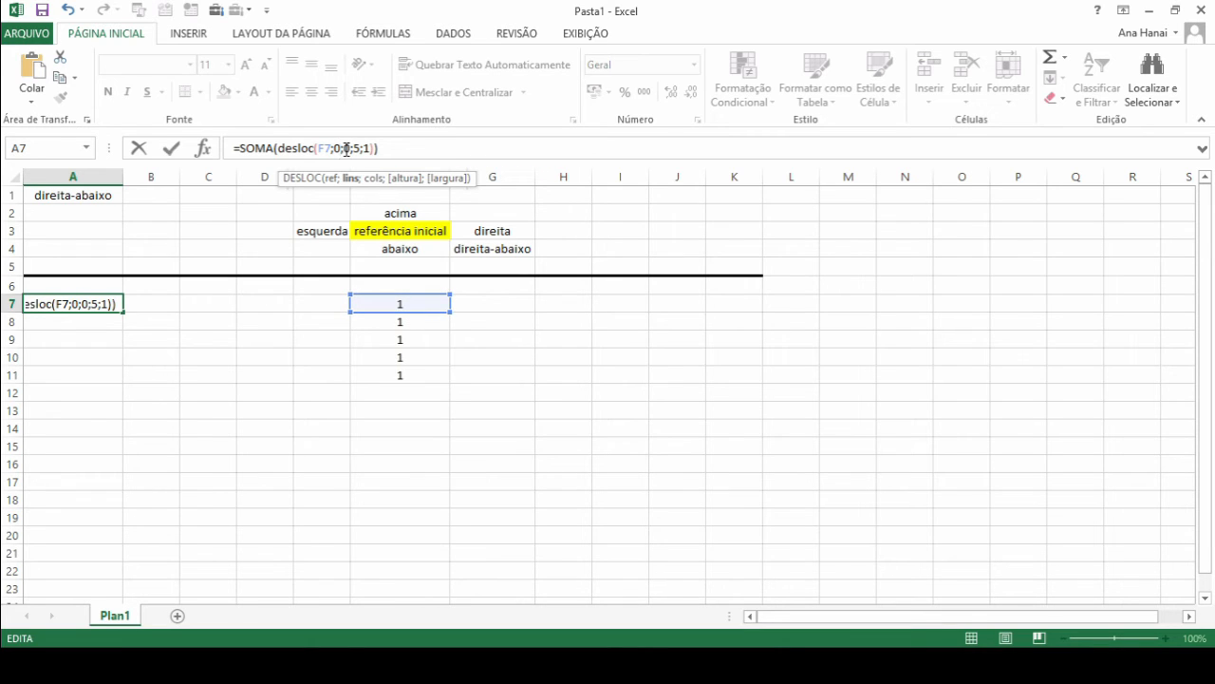
text(0;)
click(354, 147)
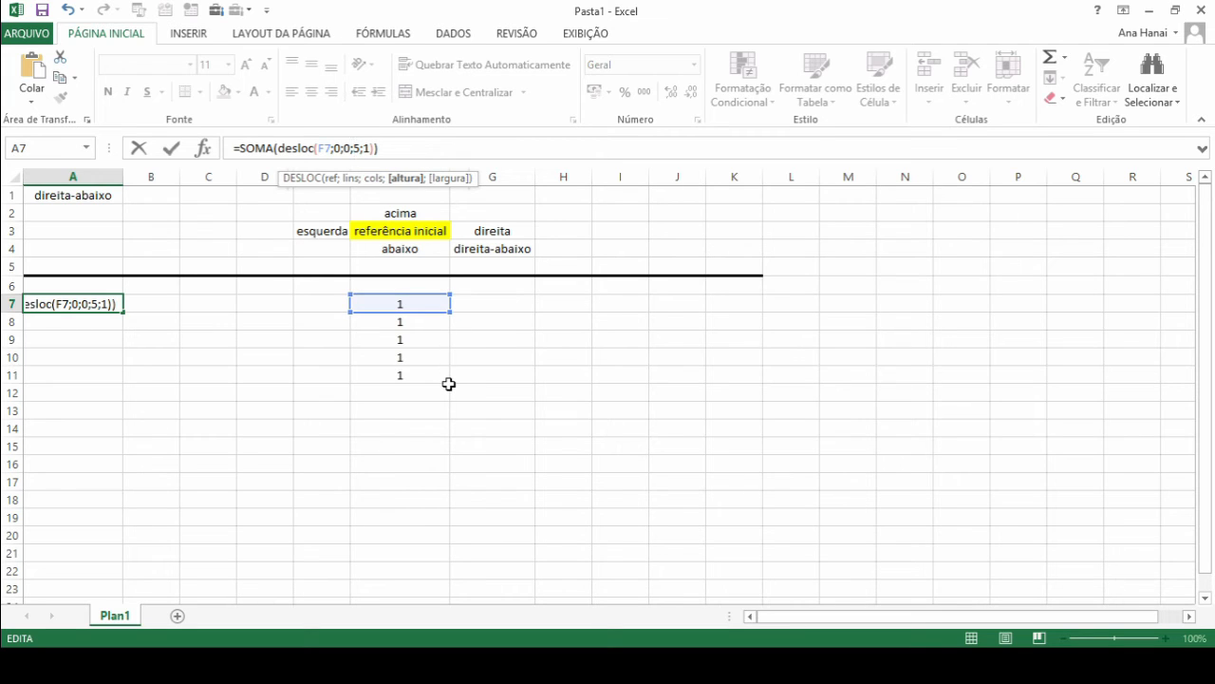
click(366, 147)
click(390, 149)
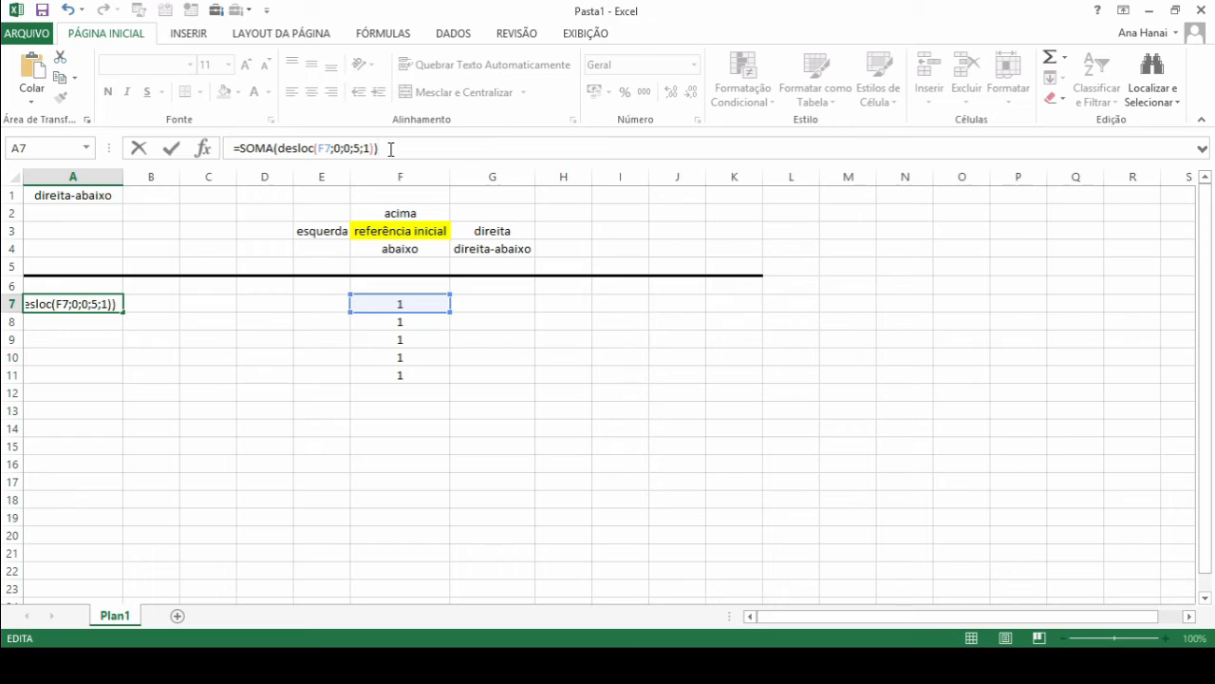
key(Return)
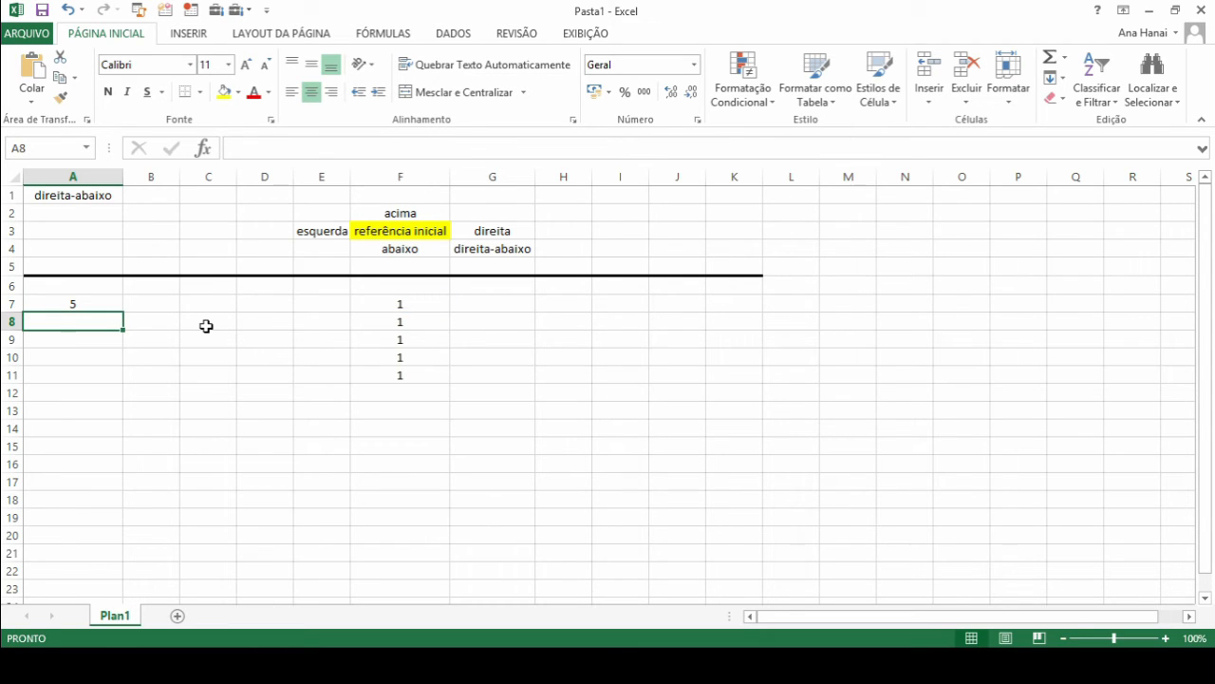
Inspect A7's formula alongside its starting reference cell F7, leaving the formula as it is.
click(101, 304)
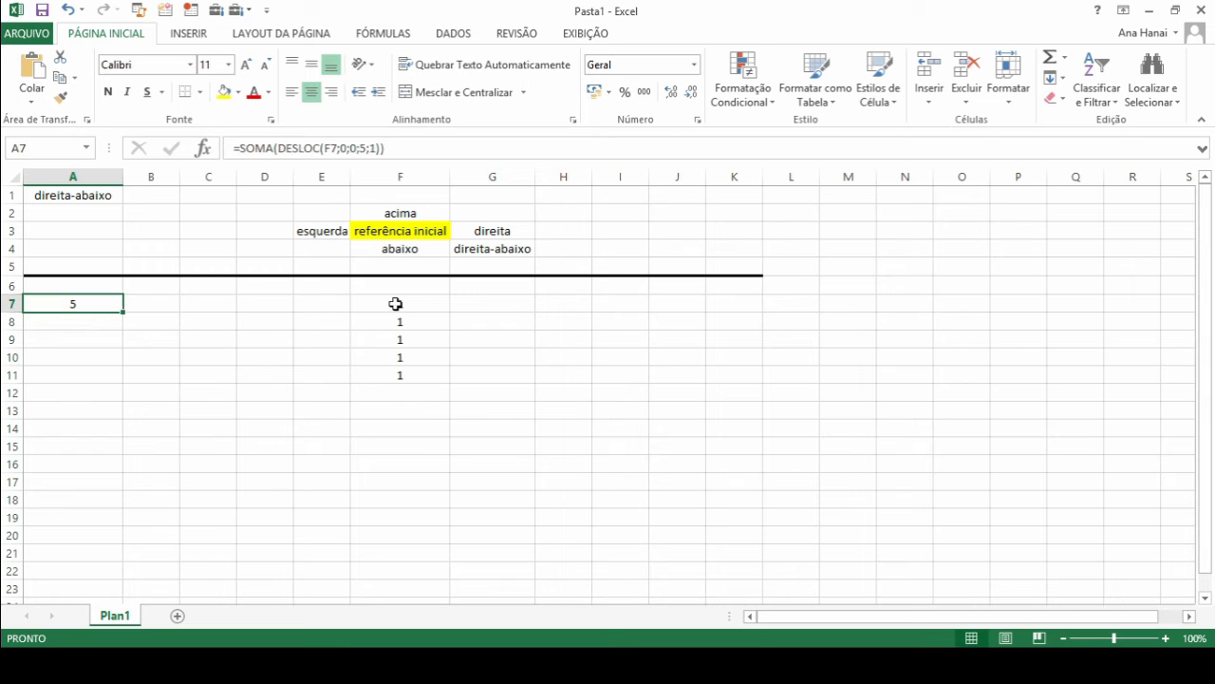
click(426, 304)
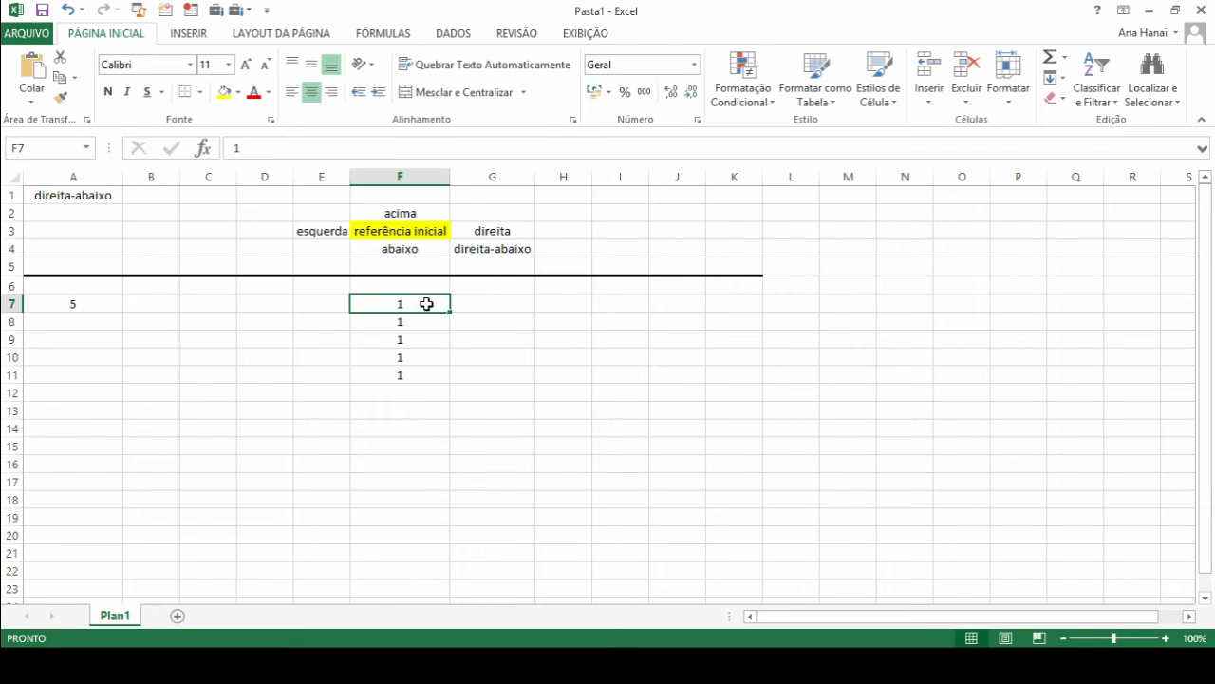
click(56, 301)
click(326, 149)
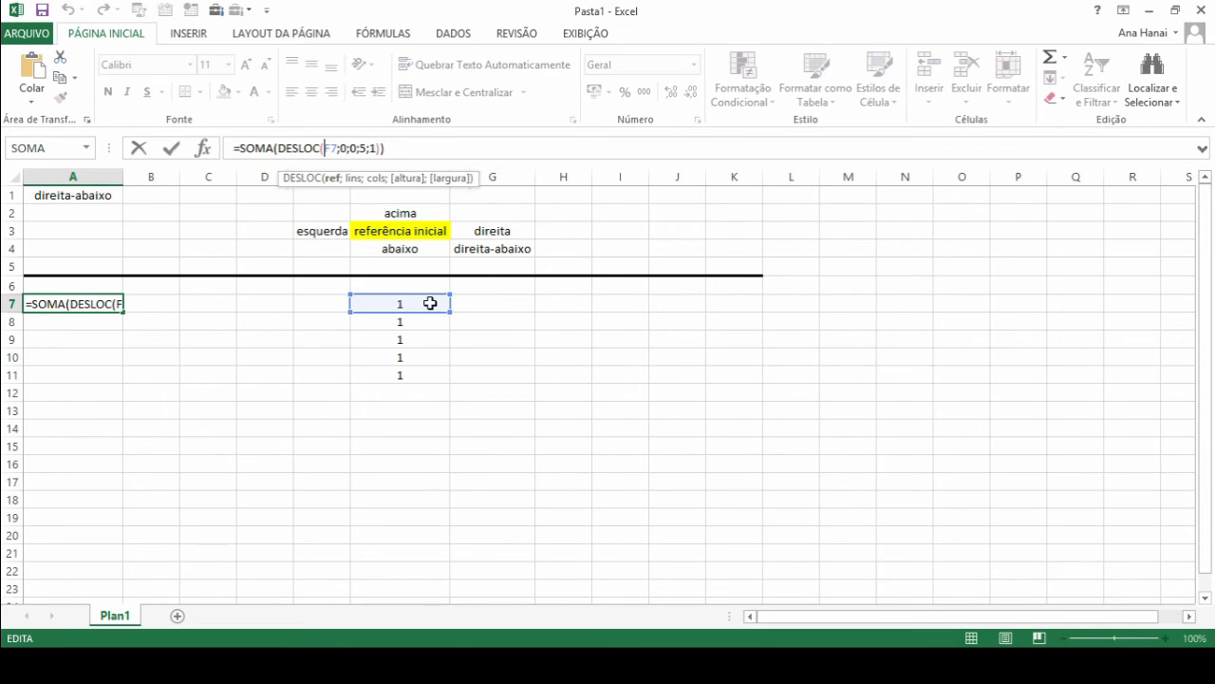
mouse_move(448, 311)
mouse_down()
mouse_move(450, 377)
mouse_move(447, 313)
mouse_up()
key(ctrl+Return)
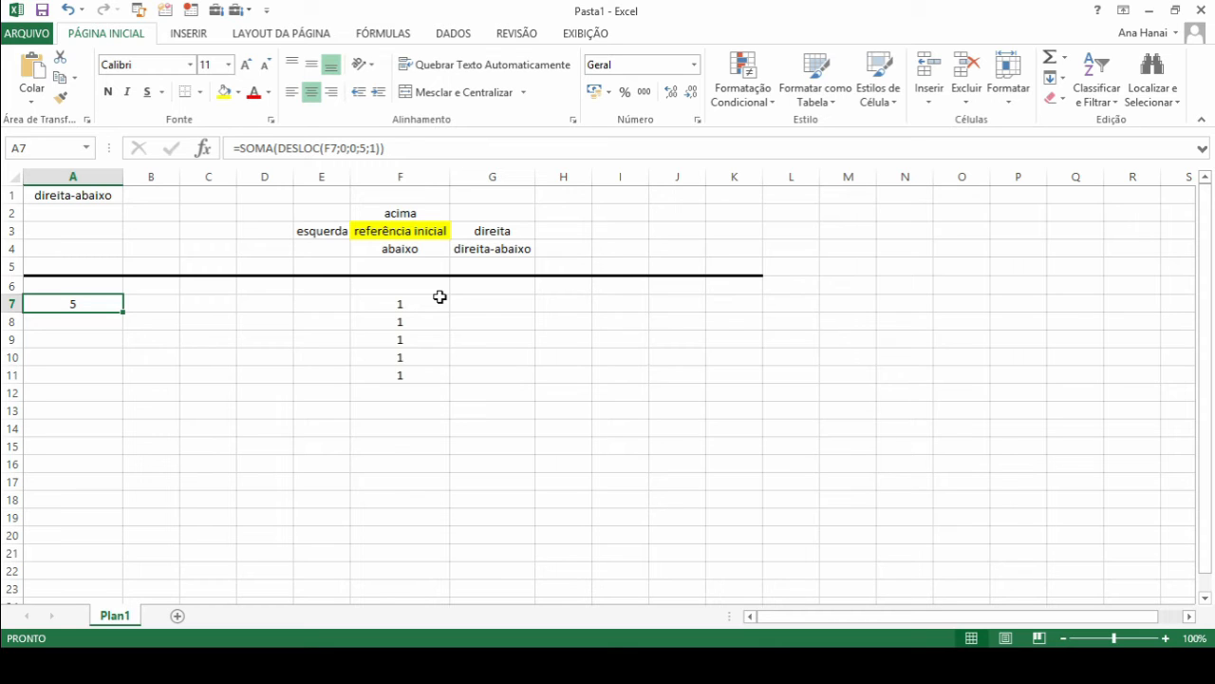
Fill G7:G11 with the value 1.
drag(483, 301, 489, 379)
text(1)
key(ctrl+Return)
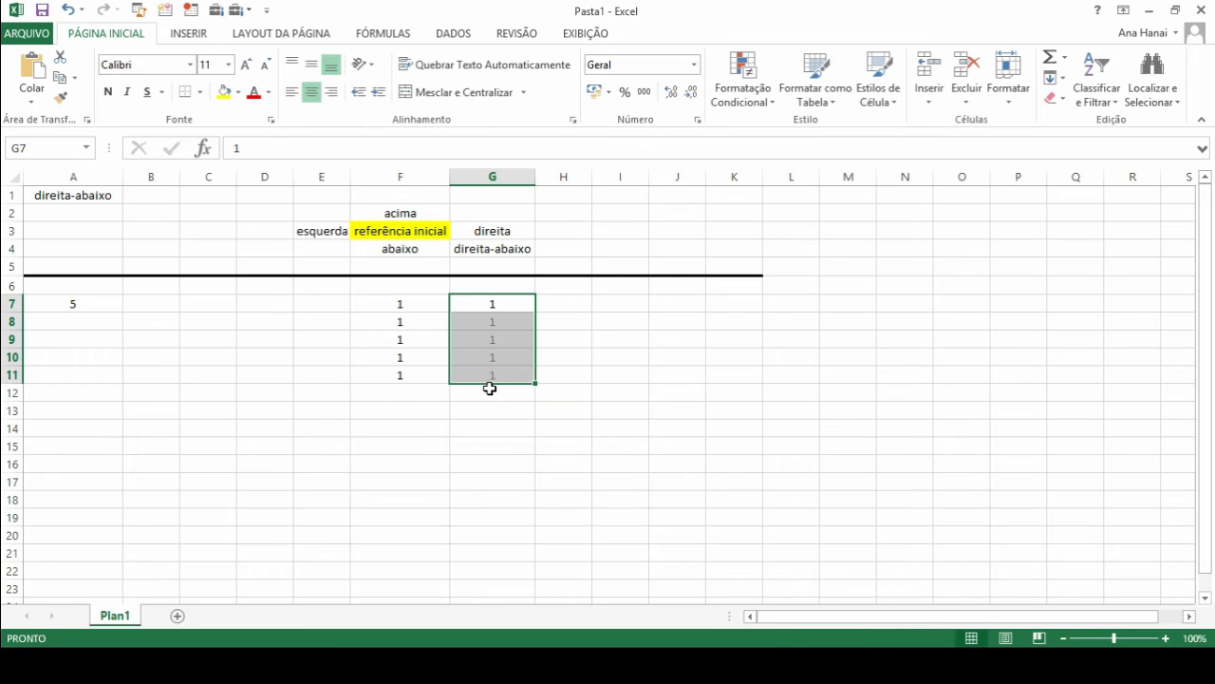
key(Left)
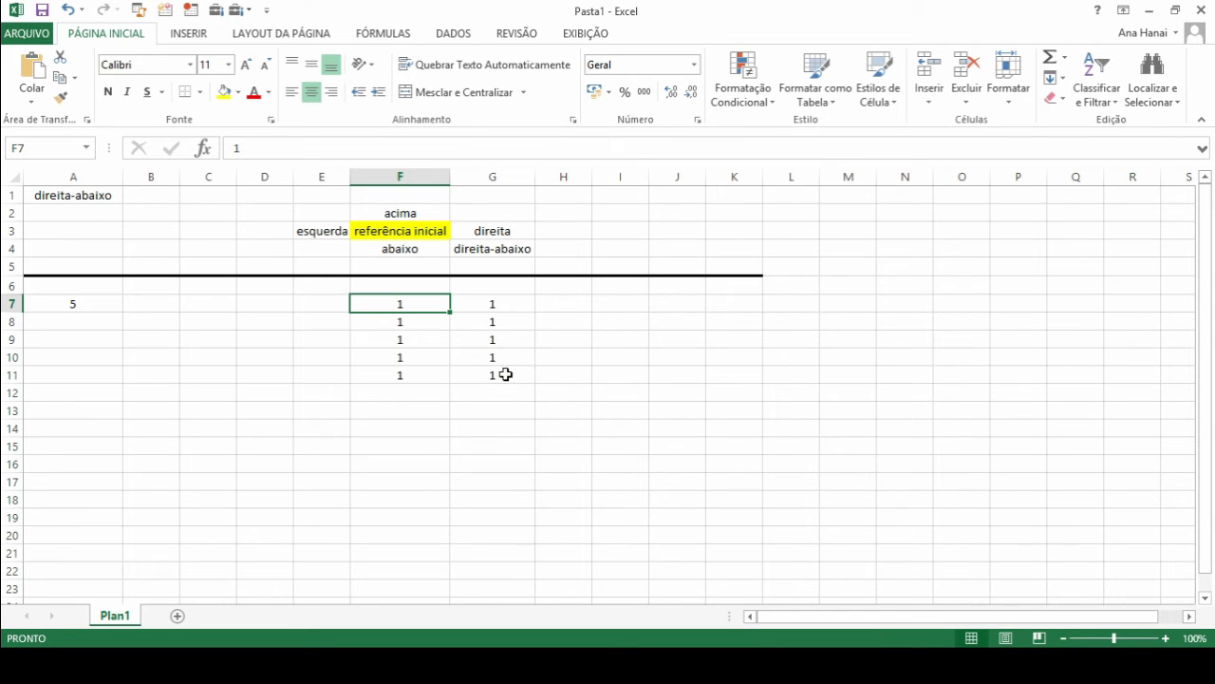
Set the DESLOC width in A7's formula to 2, check the offsets and height, and enter the formula.
click(85, 306)
click(355, 150)
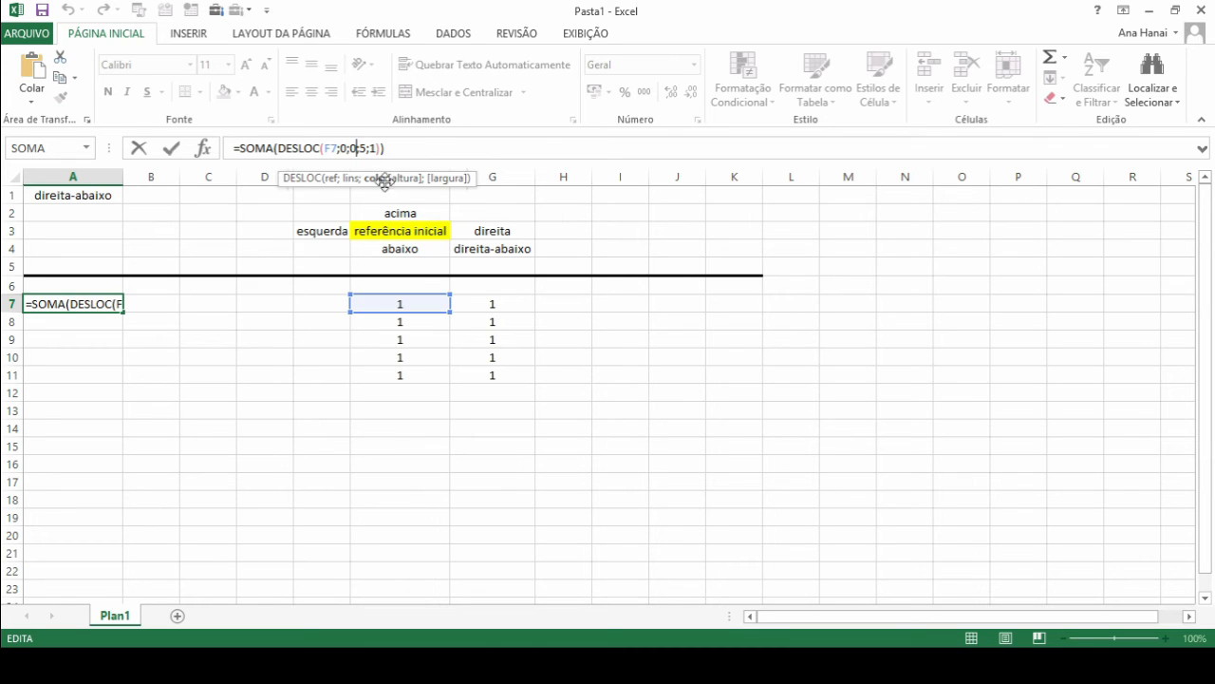
click(379, 149)
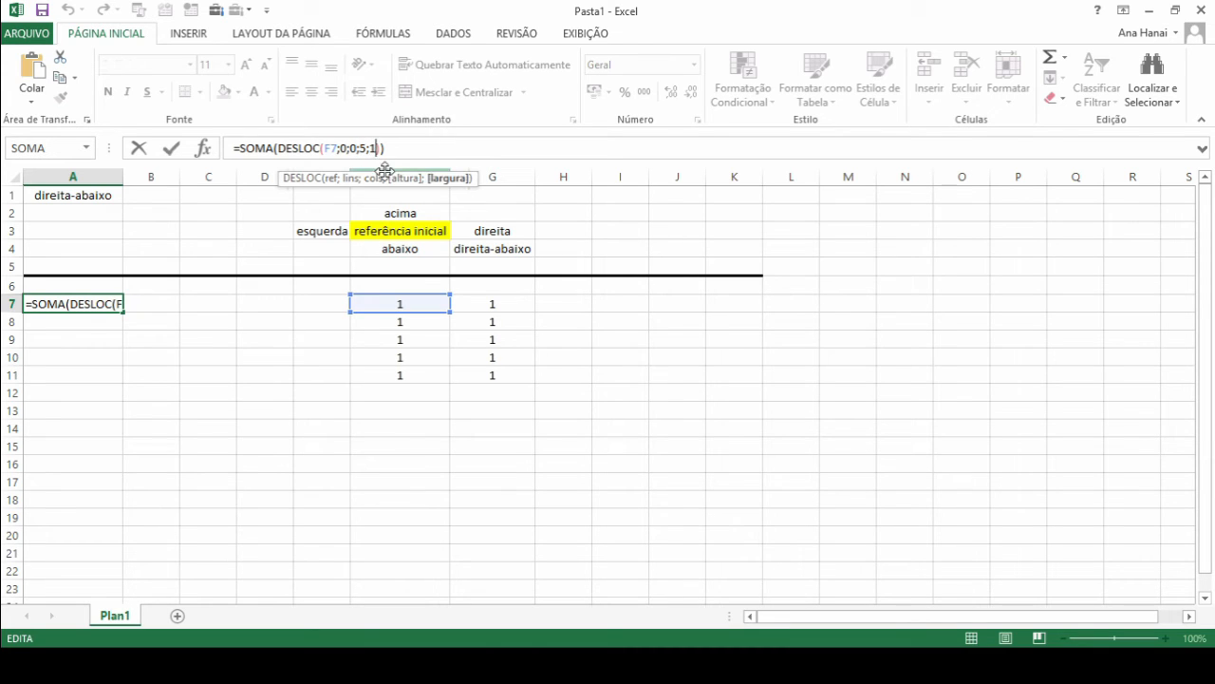
key(shift+Left)
text(2)
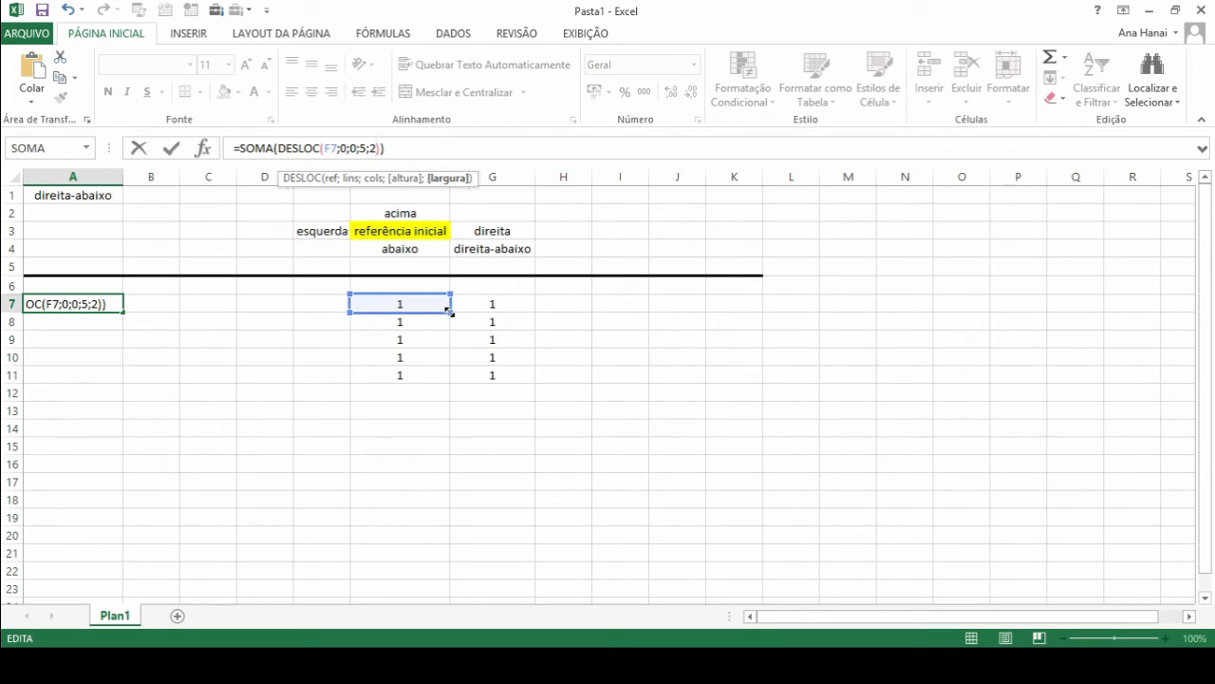
mouse_move(340, 150)
mouse_down()
mouse_move(360, 150)
mouse_move(345, 150)
mouse_up()
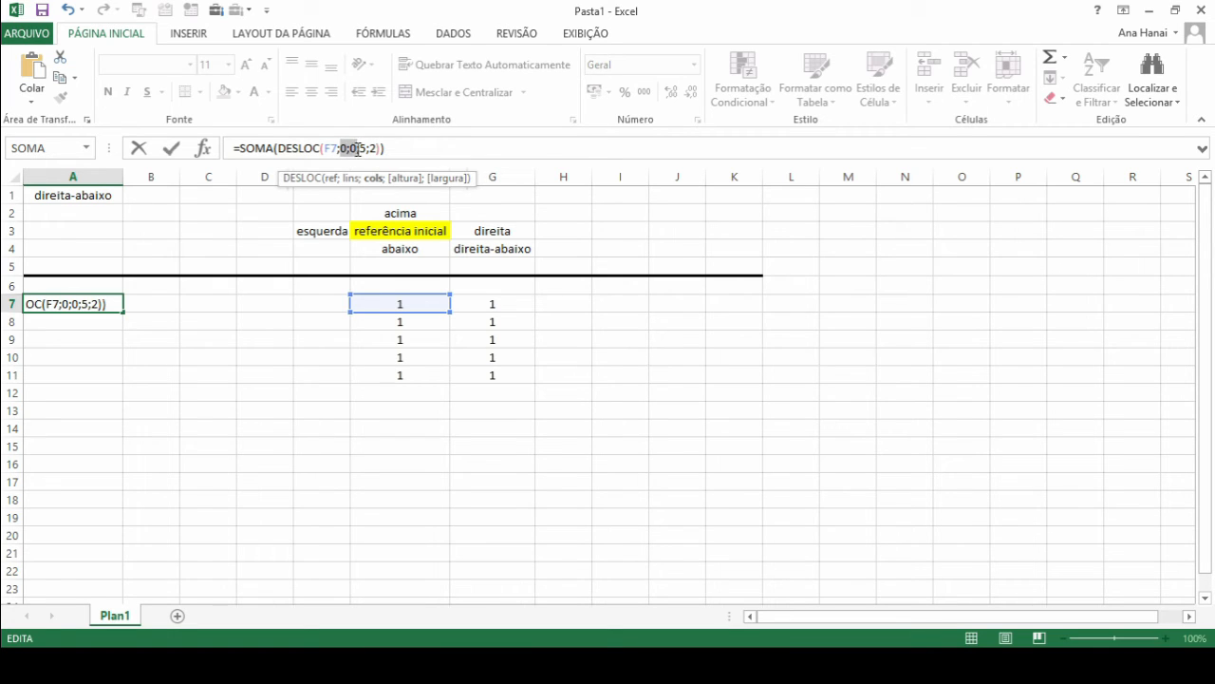
click(359, 149)
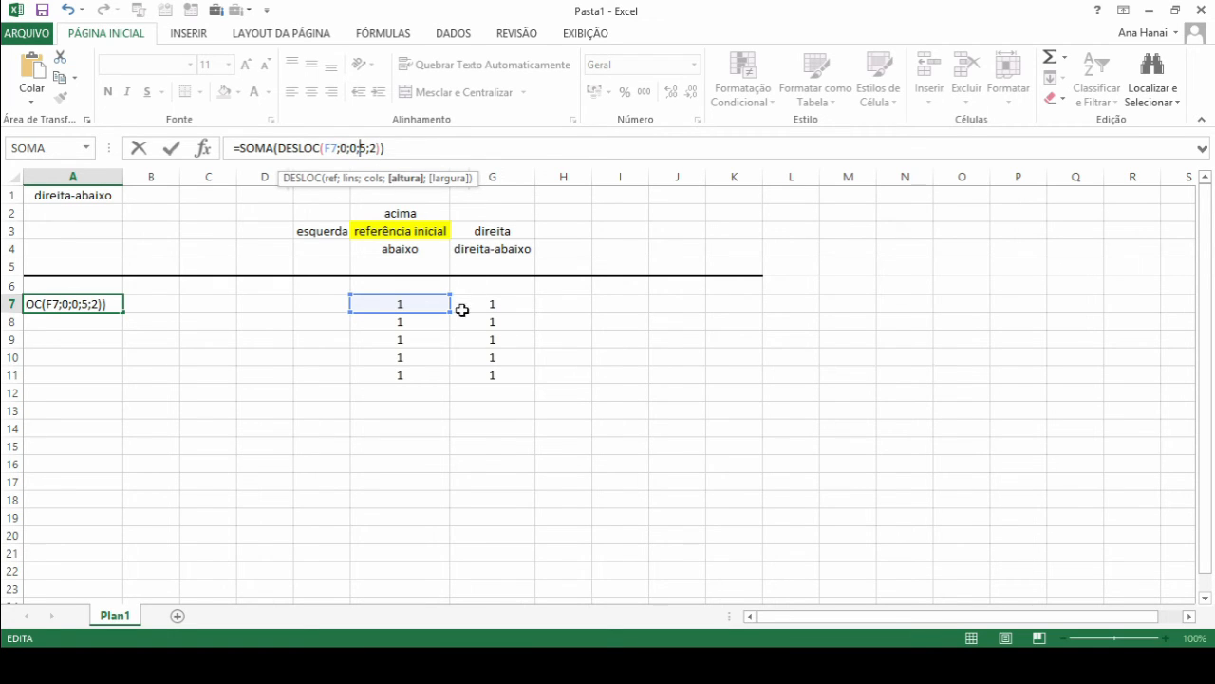
drag(450, 310, 442, 285)
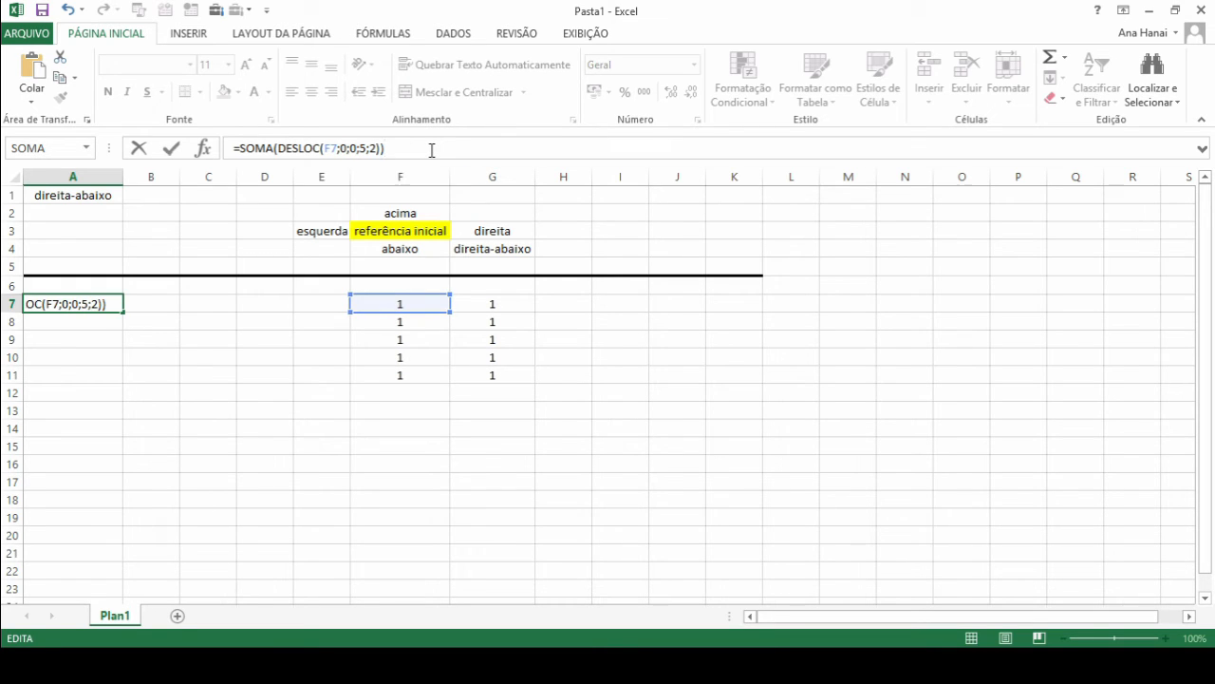
key(Return)
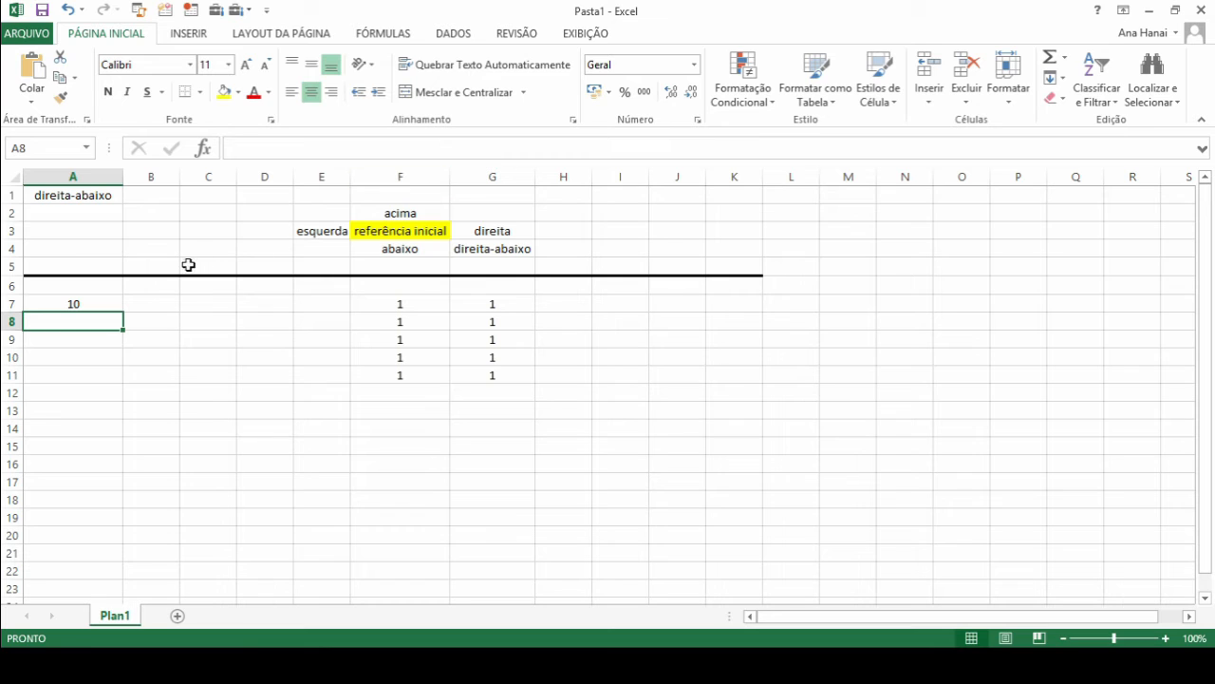
Examine the updated SOMA and DESLOC formula in A7 without changing it.
click(109, 305)
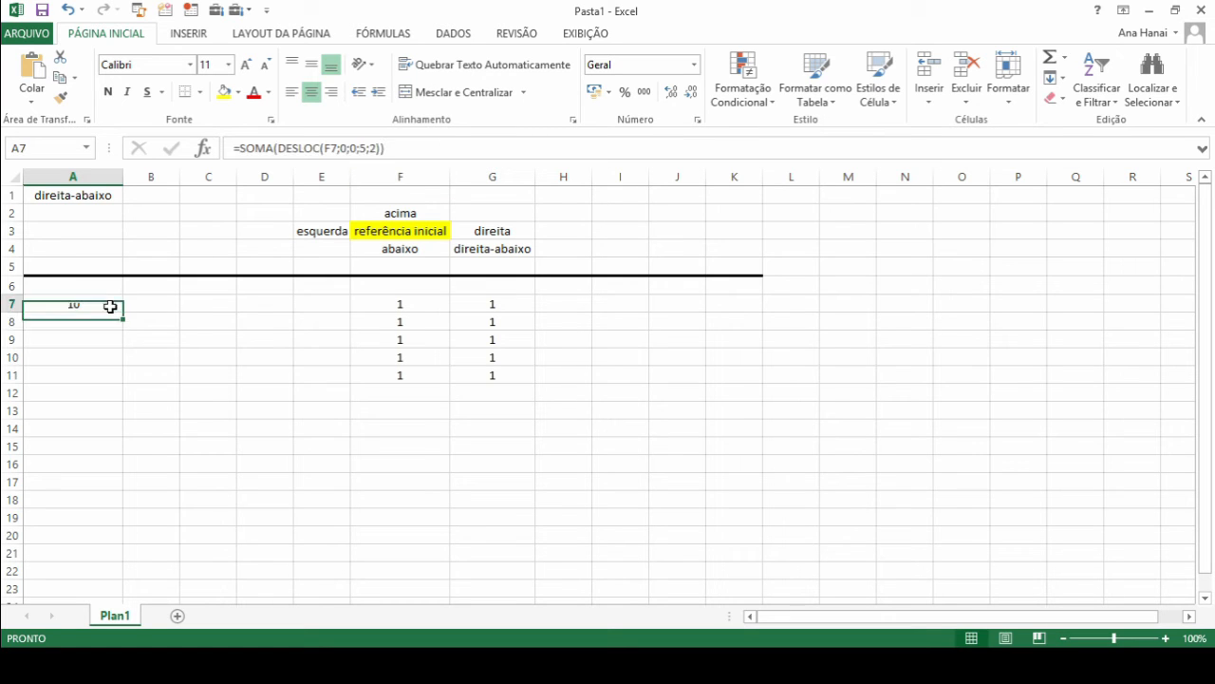
click(455, 150)
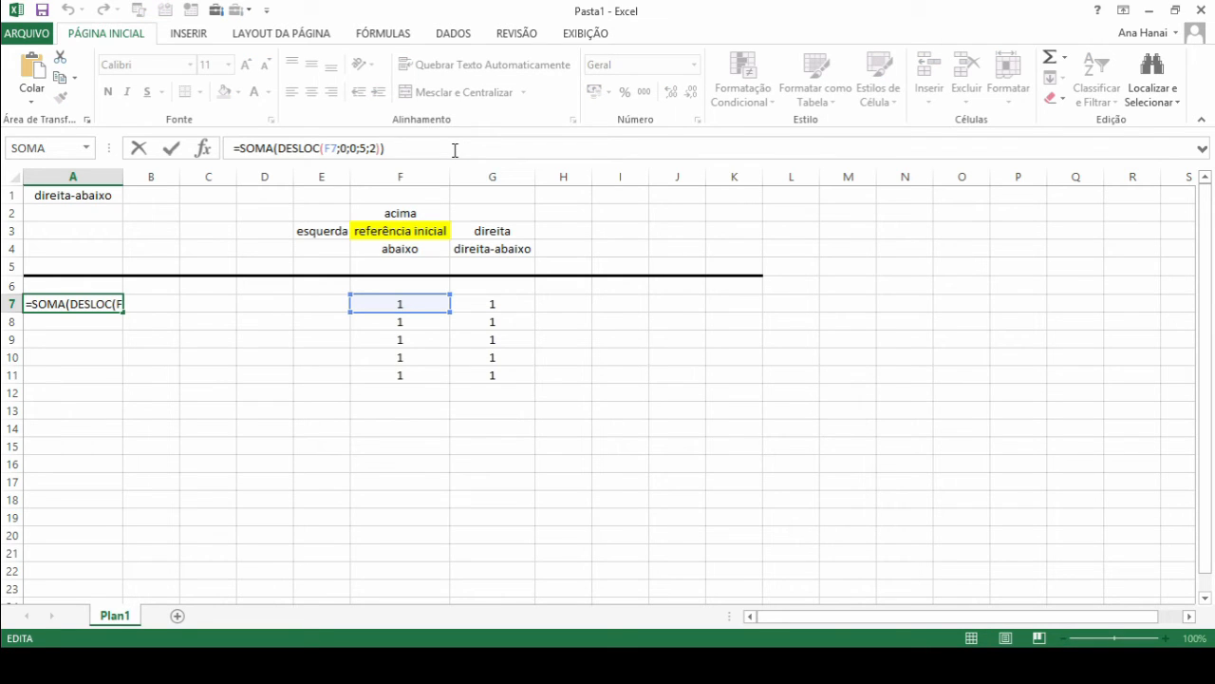
key(Escape)
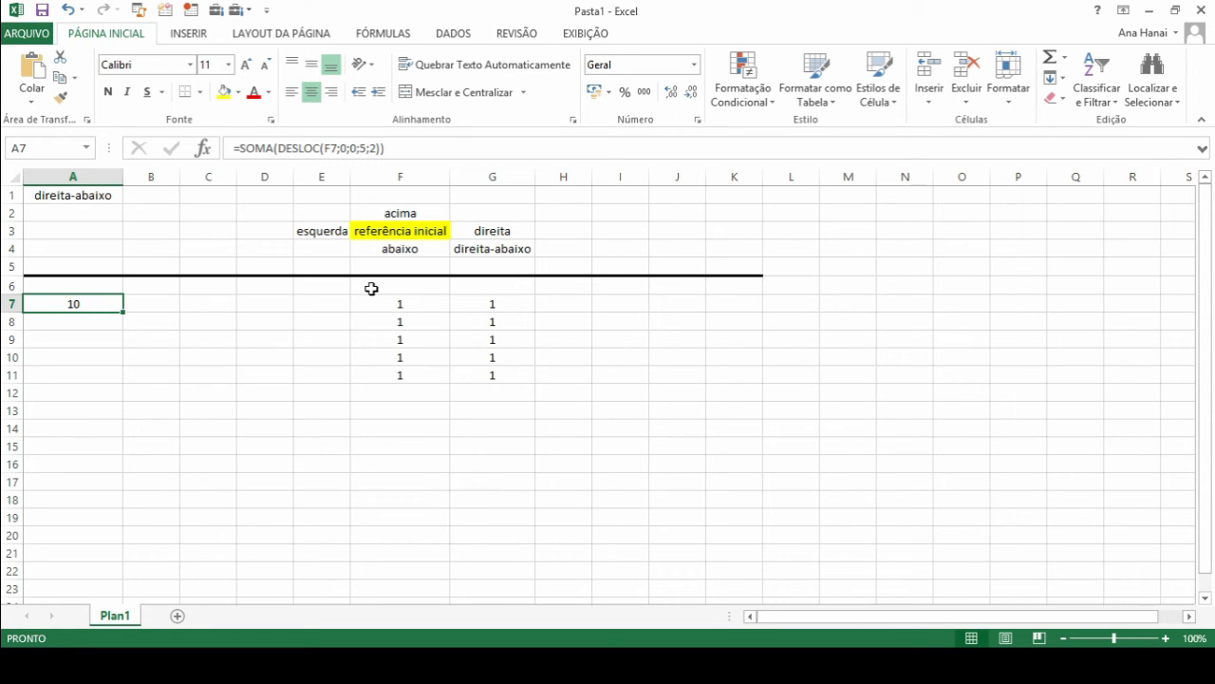
Apply a light gold fill to the block F8:G10.
drag(418, 339, 469, 340)
click(423, 339)
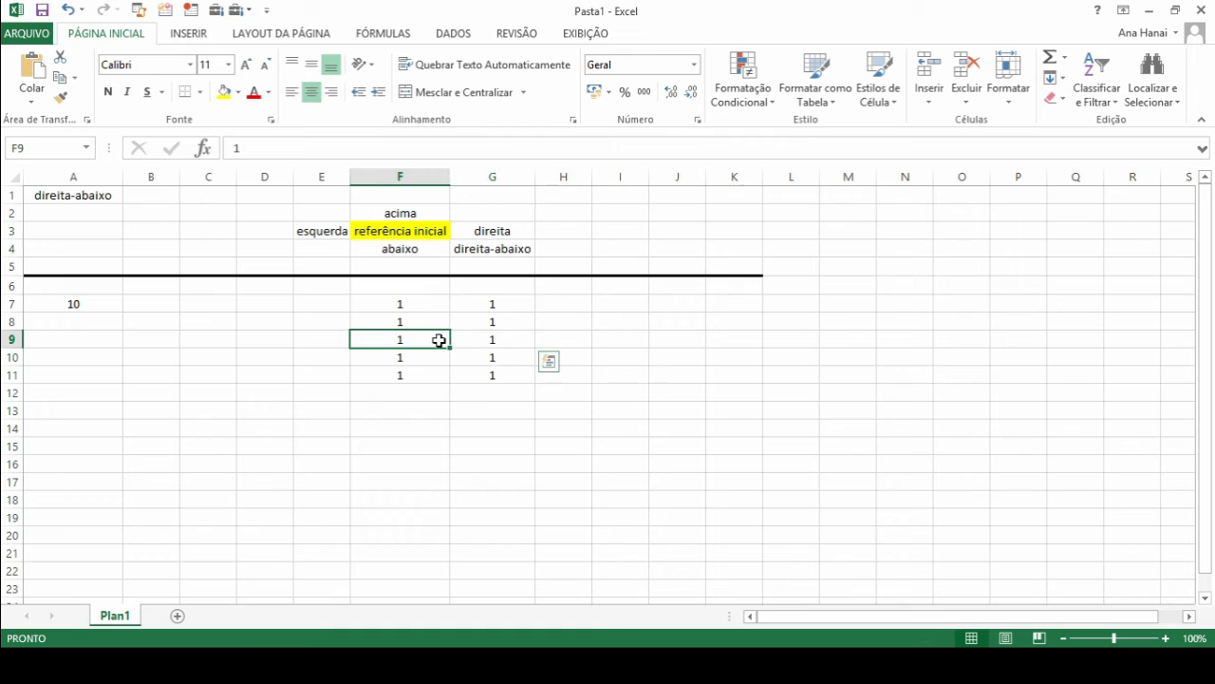
drag(422, 323, 481, 352)
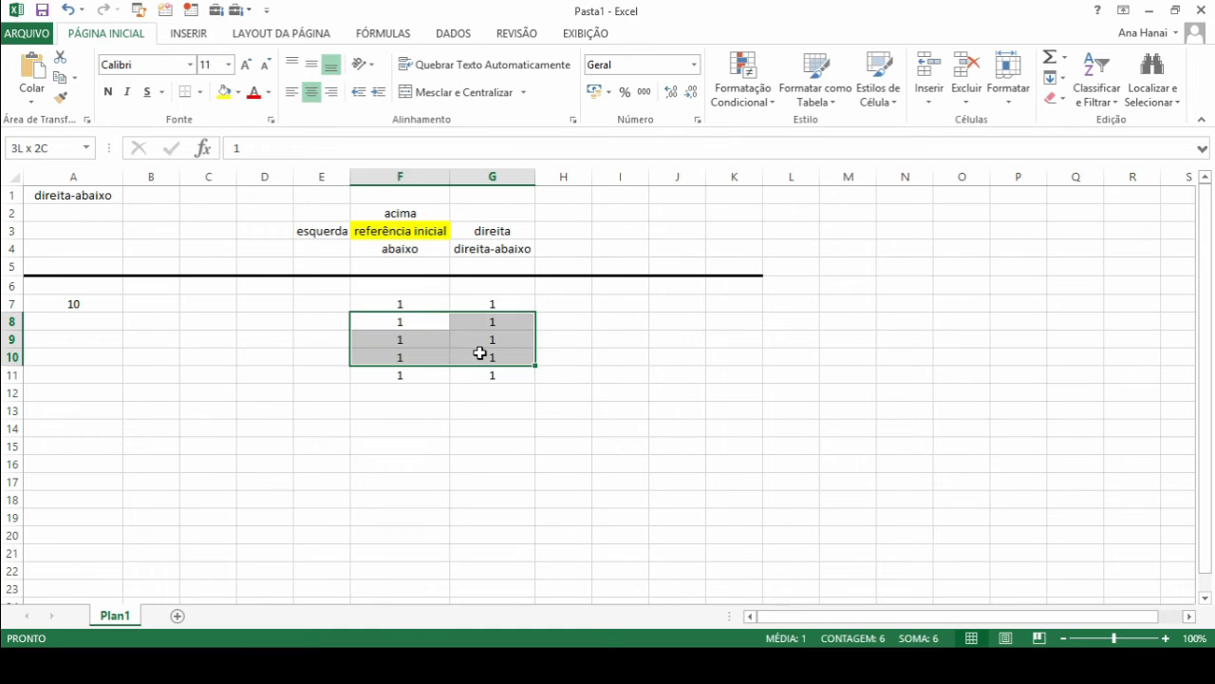
click(239, 93)
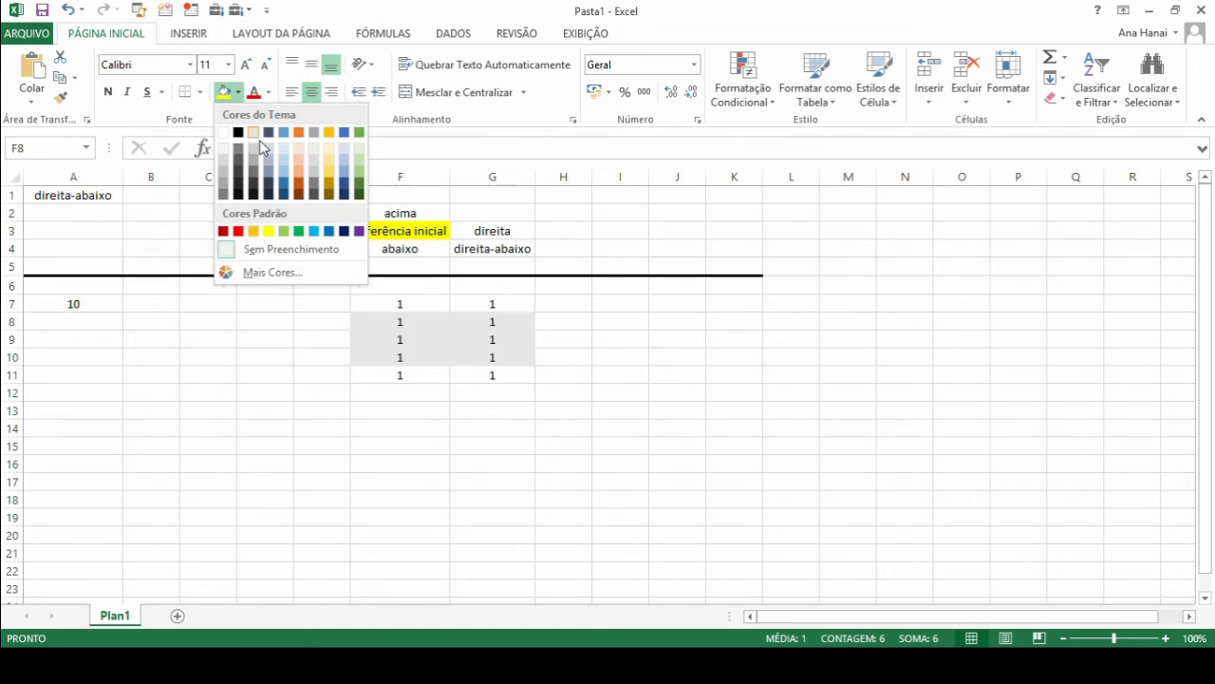
click(333, 178)
Replace all the values in the gold block F8:G10 with 5.
drag(407, 320, 479, 354)
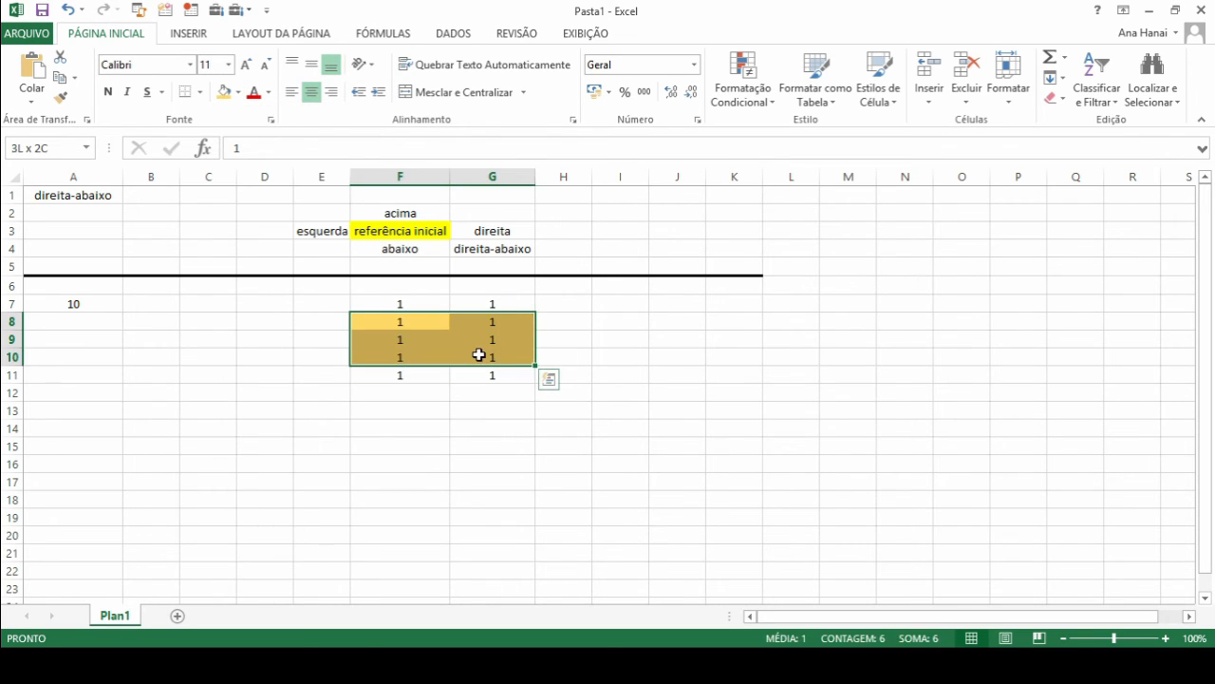
click(405, 325)
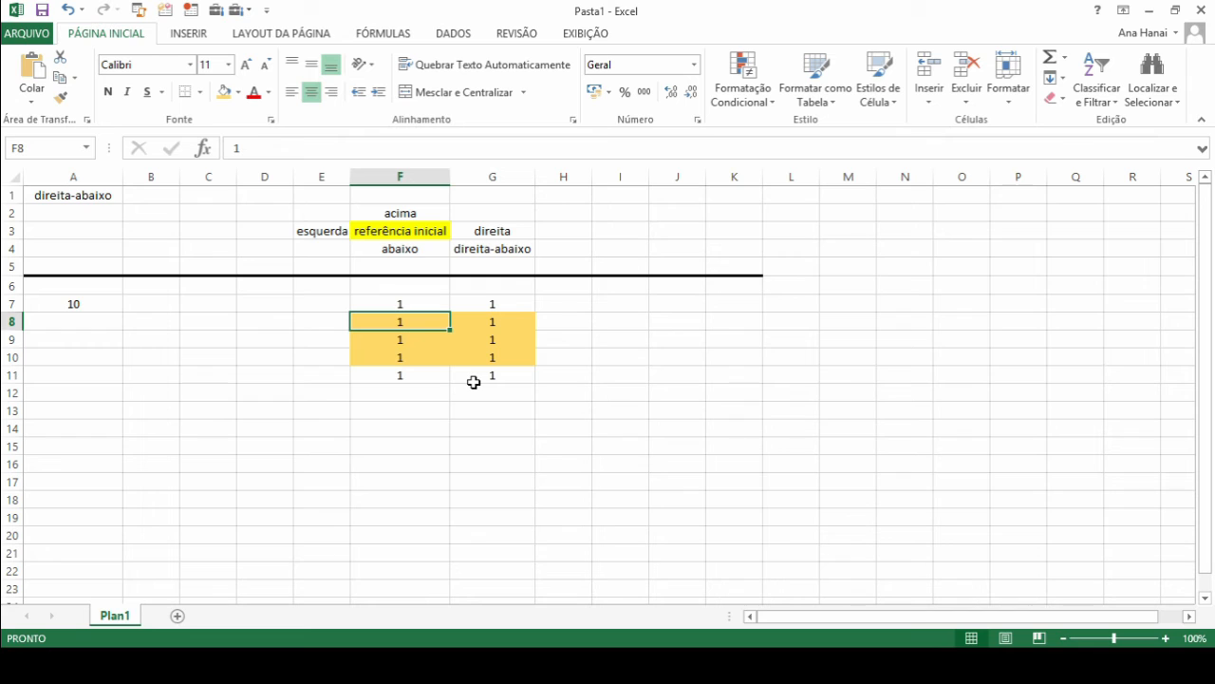
key(Right)
key(Left)
key(shift+Right)
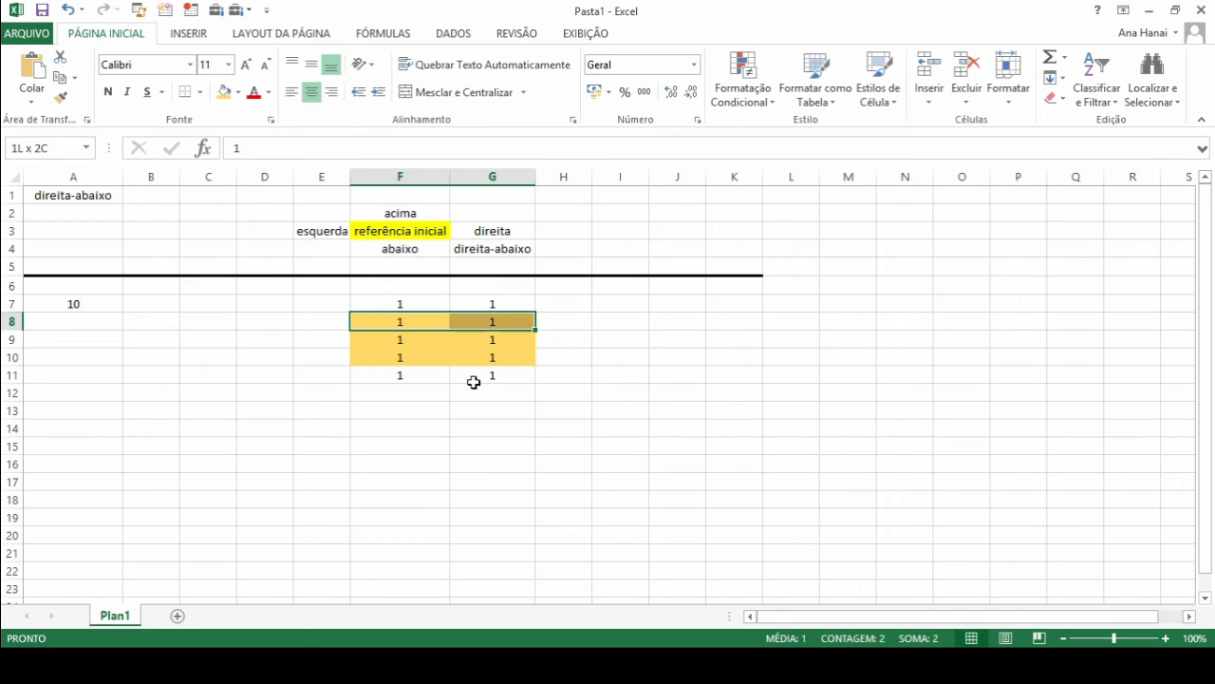
key(shift+Down)
key(shift+Down)
text(5)
key(ctrl+Return)
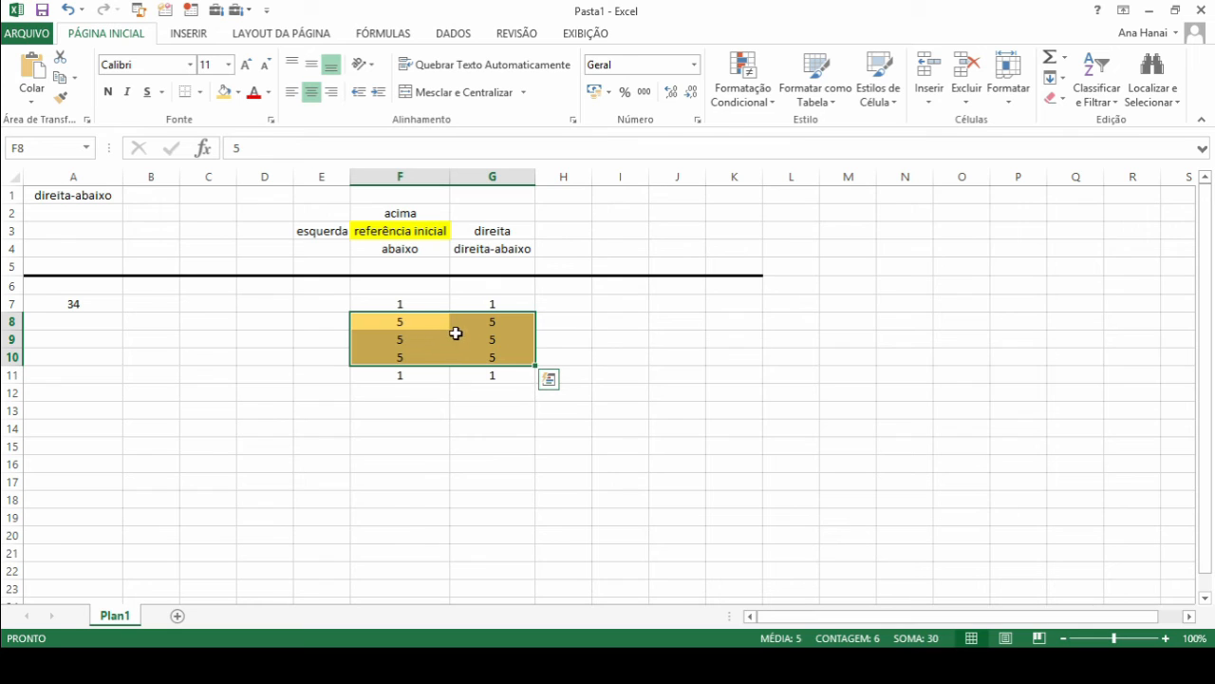
Fill the reference cell F7 with standard yellow.
click(94, 302)
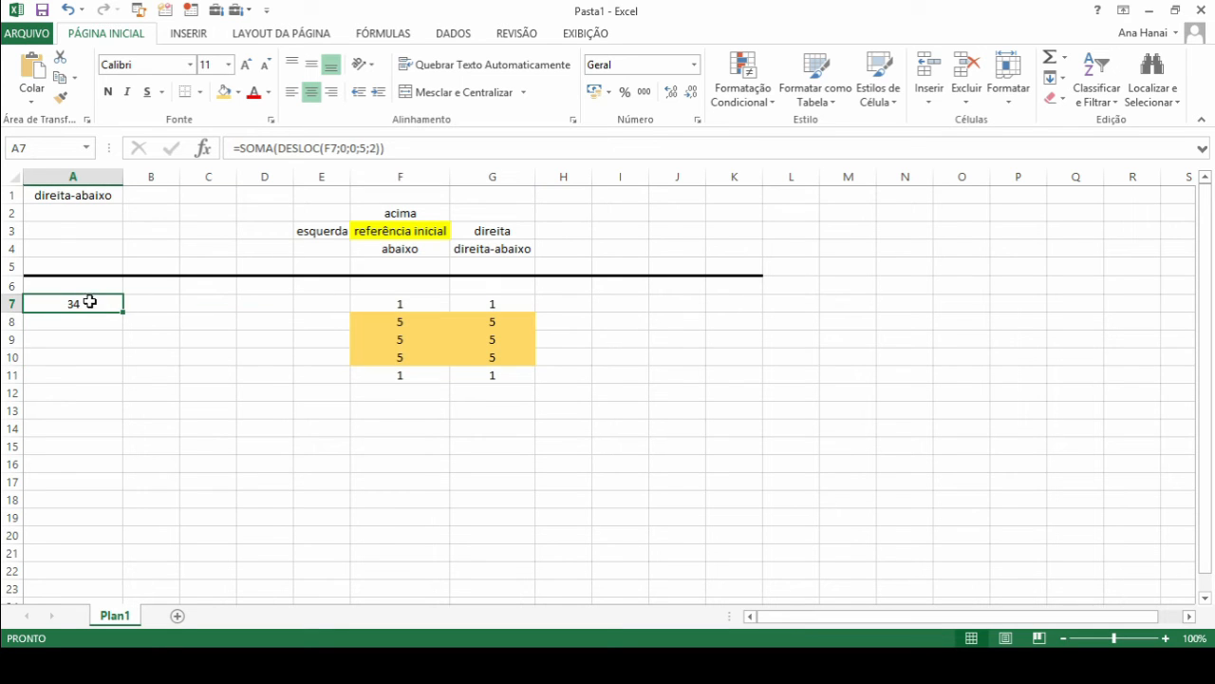
click(395, 304)
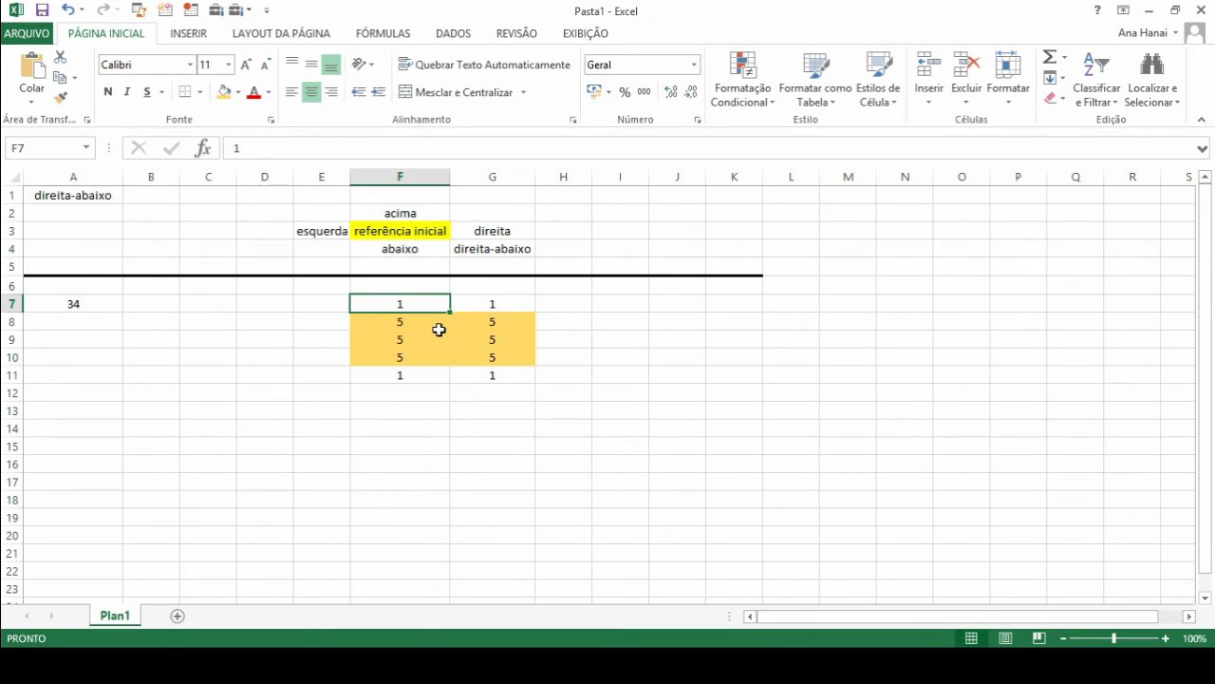
click(238, 92)
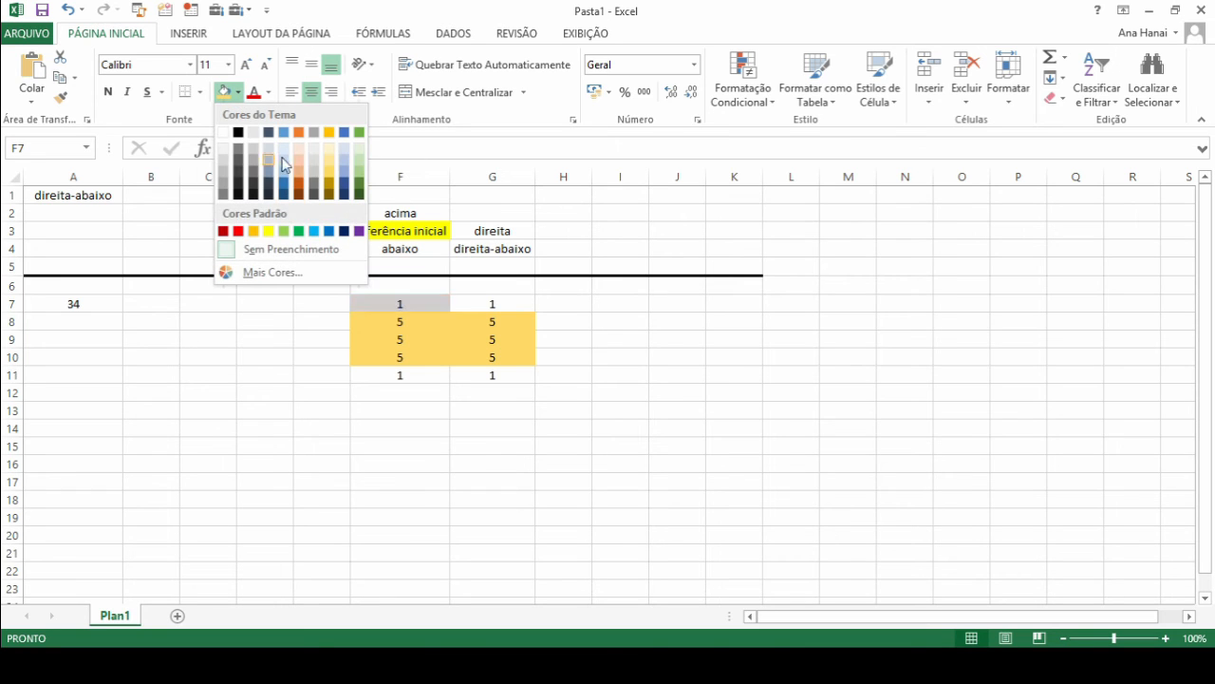
click(269, 232)
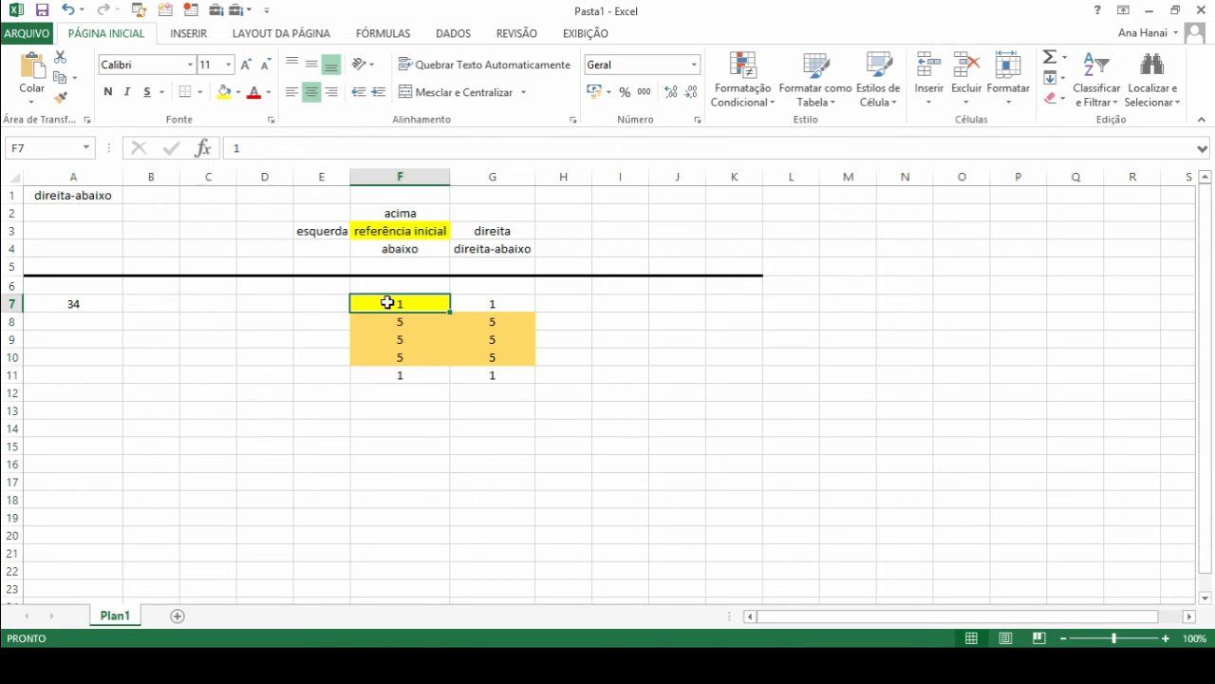
click(401, 237)
click(414, 302)
Start replacing A7's formula with a SOMA containing a nested DESLOC that uses F7 as its reference.
click(76, 302)
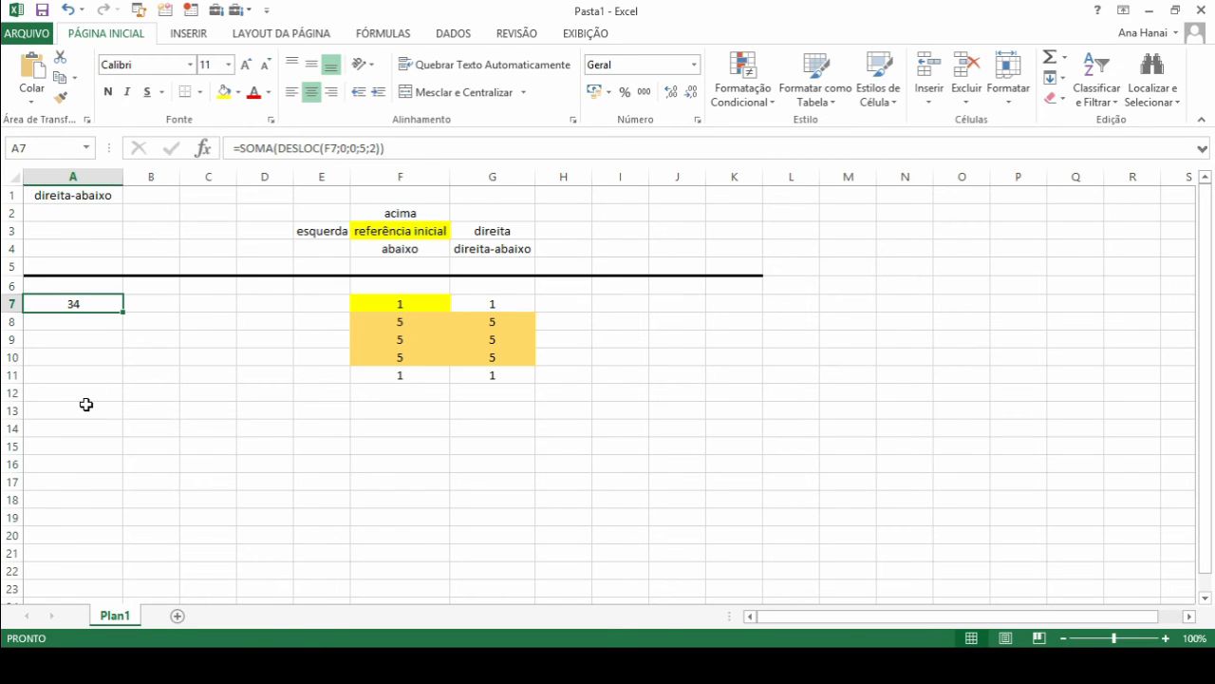
text(=soma()
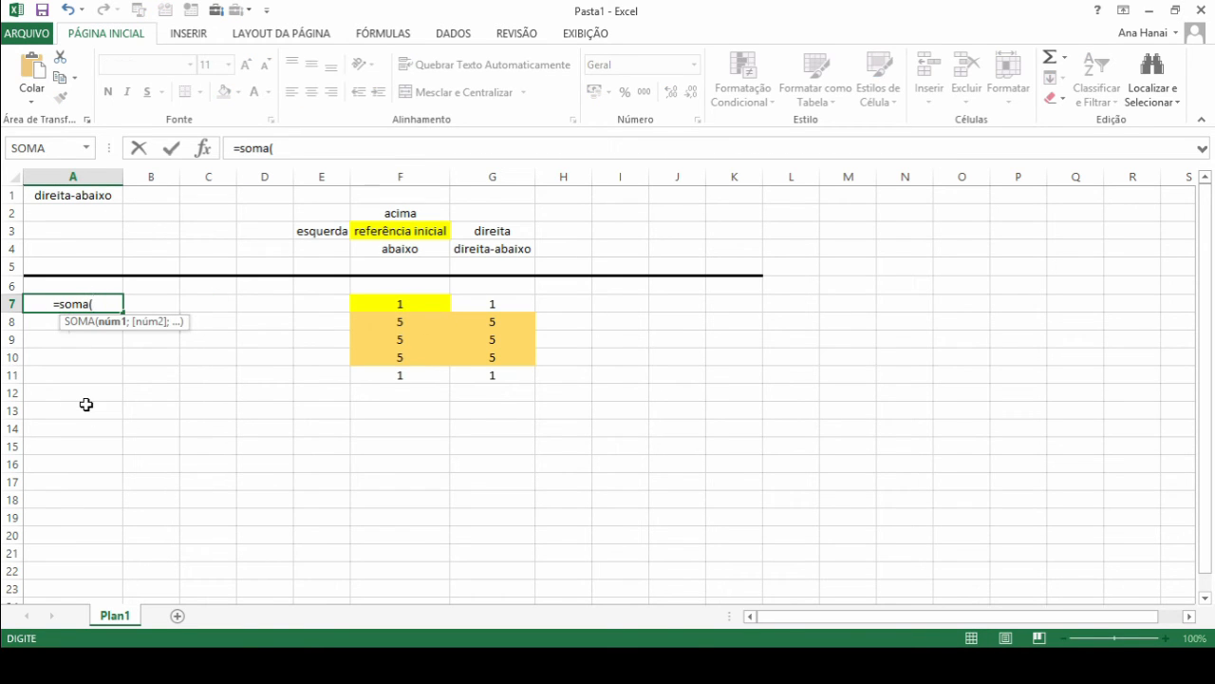
text(d)
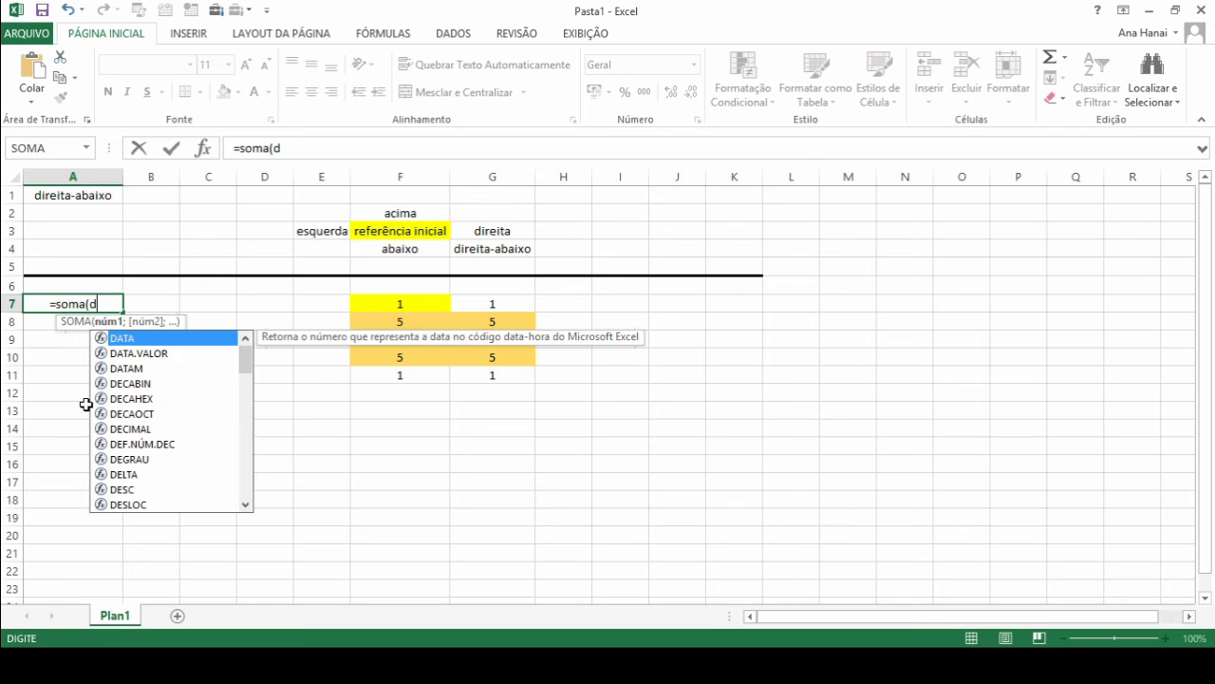
text(esloc()
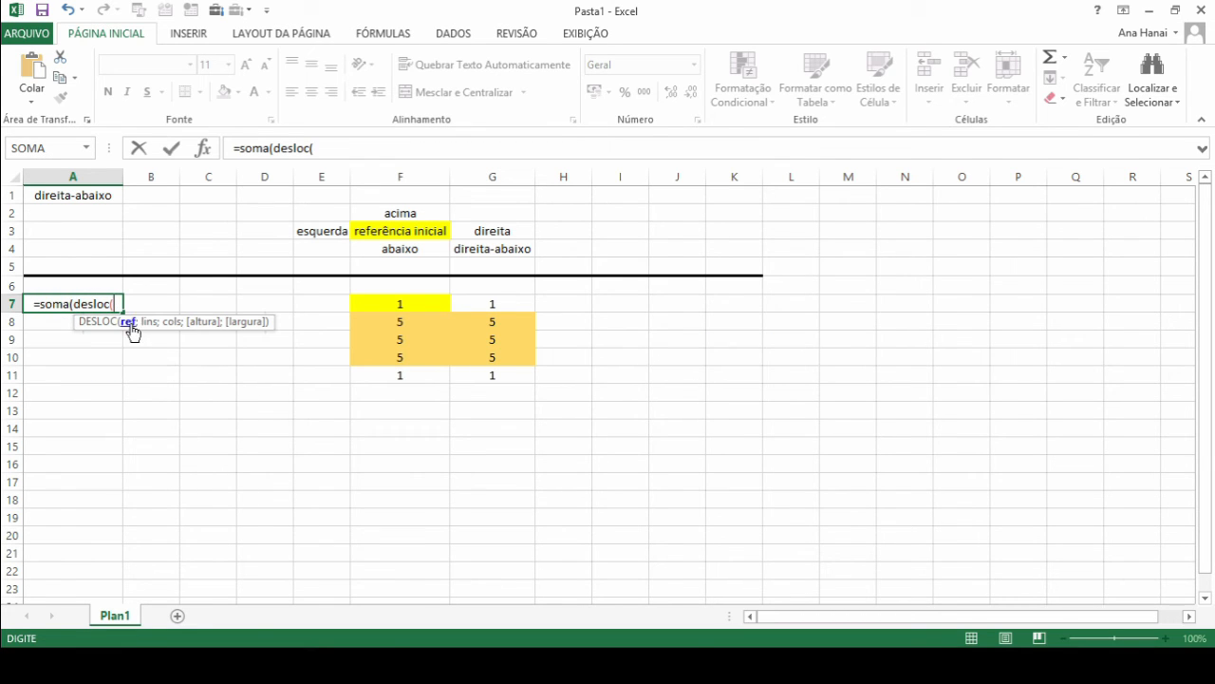
click(417, 302)
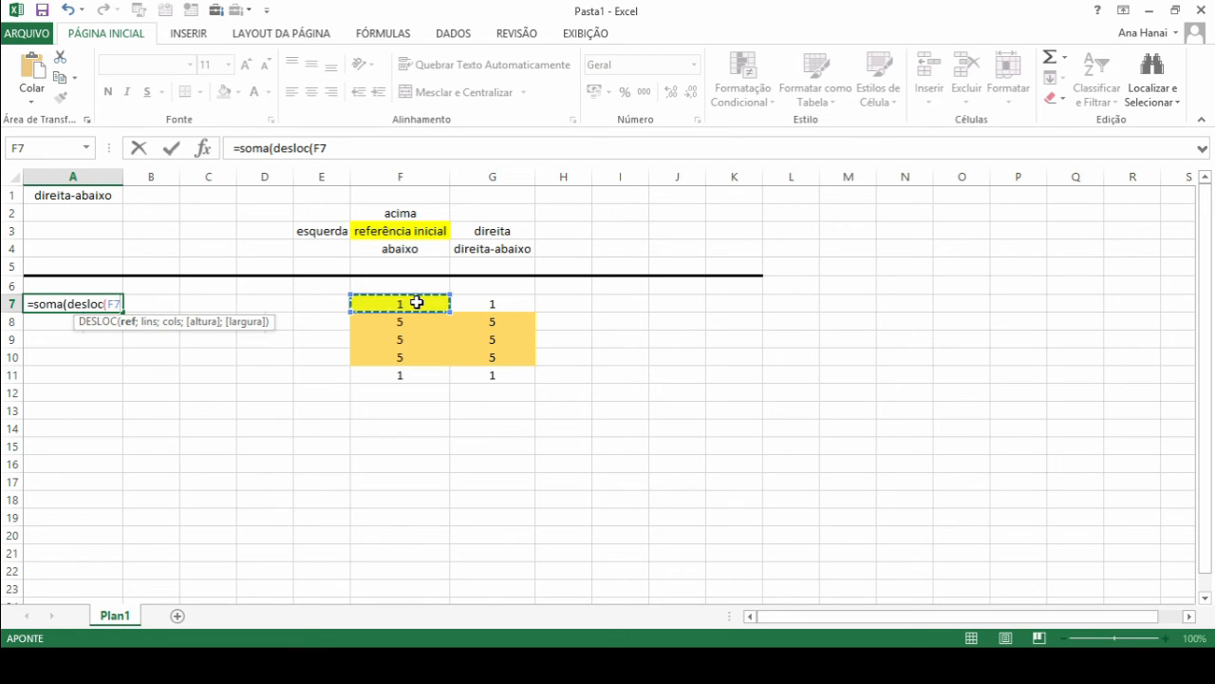
text(;)
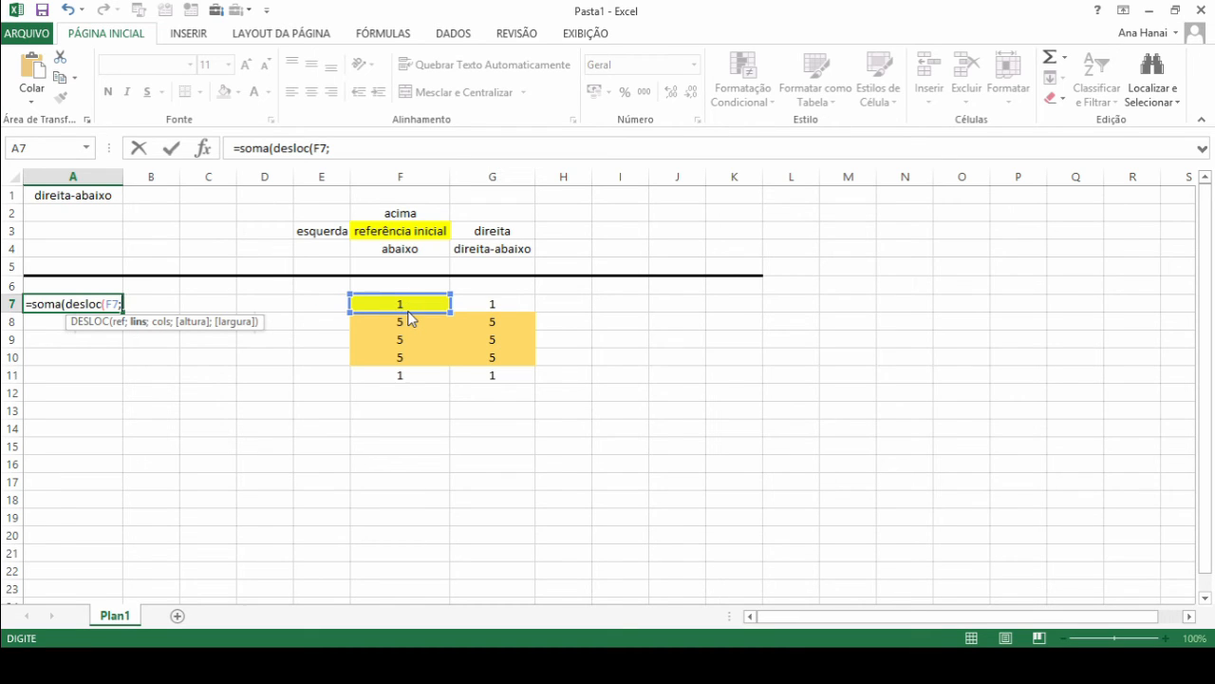
Illustrate the one-row shift from F7 to F8, restore F7, and set DESLOC's row offset to 1 and column offset to 0.
drag(408, 314, 414, 330)
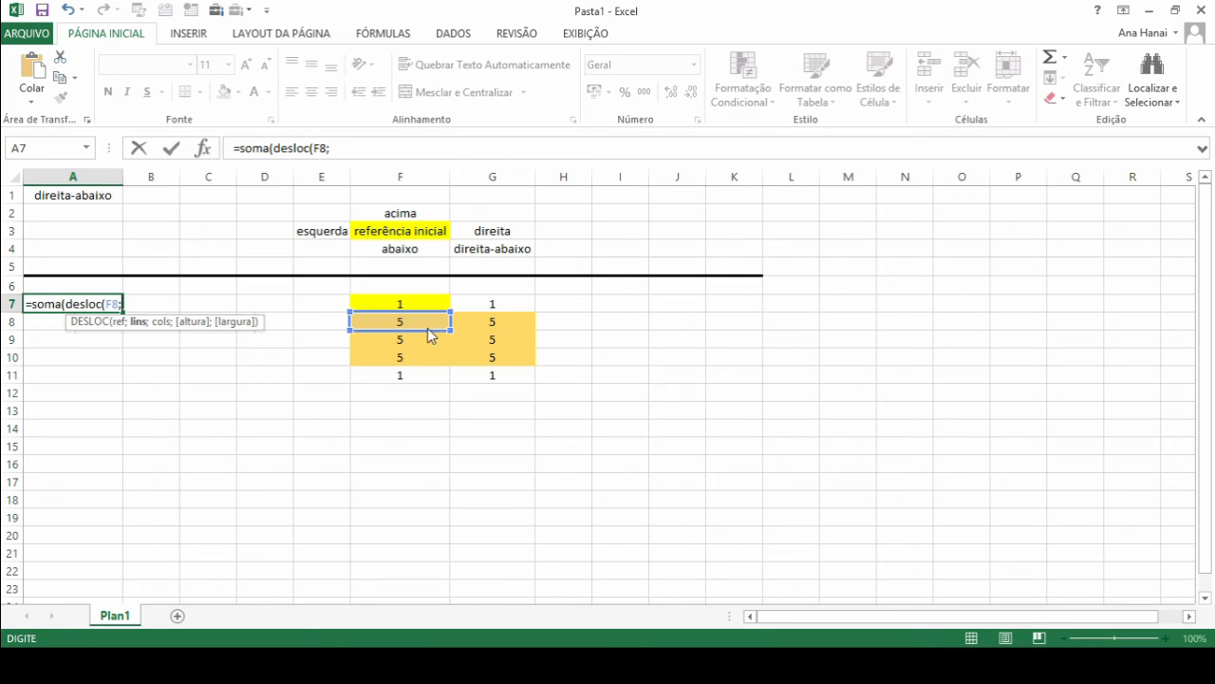
drag(430, 326, 427, 314)
click(339, 149)
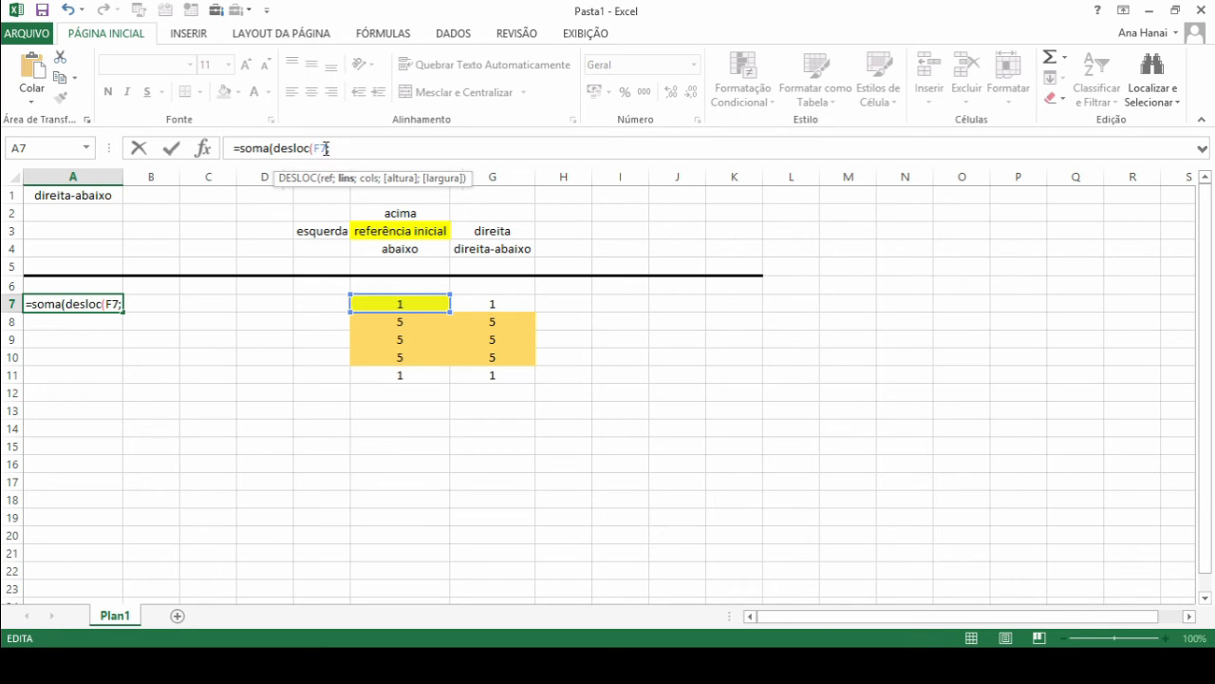
text(1;)
drag(393, 316, 426, 315)
text(;)
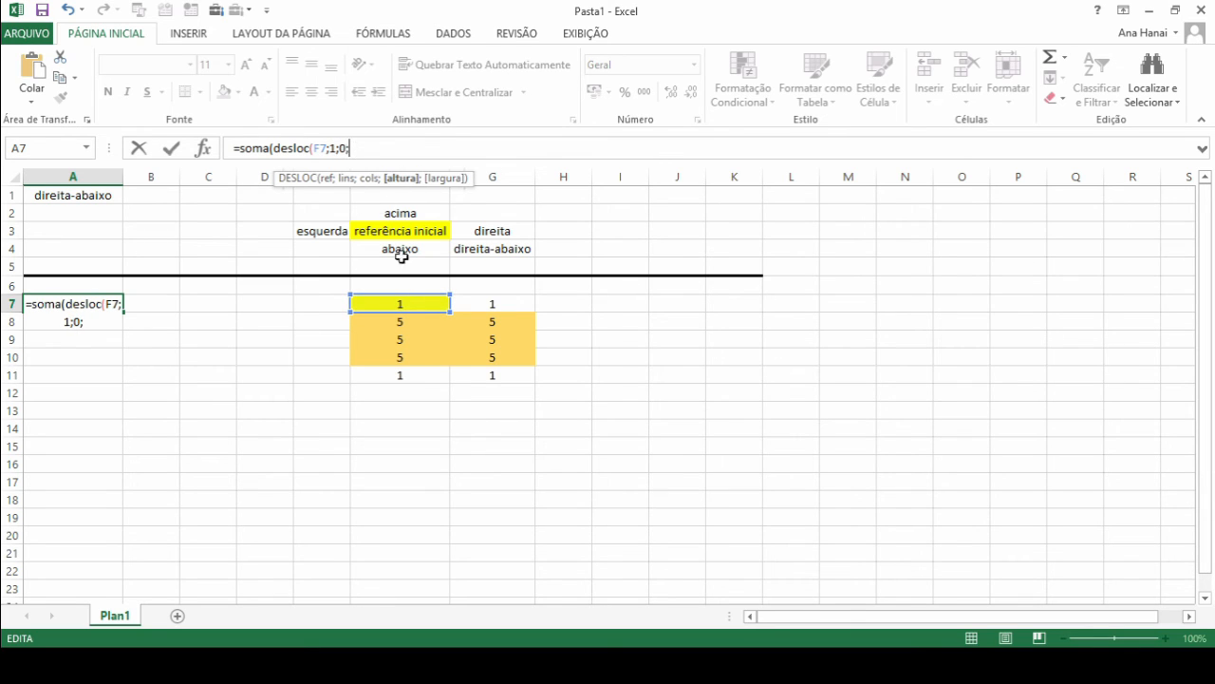
Set the DESLOC height to 3 and width to 2 with F7 as reference, and close both functions.
click(411, 329)
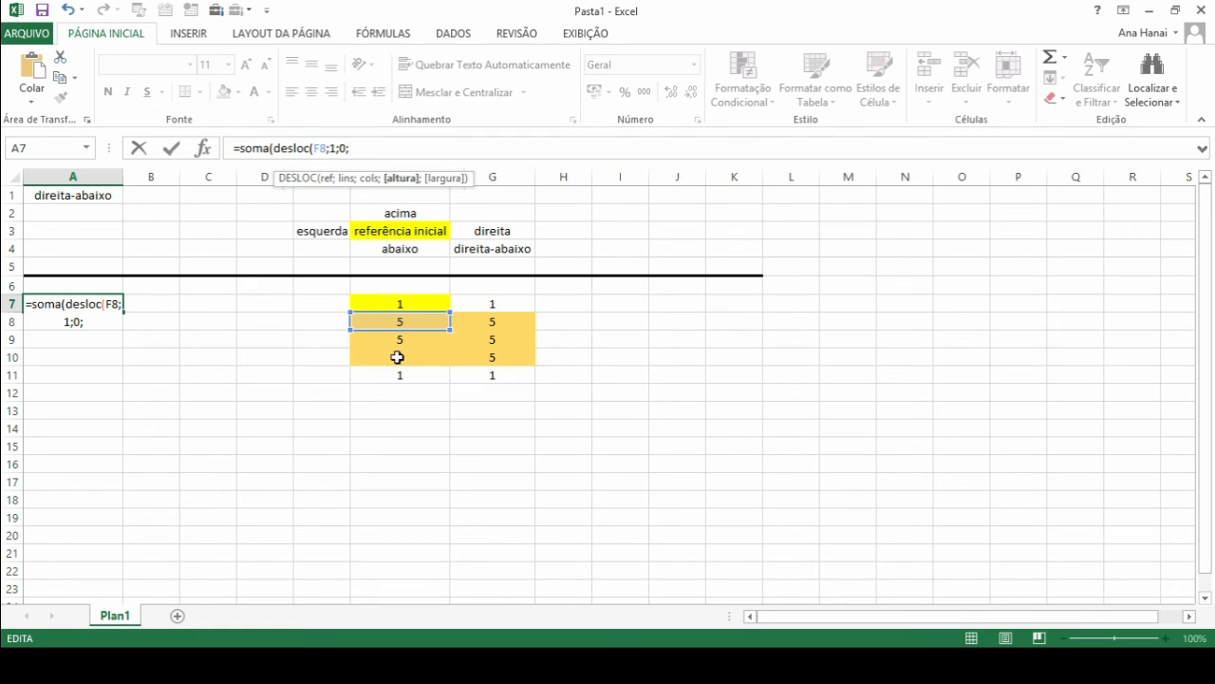
click(401, 308)
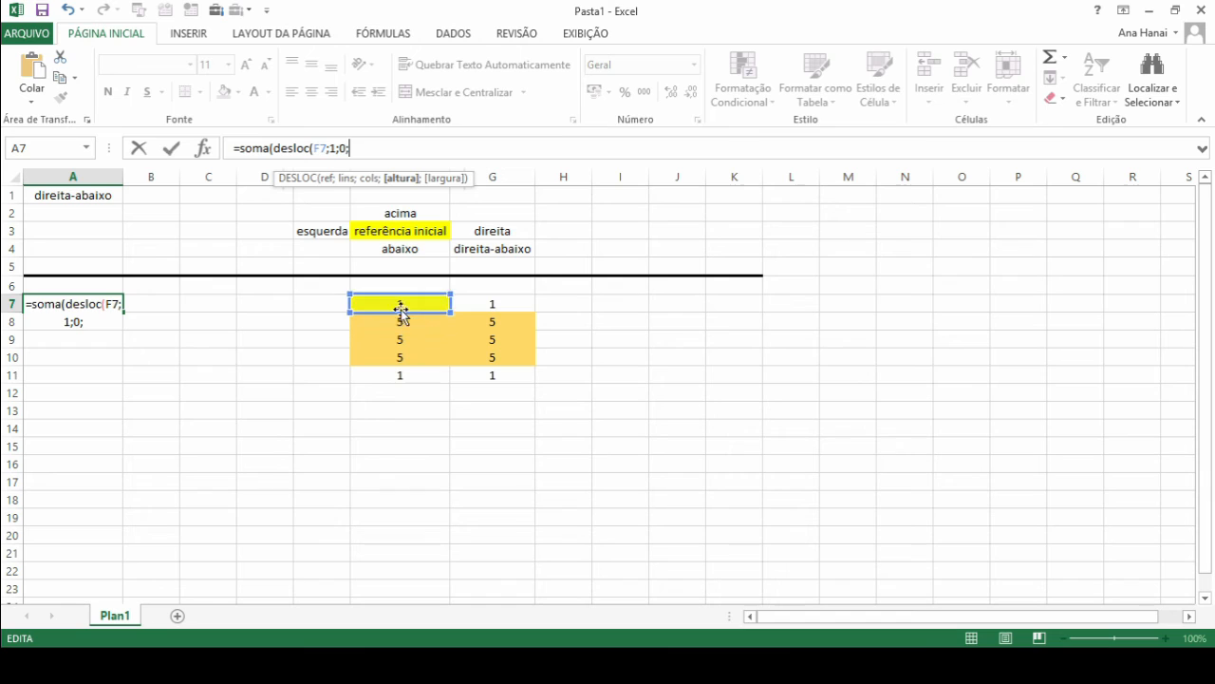
text(;1;0;3)
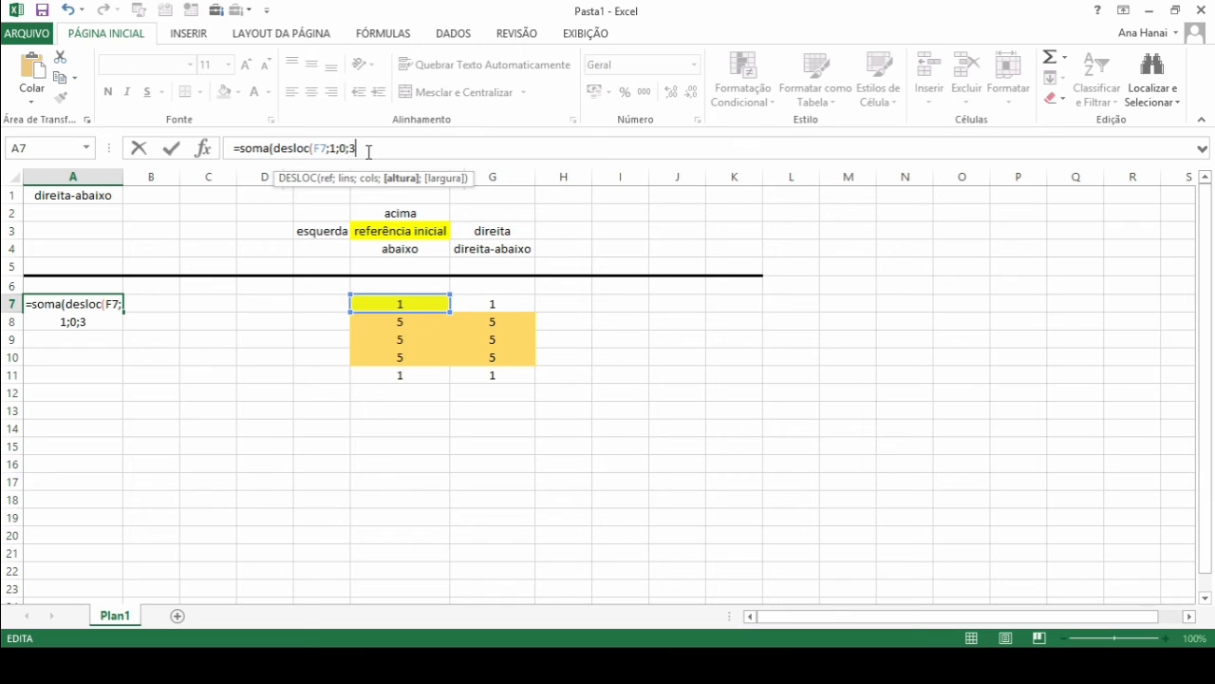
text(;)
text(2)
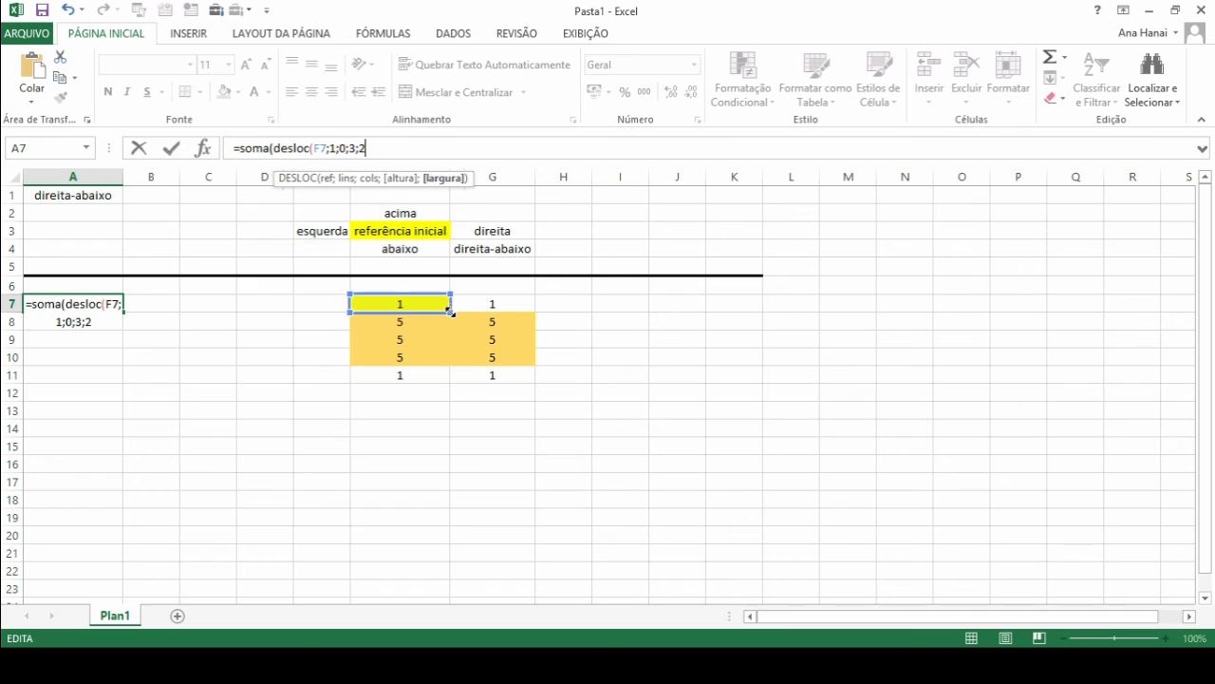
mouse_move(450, 313)
mouse_down()
mouse_move(521, 315)
mouse_move(464, 305)
mouse_up()
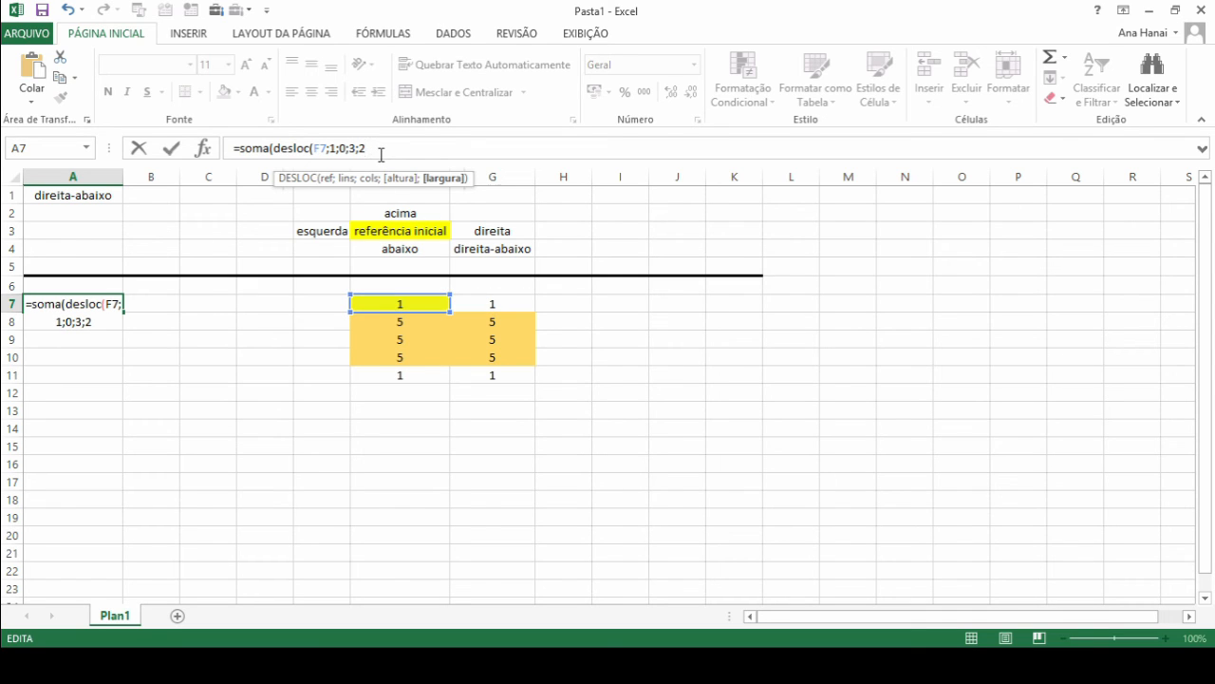
text()))
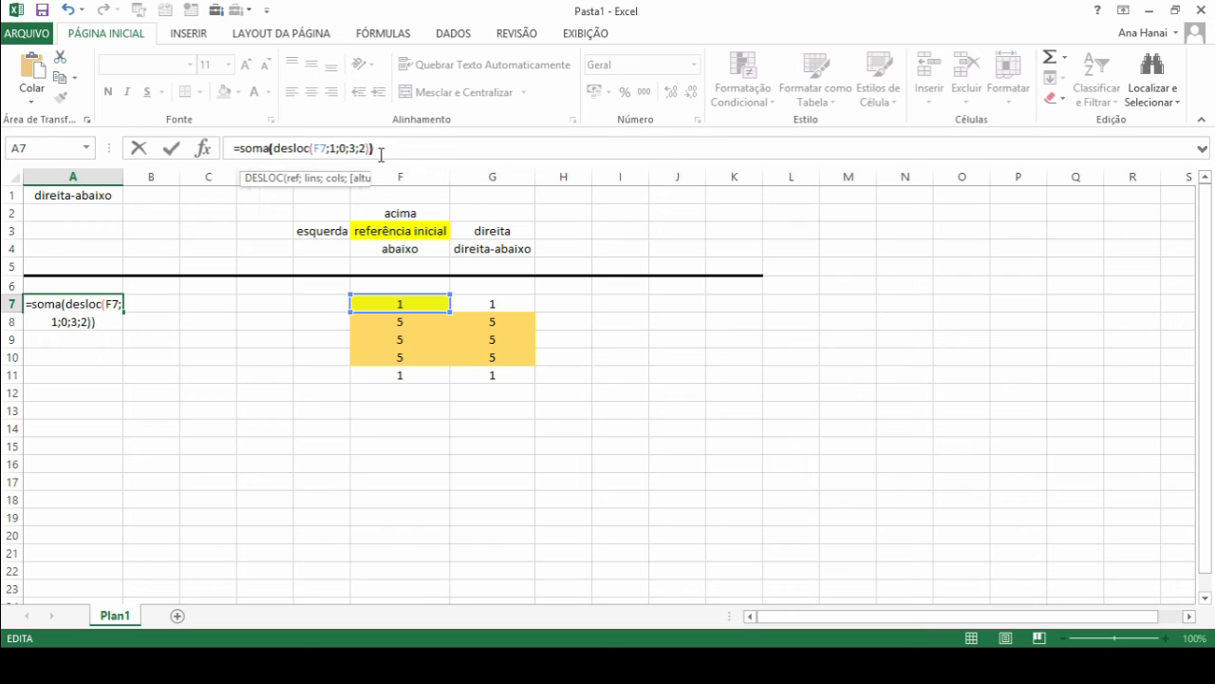
Trace the DESLOC arguments by shifting the reference outline to F8, extending it to F8:G10, and returning it to F7.
click(320, 148)
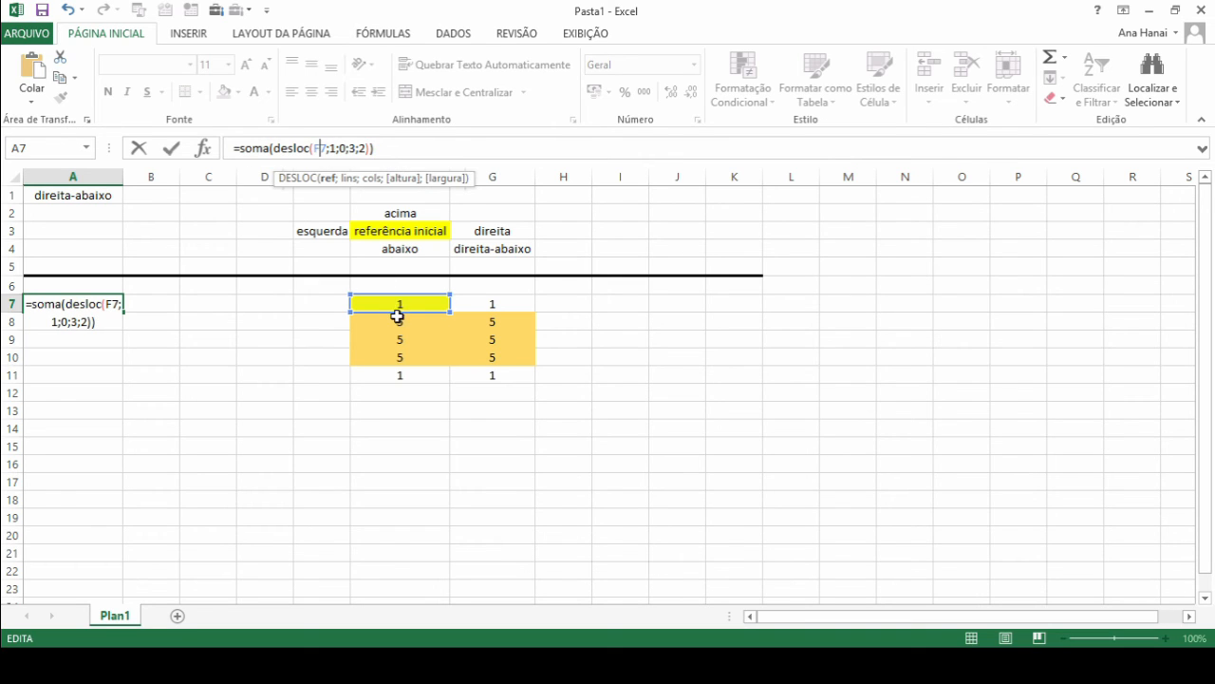
click(332, 148)
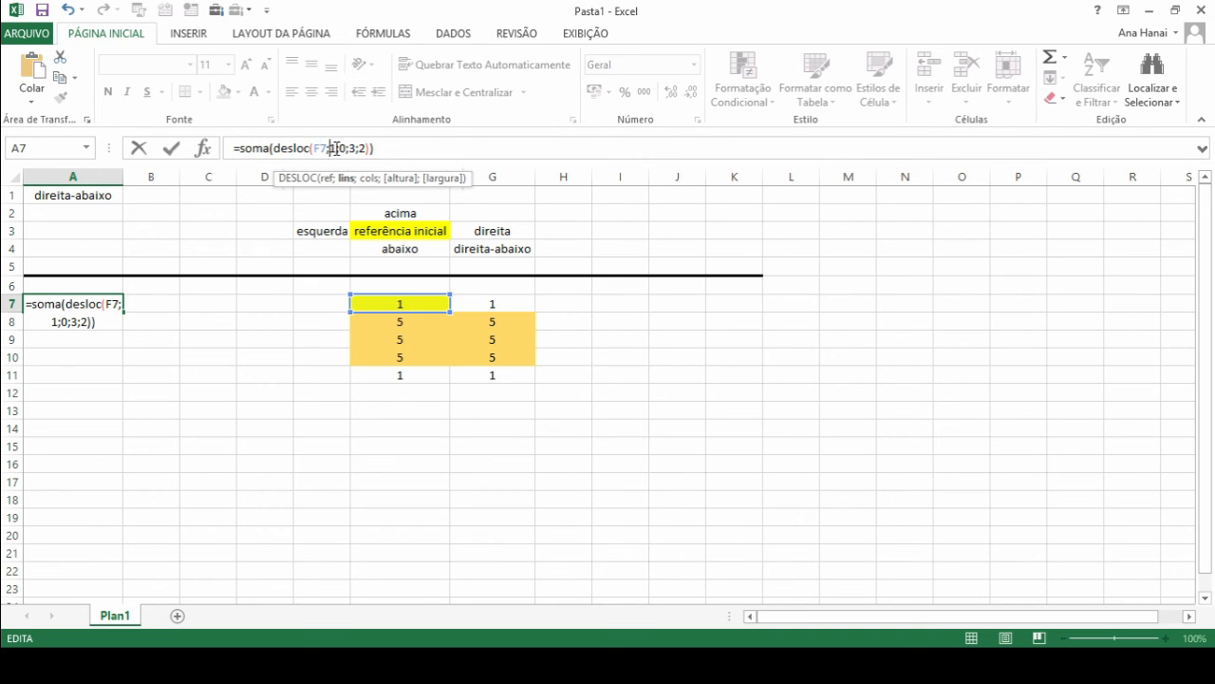
drag(407, 319, 410, 330)
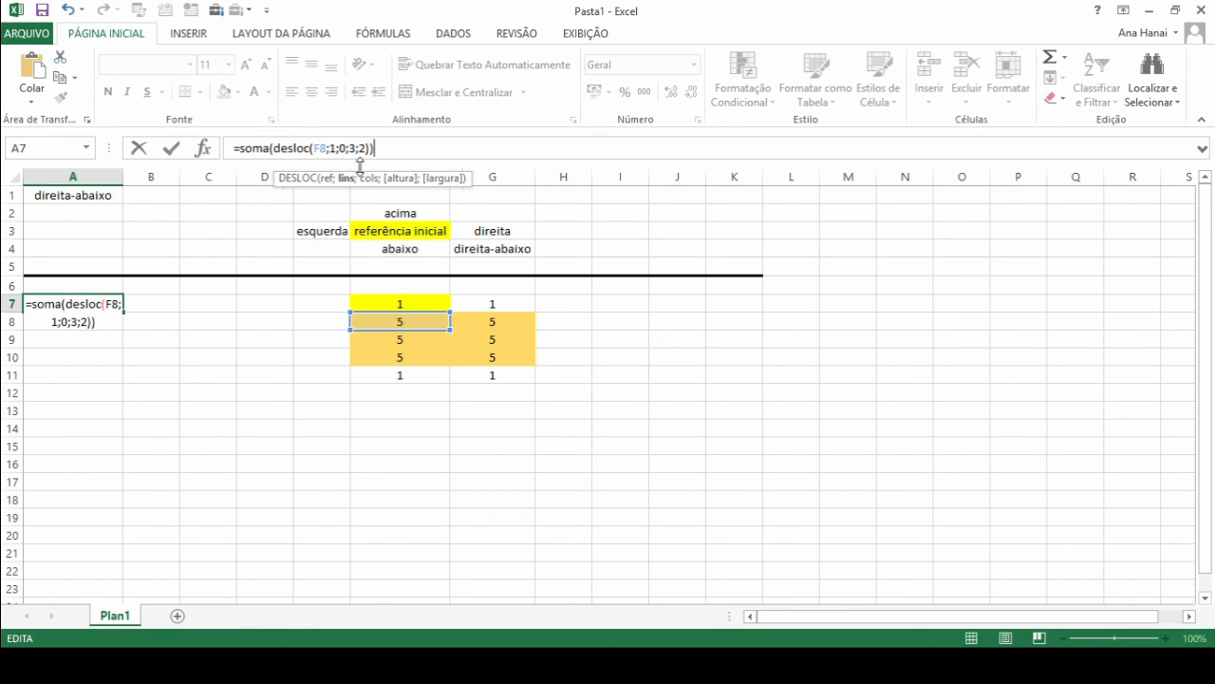
click(345, 148)
click(353, 148)
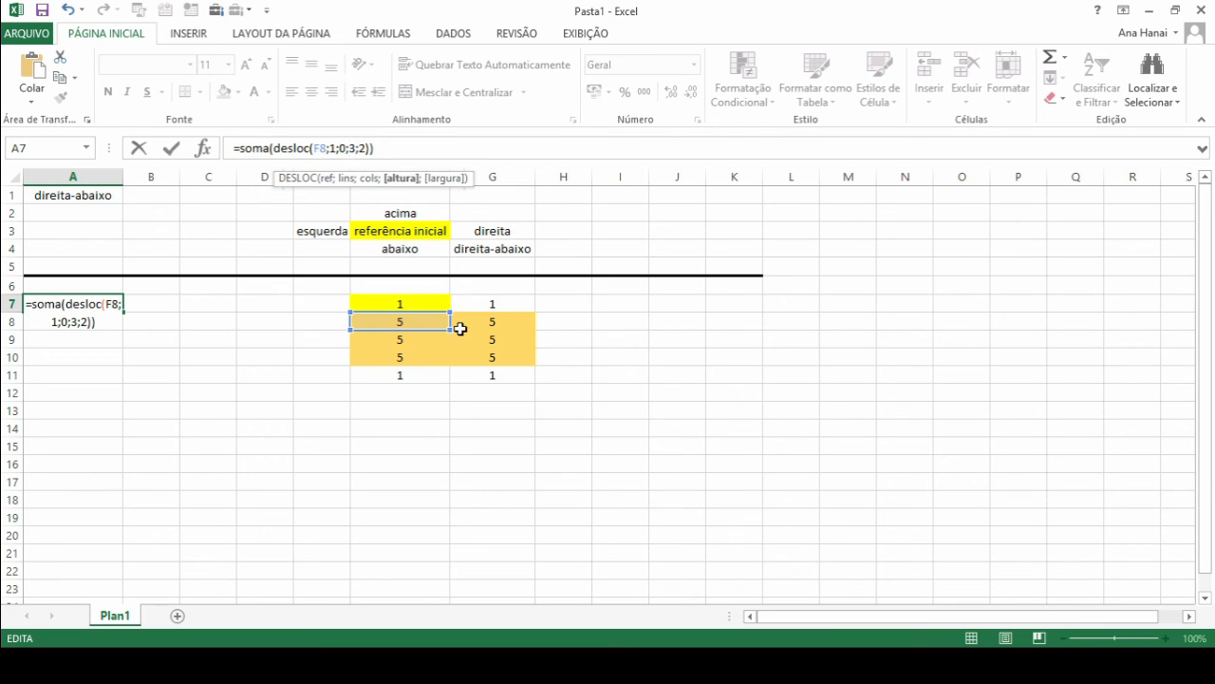
drag(450, 330, 453, 361)
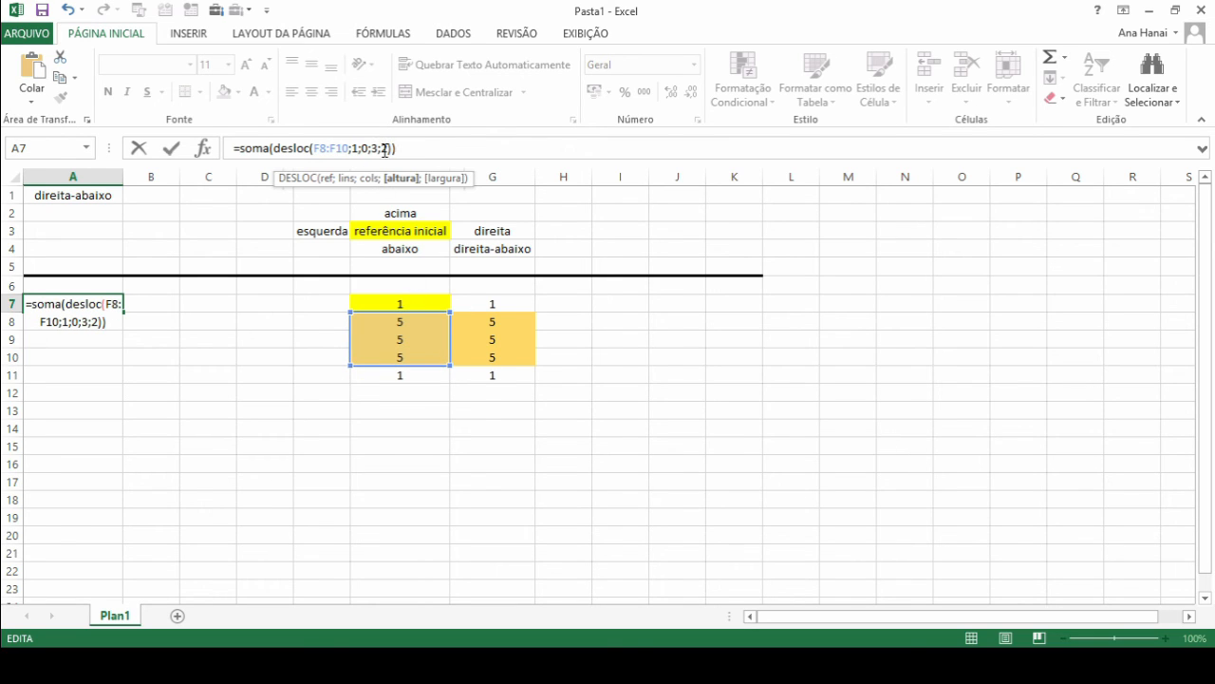
double_click(384, 149)
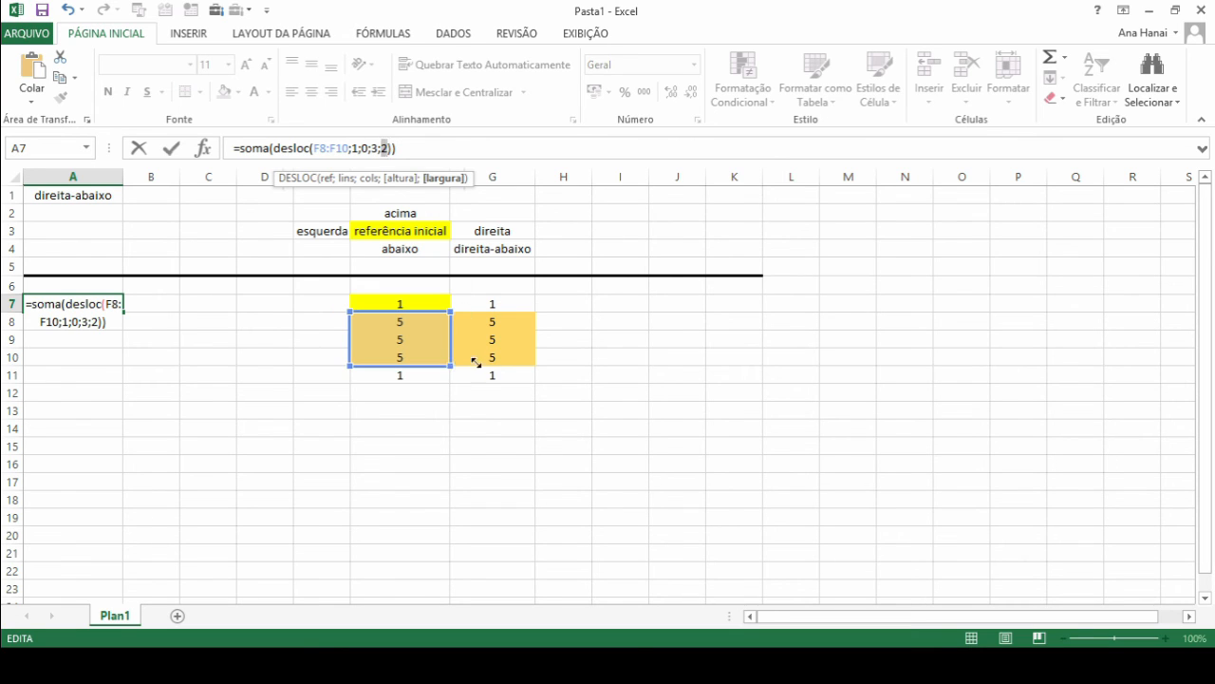
drag(474, 362, 507, 364)
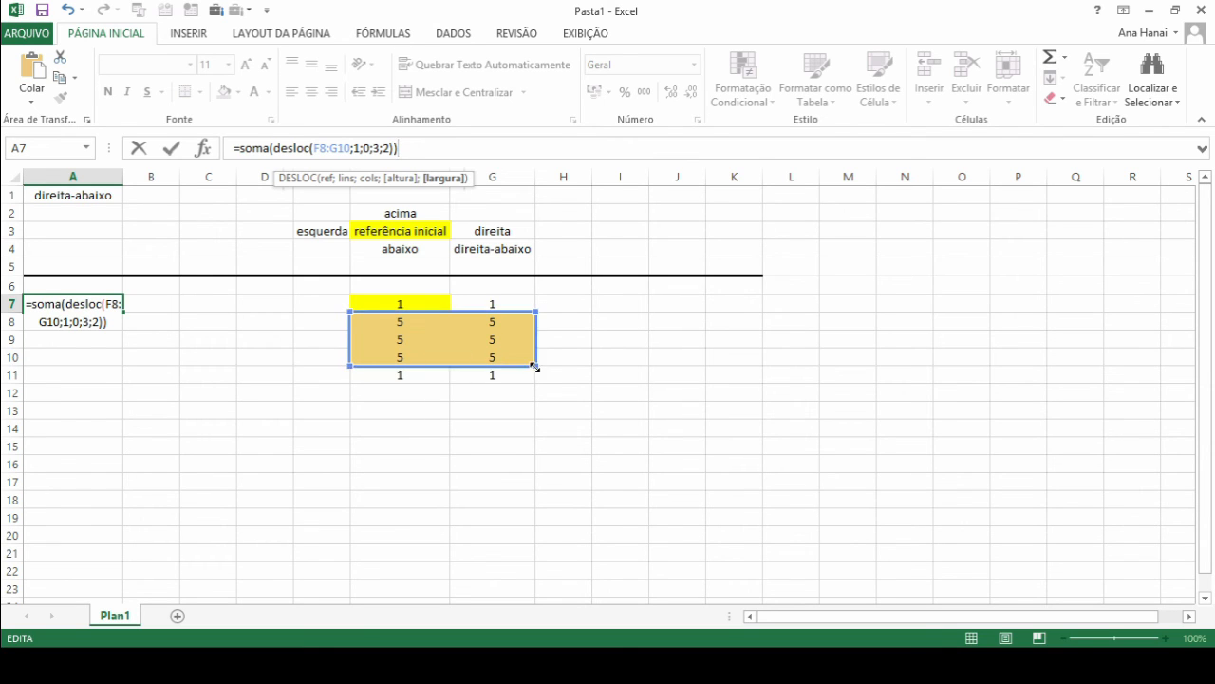
drag(535, 365, 440, 307)
click(382, 149)
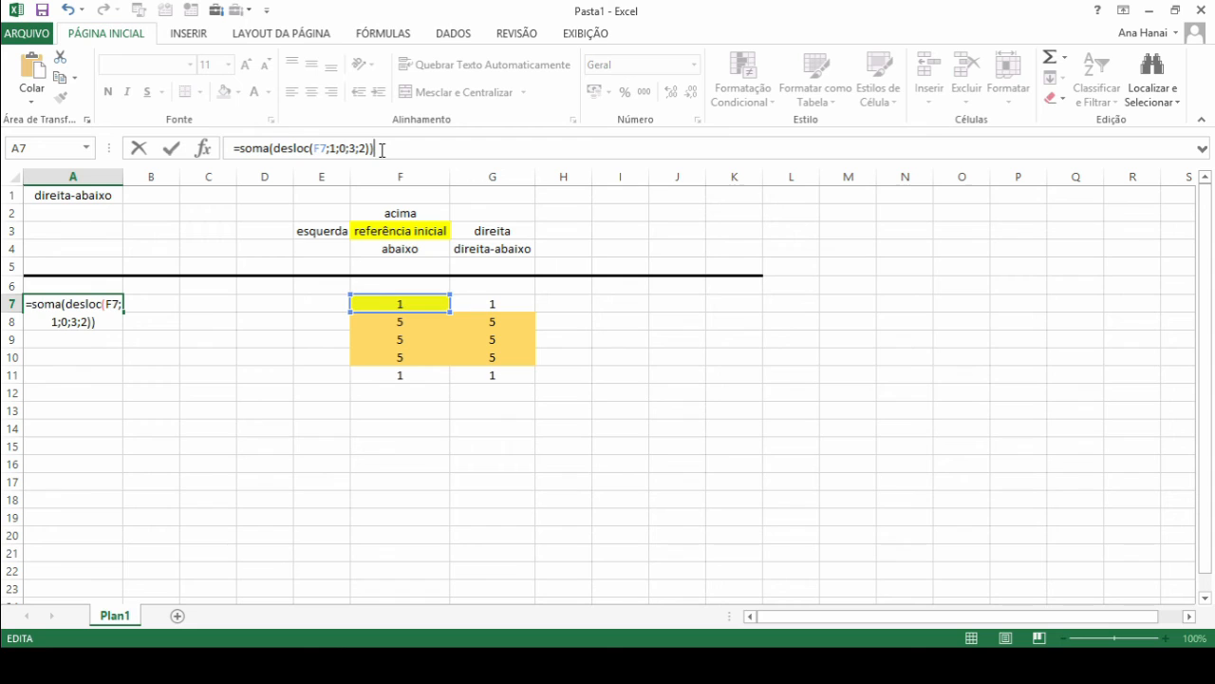
Enter the formula =SOMA(DESLOC(F7;1;0;3;2)) in A7 and reselect that cell.
key(Return)
click(101, 304)
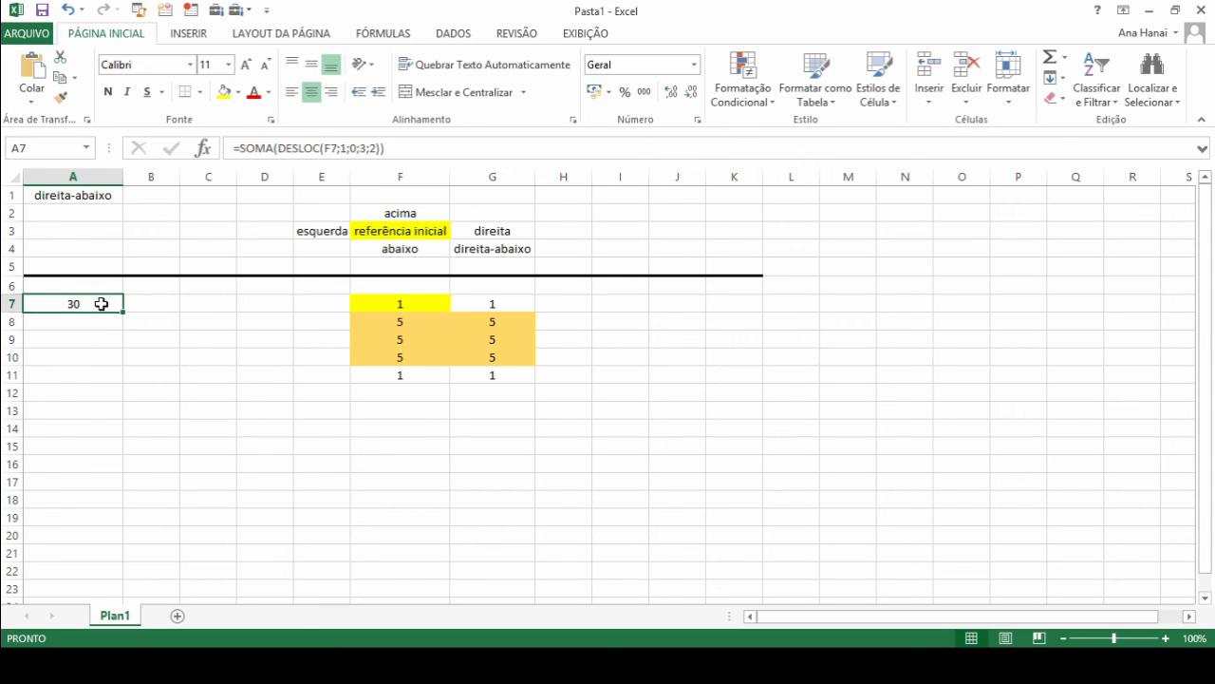
Outline the summed block F8:G10 while editing A7's formula, and discard the edit.
click(401, 147)
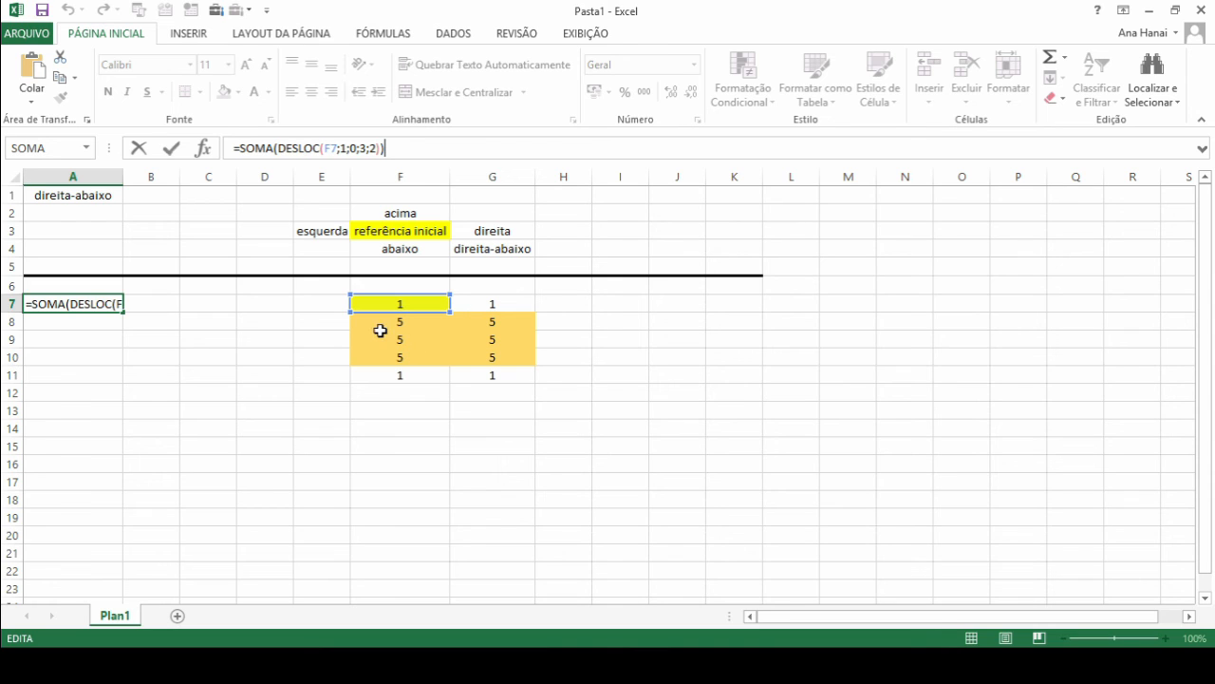
drag(399, 314, 516, 366)
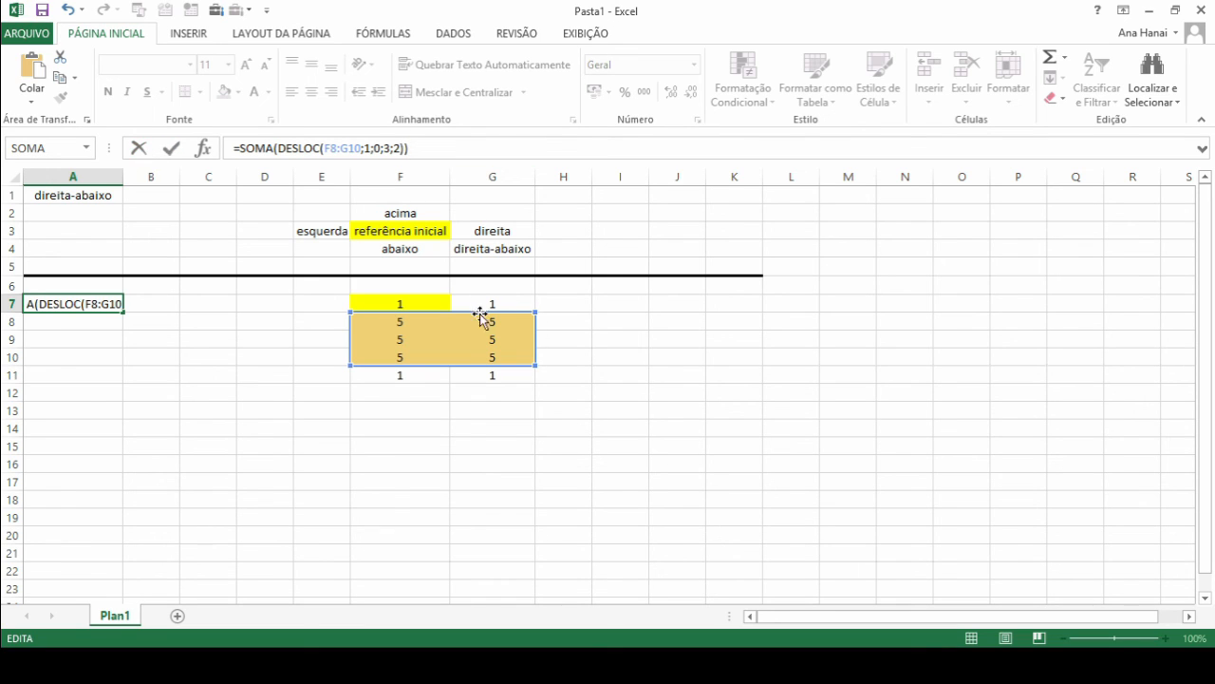
click(140, 150)
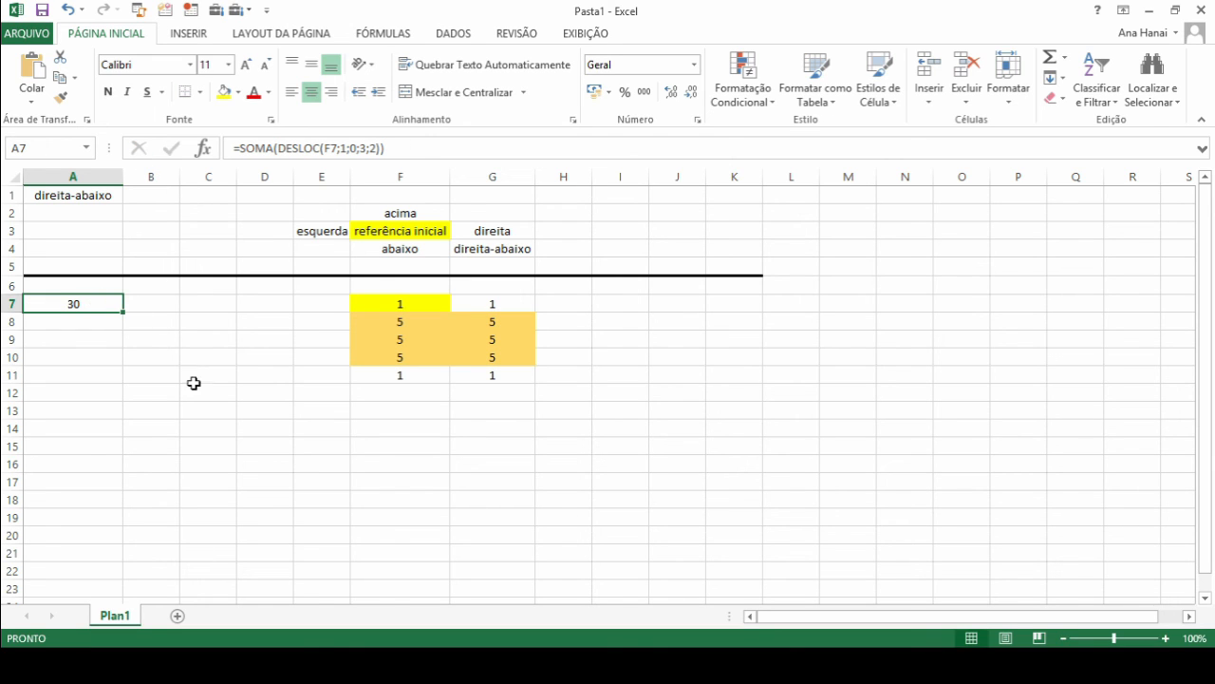